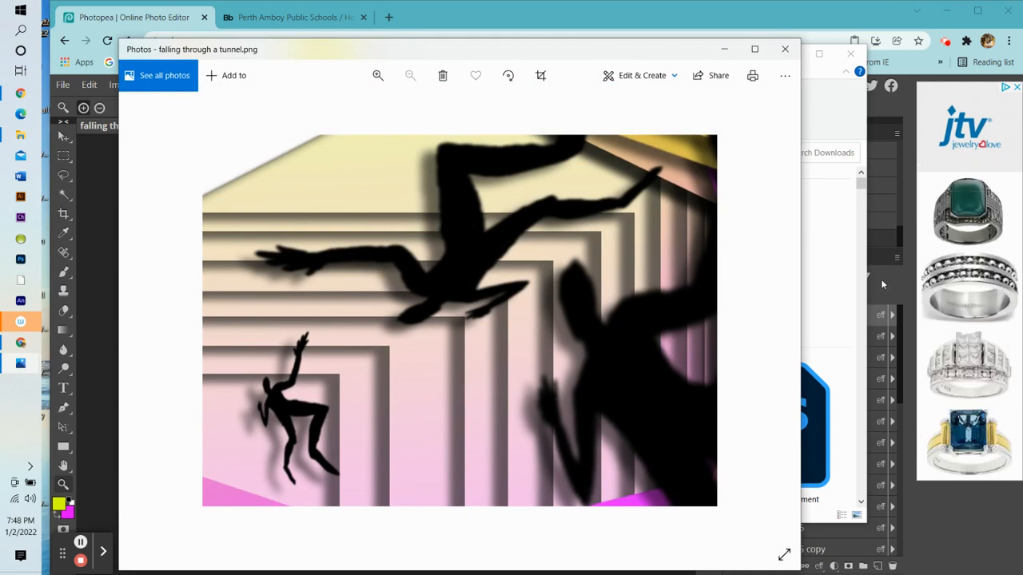
Close the image preview and the Downloads folder window, and open photopea.com in a new browser tab
{"action": "left_click", "coordinate": [785, 49]}
{"action": "left_click", "coordinate": [850, 54]}
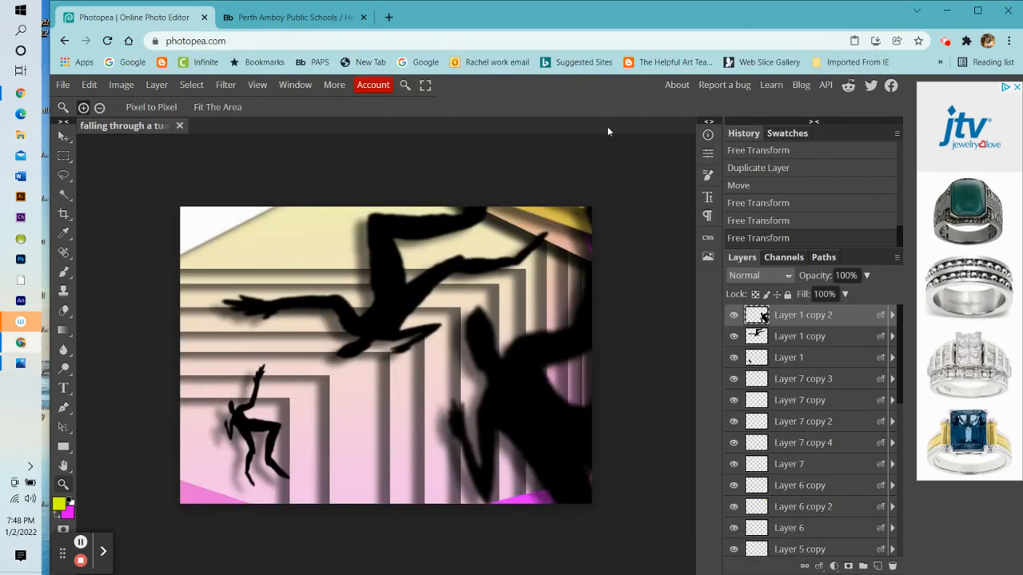
{"action": "left_click", "coordinate": [389, 17]}
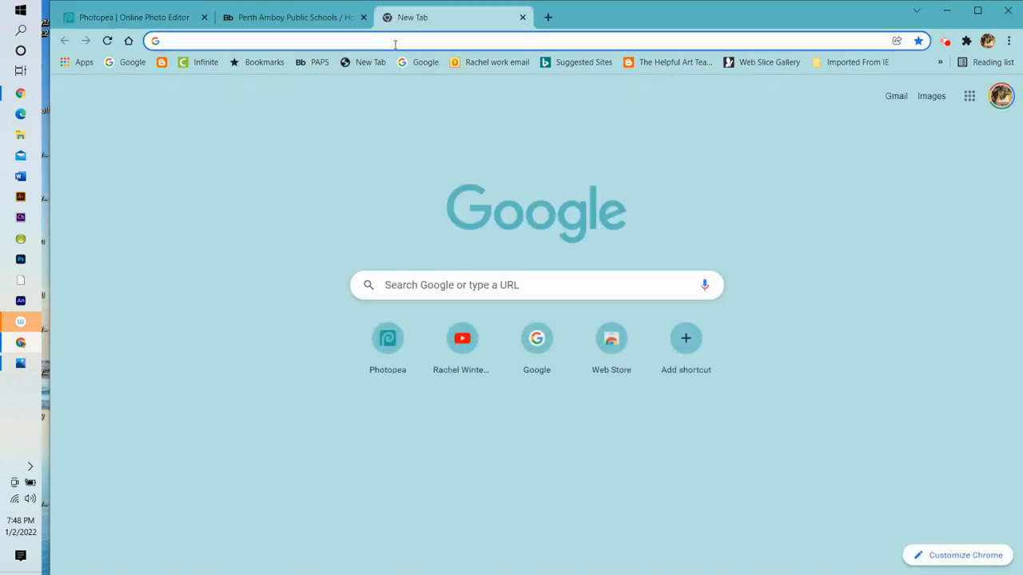
{"action": "left_click", "coordinate": [395, 43]}
{"action": "type", "text": "ph"}
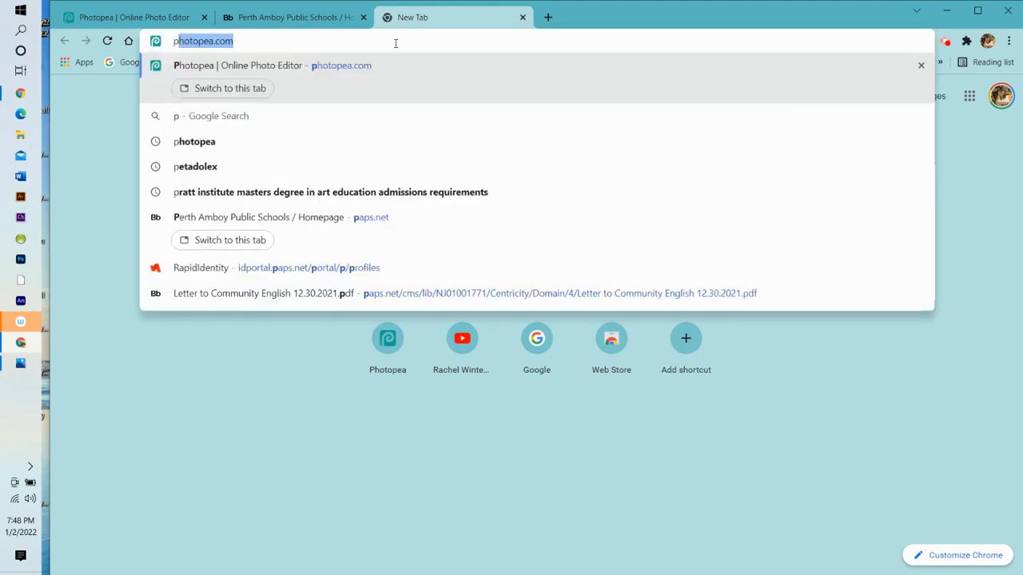
{"action": "left_click", "coordinate": [303, 68]}
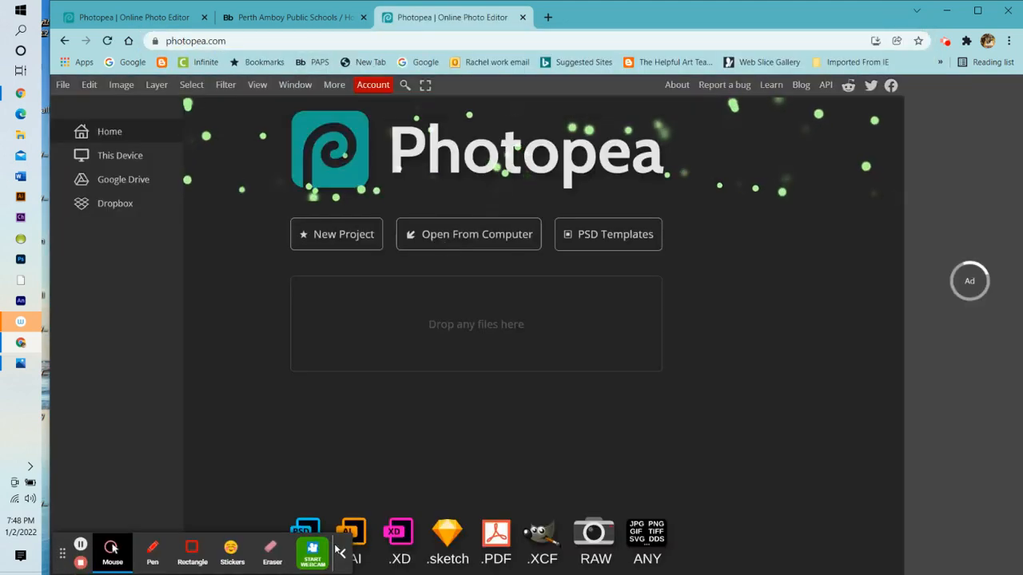
{"action": "left_click", "coordinate": [342, 553]}
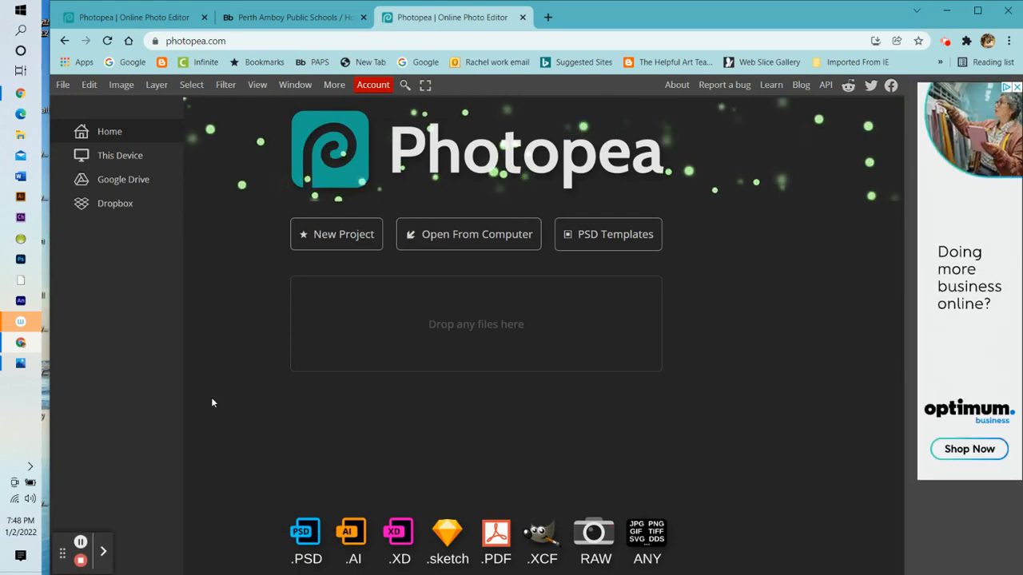
Create a new project from the Full HD screen preset, 1920 x 1080 pixels with a white background
{"action": "left_click", "coordinate": [63, 87]}
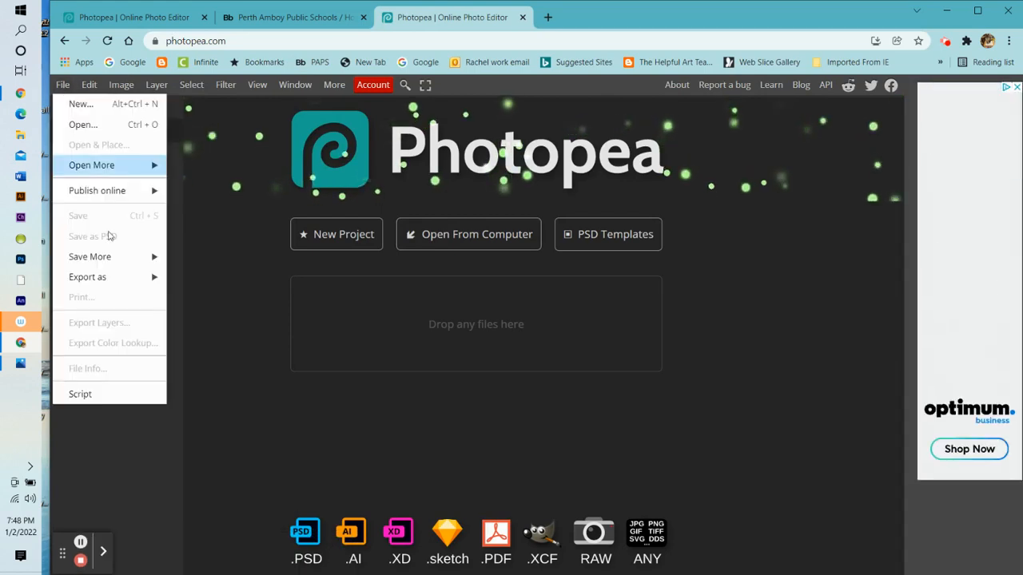
{"action": "left_click", "coordinate": [81, 105]}
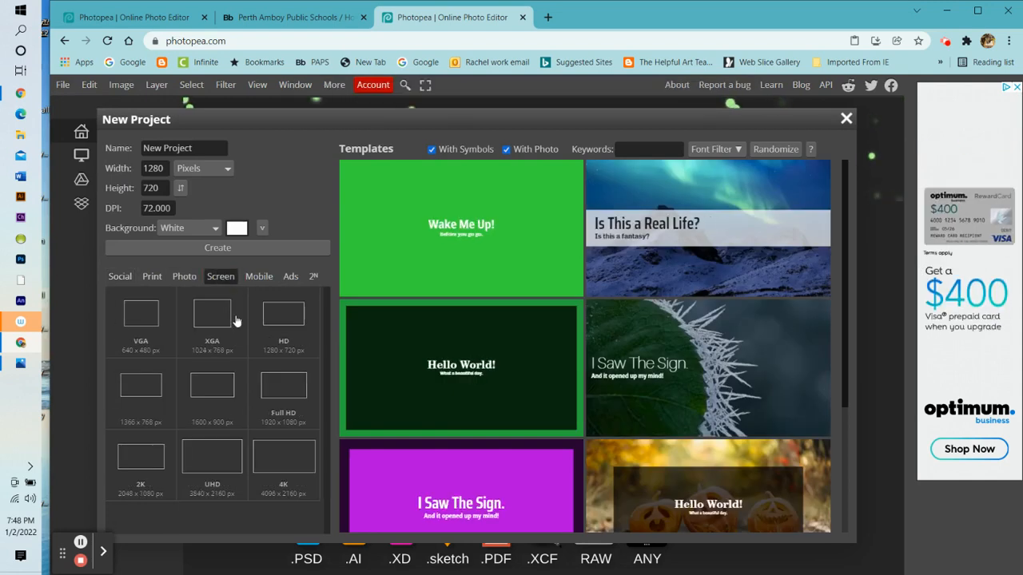
{"action": "left_click", "coordinate": [286, 414]}
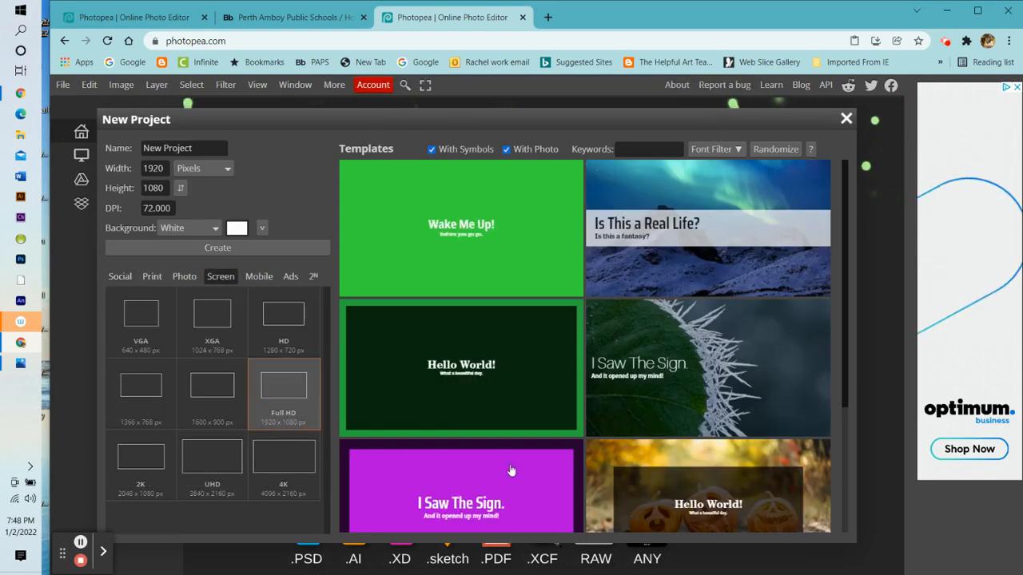
{"action": "left_click", "coordinate": [251, 247]}
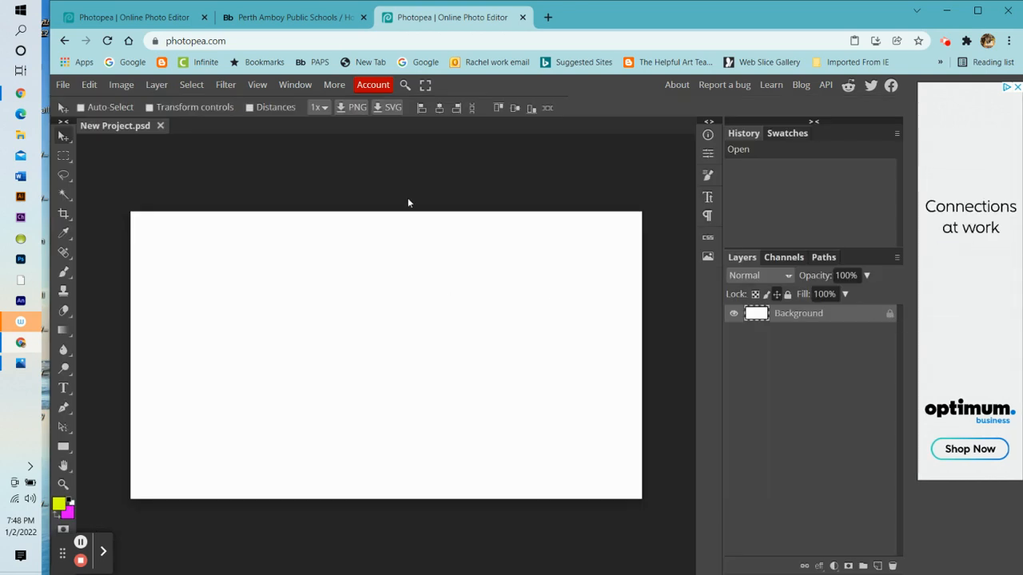
Add a new empty layer above the Background layer
{"action": "left_click", "coordinate": [158, 86]}
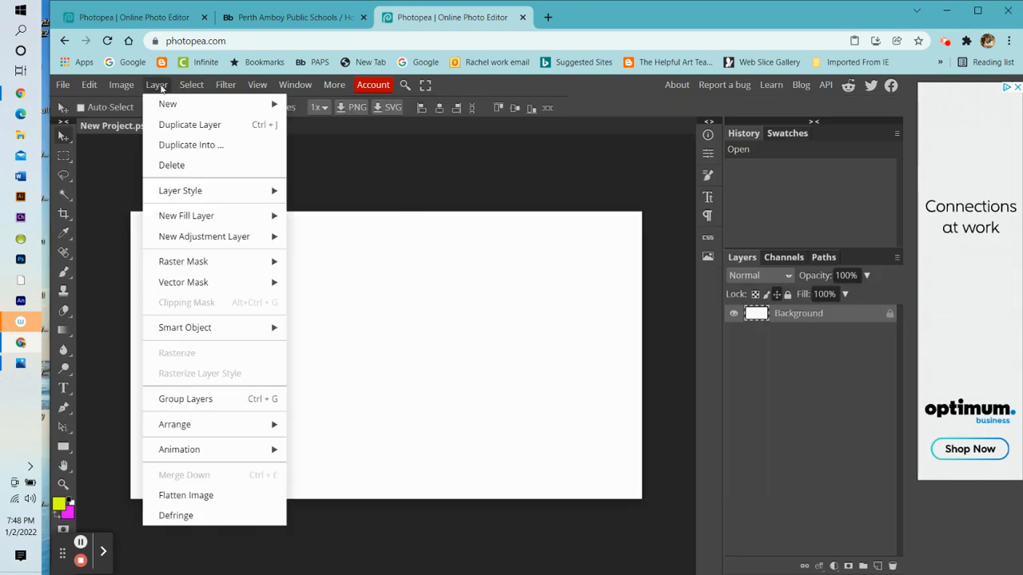
{"action": "mouse_move", "coordinate": [169, 104]}
{"action": "left_click", "coordinate": [358, 105]}
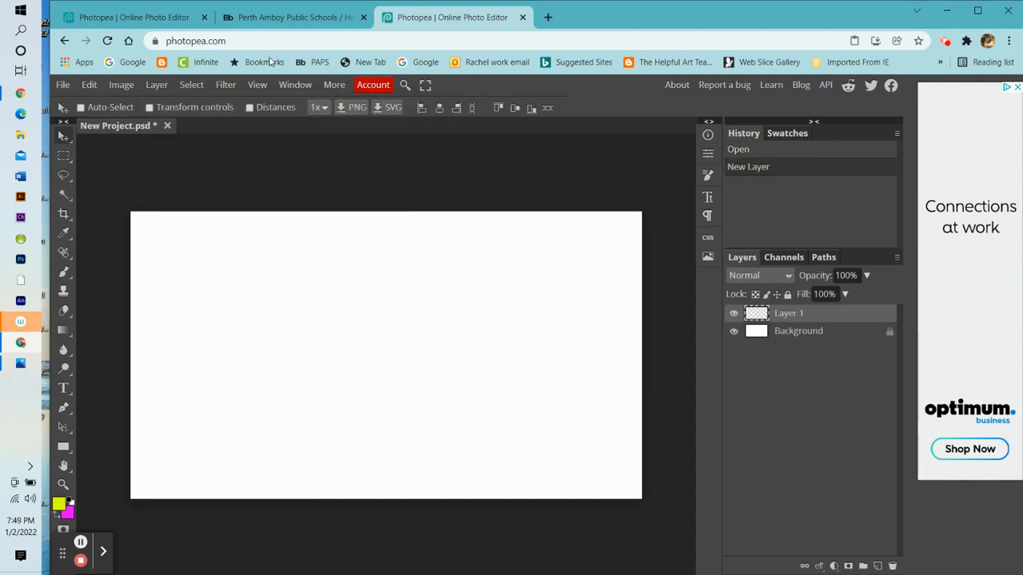
Set the foreground colour to yellow-green daff00 and the background colour to magenta e603ff
{"action": "left_click", "coordinate": [60, 504]}
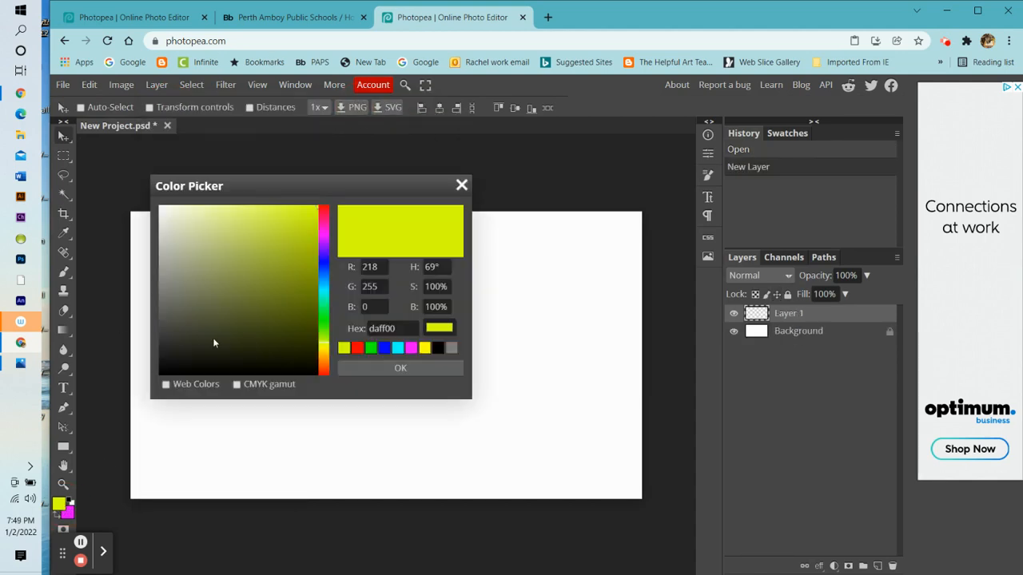
{"action": "left_click", "coordinate": [307, 211]}
{"action": "left_click", "coordinate": [310, 211]}
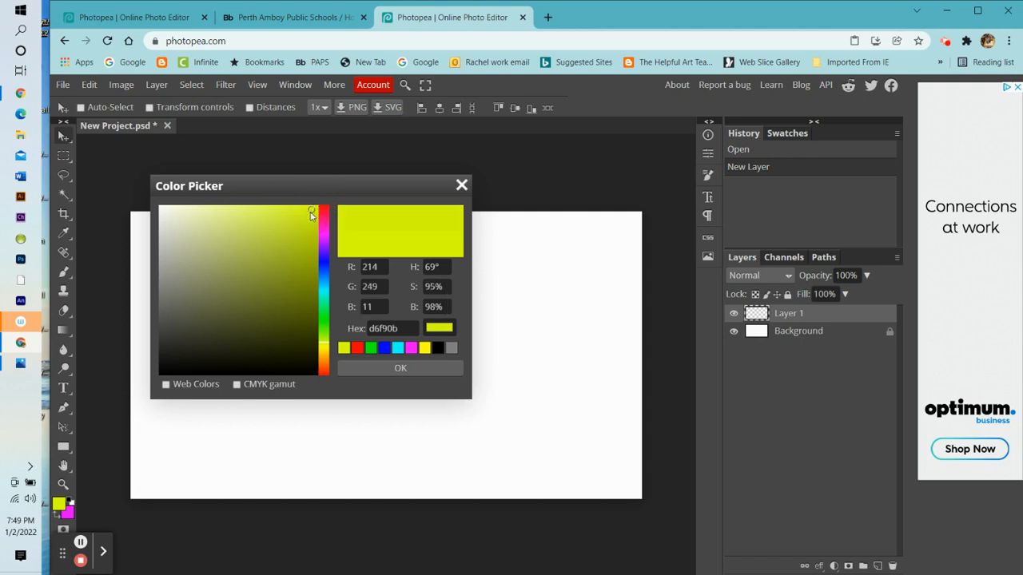
{"action": "left_click", "coordinate": [318, 209]}
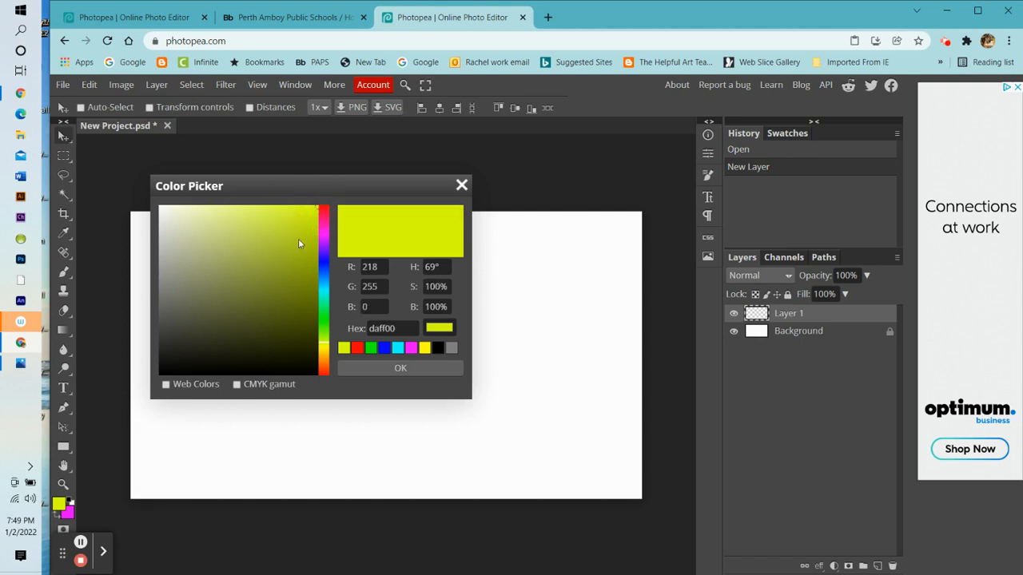
{"action": "left_click", "coordinate": [389, 368]}
{"action": "left_click", "coordinate": [69, 515]}
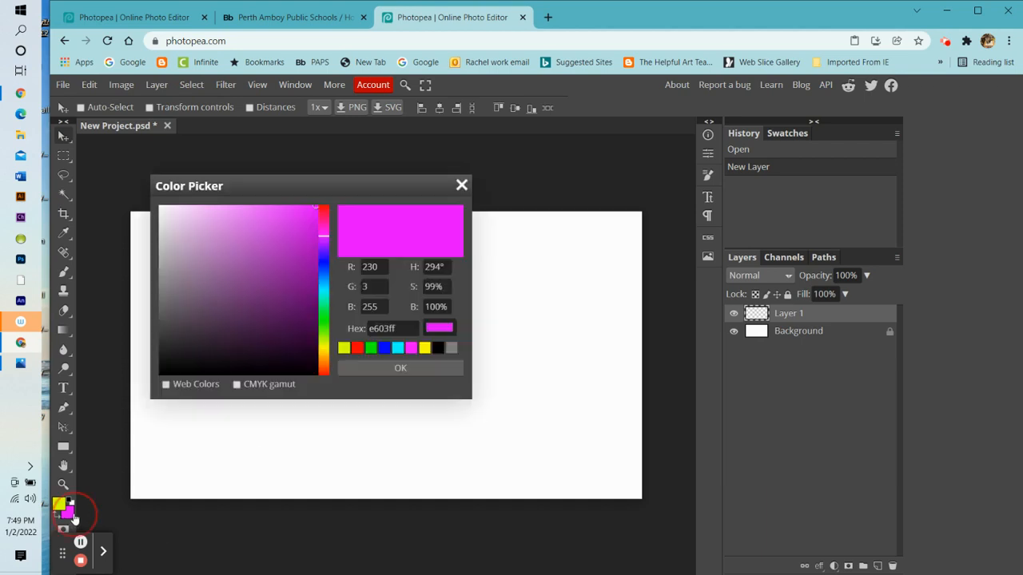
{"action": "left_click", "coordinate": [400, 368]}
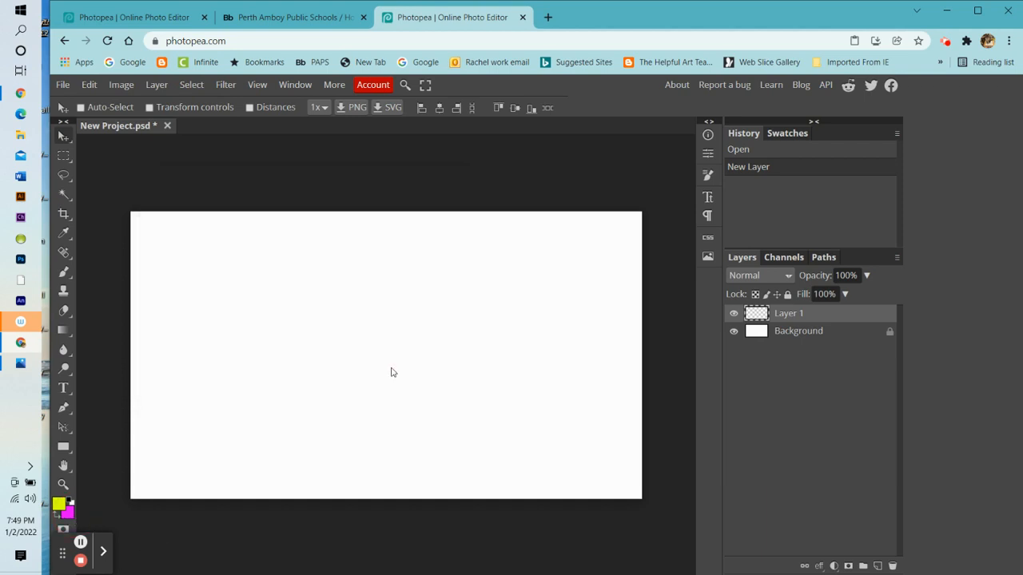
Fill Layer 1 with a linear yellow-to-magenta gradient running from top to bottom, and give the layer a drop shadow
{"action": "left_click", "coordinate": [63, 330]}
{"action": "left_click_drag", "start_coordinate": [287, 205], "coordinate": [305, 480]}
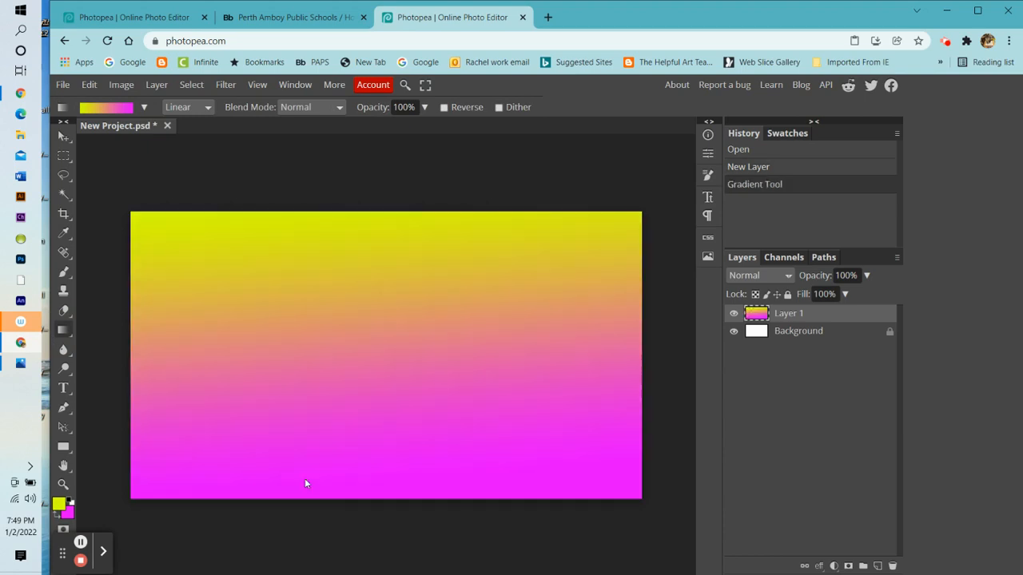
{"action": "right_click", "coordinate": [816, 317]}
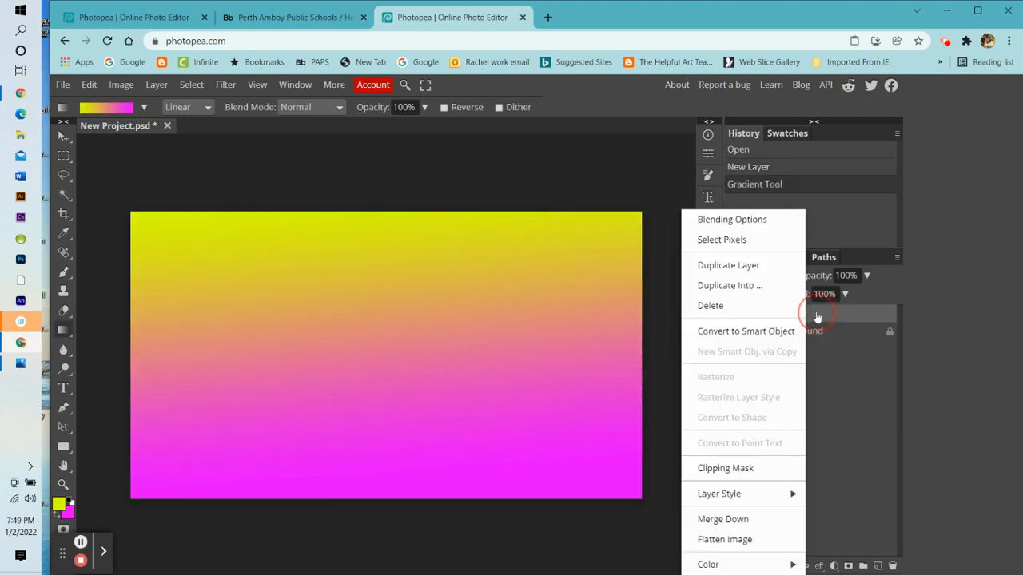
{"action": "left_click", "coordinate": [759, 219]}
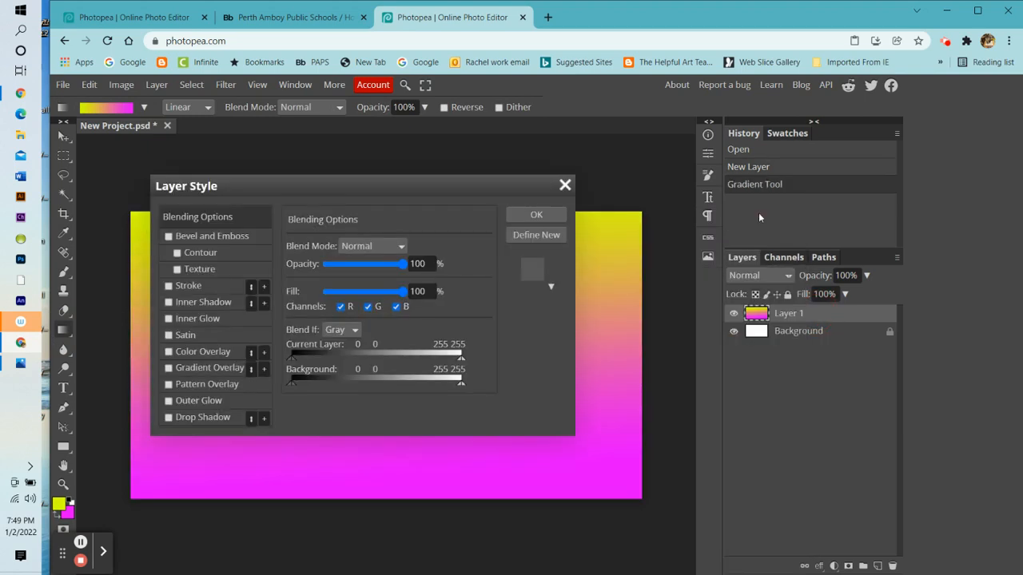
{"action": "left_click", "coordinate": [167, 418]}
{"action": "left_click", "coordinate": [528, 215]}
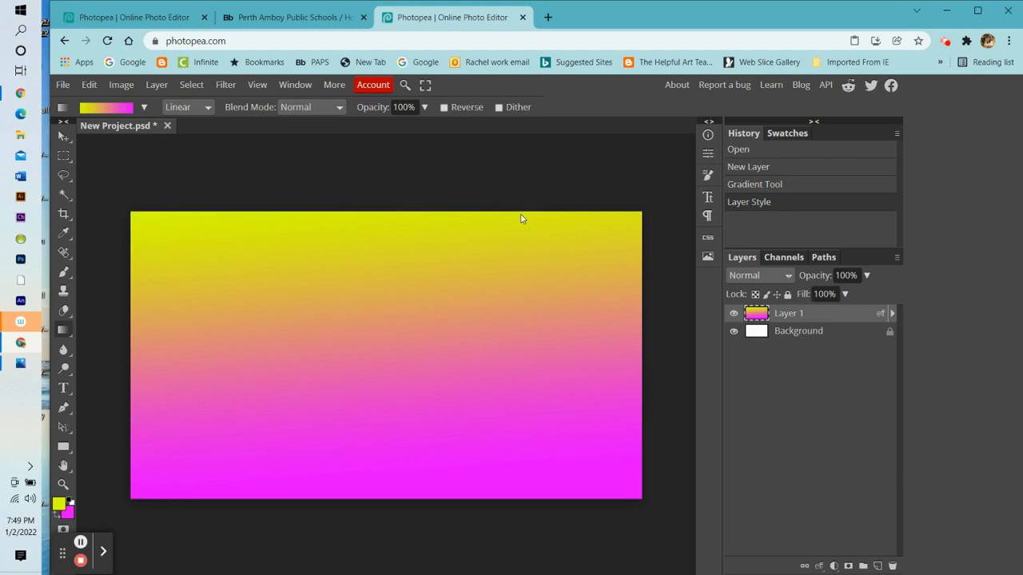
Duplicate Layer 1 and hide the copy
{"action": "left_click", "coordinate": [156, 83]}
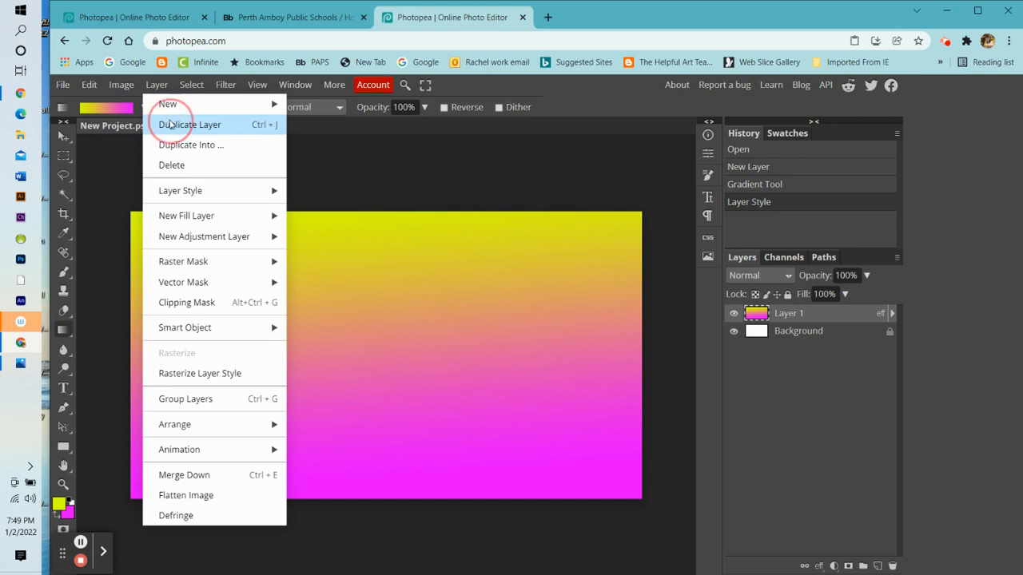
{"action": "left_click", "coordinate": [171, 125]}
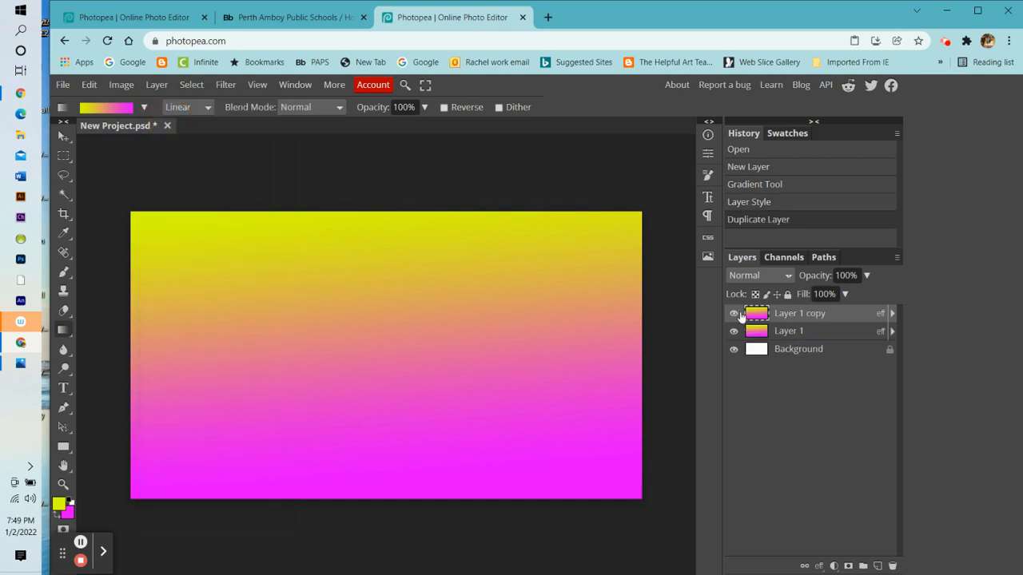
{"action": "left_click", "coordinate": [734, 314]}
Apply a Hue/Saturation adjustment to the original Layer 1 with lightness 17 and saturation -24
{"action": "left_click", "coordinate": [751, 331]}
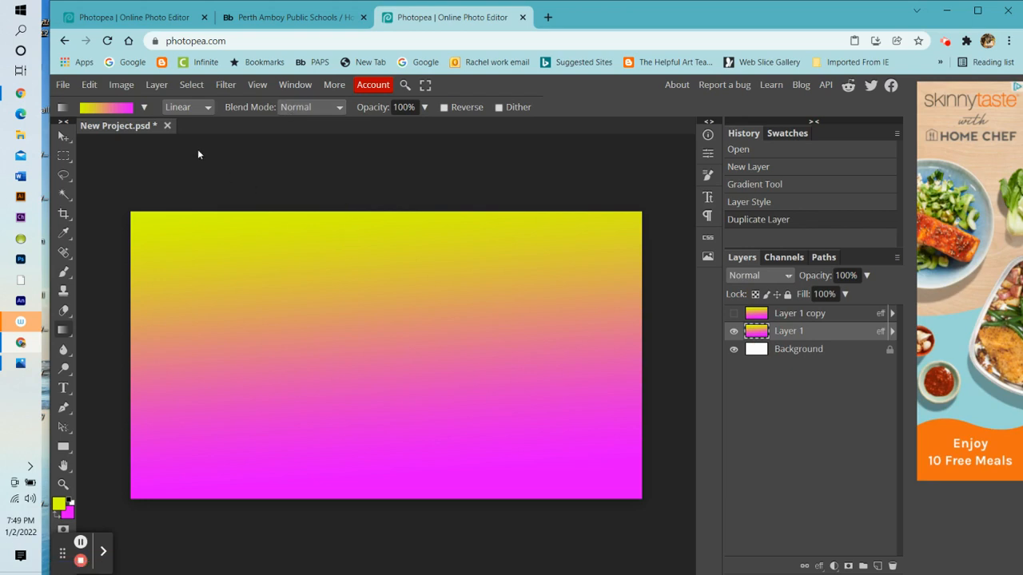
{"action": "left_click", "coordinate": [122, 85]}
{"action": "mouse_move", "coordinate": [171, 131]}
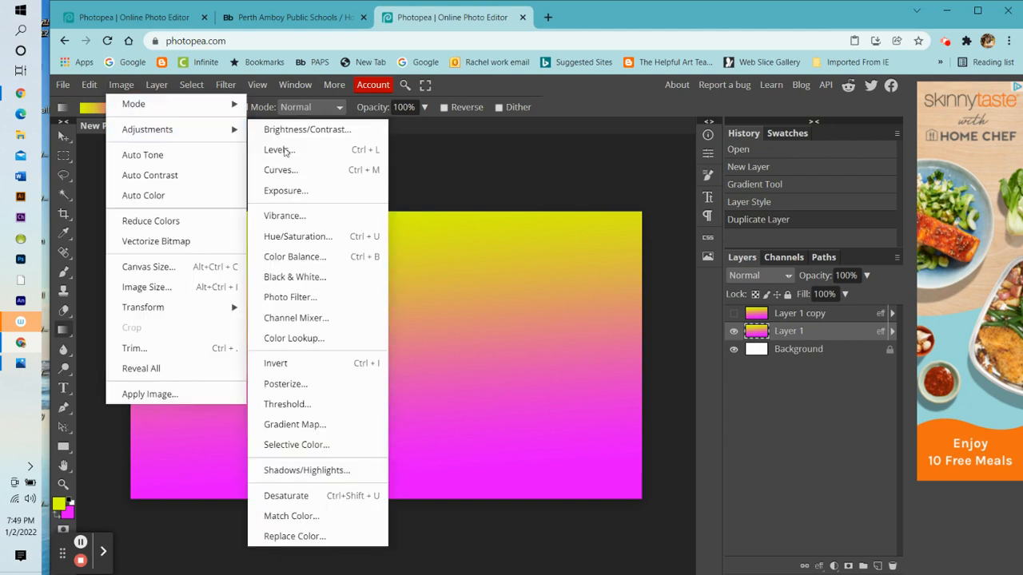
{"action": "left_click", "coordinate": [303, 240]}
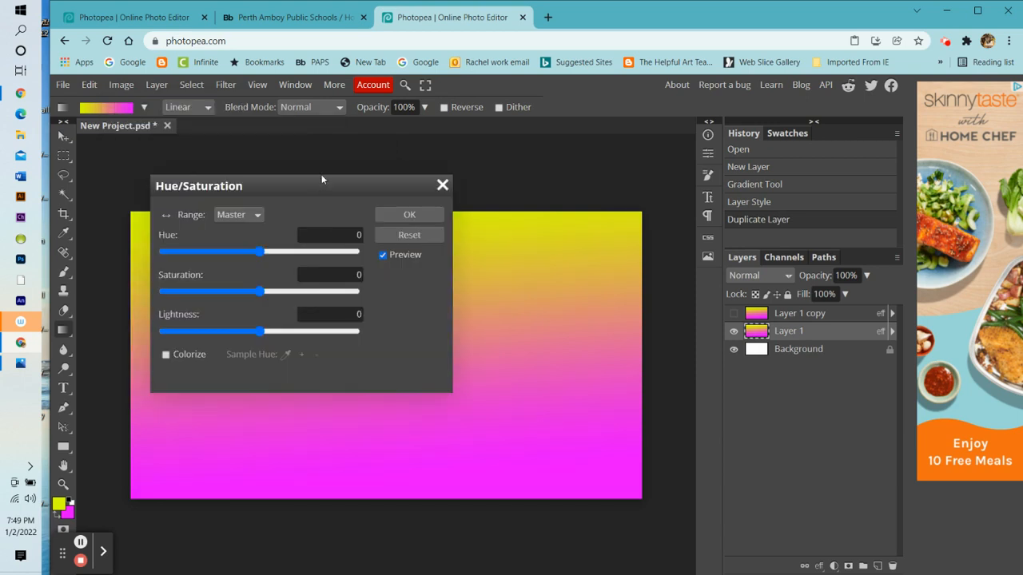
{"action": "left_click_drag", "start_coordinate": [322, 174], "coordinate": [840, 49]}
{"action": "left_click", "coordinate": [778, 232]}
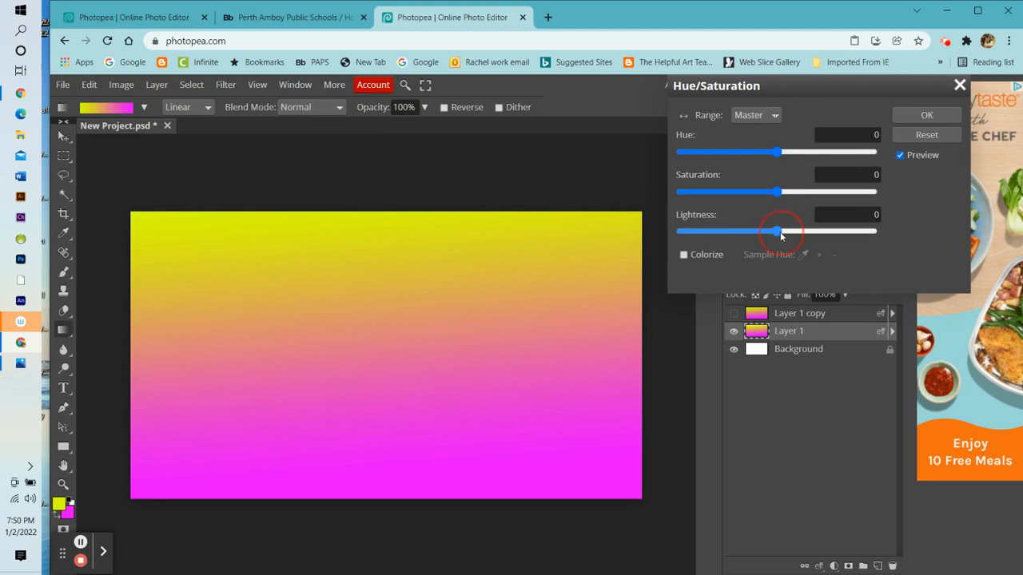
{"action": "left_click_drag", "start_coordinate": [780, 232], "coordinate": [793, 232]}
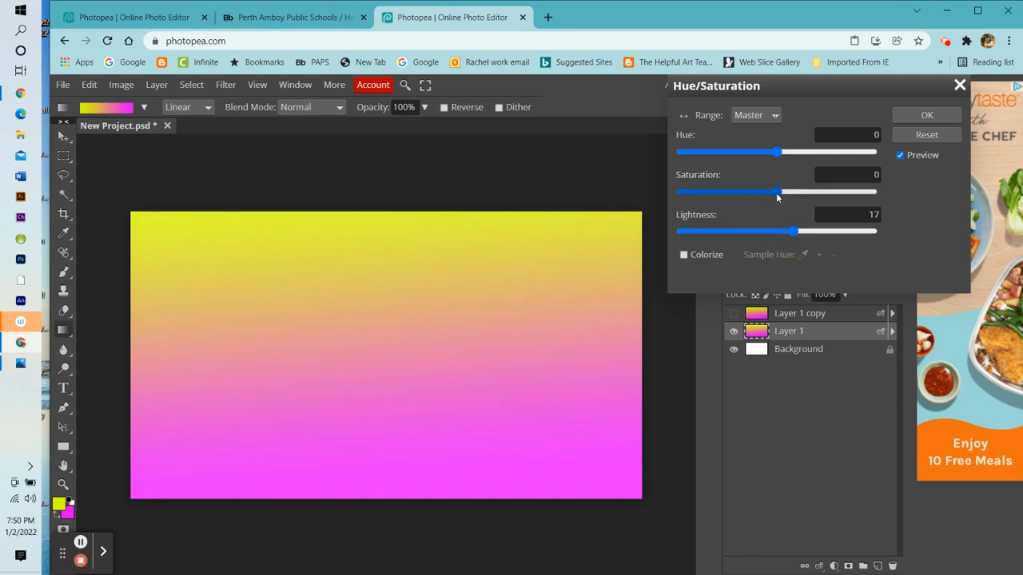
{"action": "left_click_drag", "start_coordinate": [777, 197], "coordinate": [757, 201]}
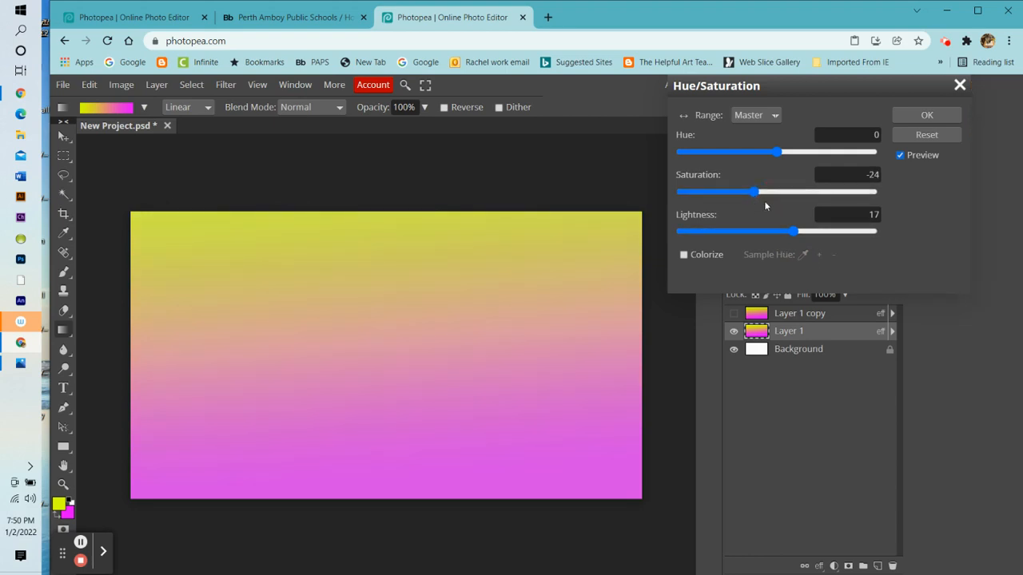
{"action": "left_click", "coordinate": [925, 116]}
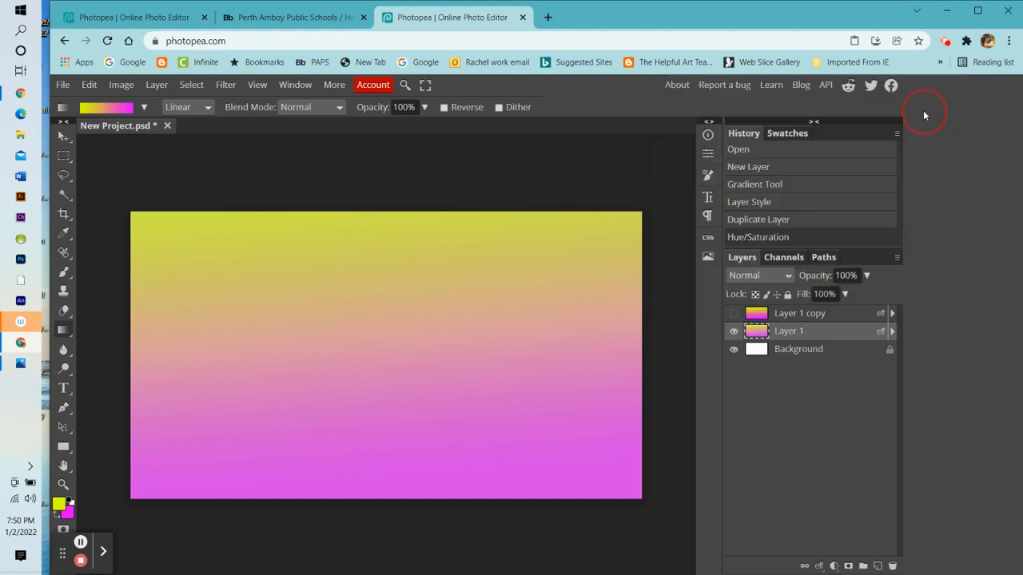
Compare Layer 1 with the brighter copy, duplicate Layer 1 again and hide the new duplicate
{"action": "left_click", "coordinate": [734, 315]}
{"action": "left_click", "coordinate": [734, 315]}
{"action": "right_click", "coordinate": [788, 335]}
{"action": "left_click", "coordinate": [739, 268]}
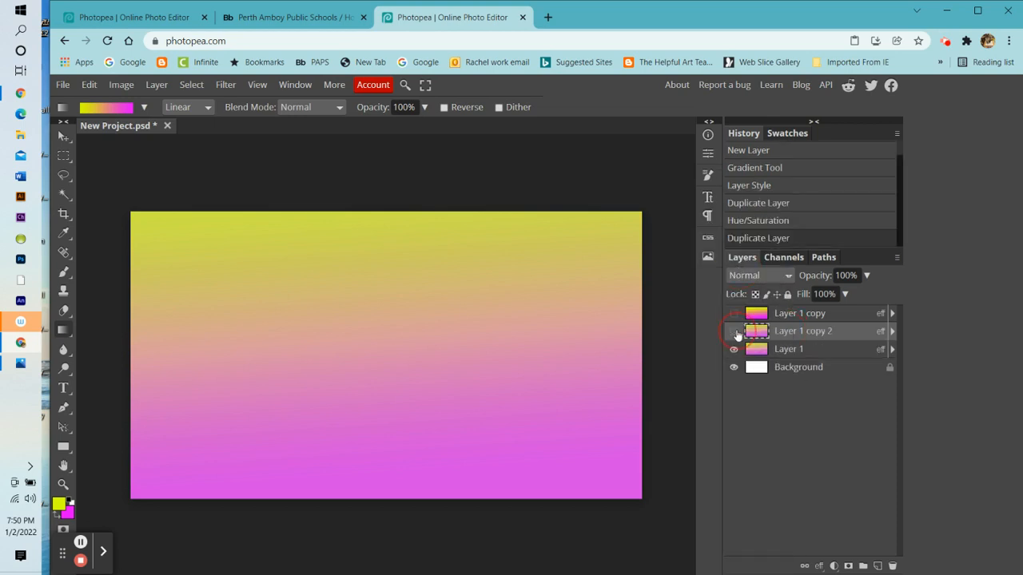
Apply a Hue/Saturation adjustment to Layer 1 with saturation -22 and lightness 16
{"action": "left_click", "coordinate": [760, 352]}
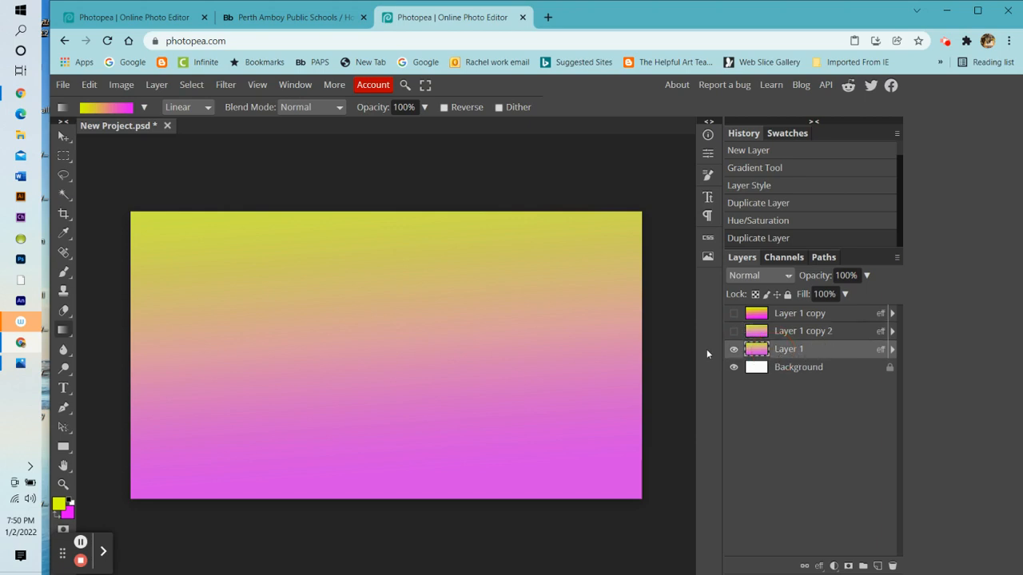
{"action": "left_click", "coordinate": [121, 85]}
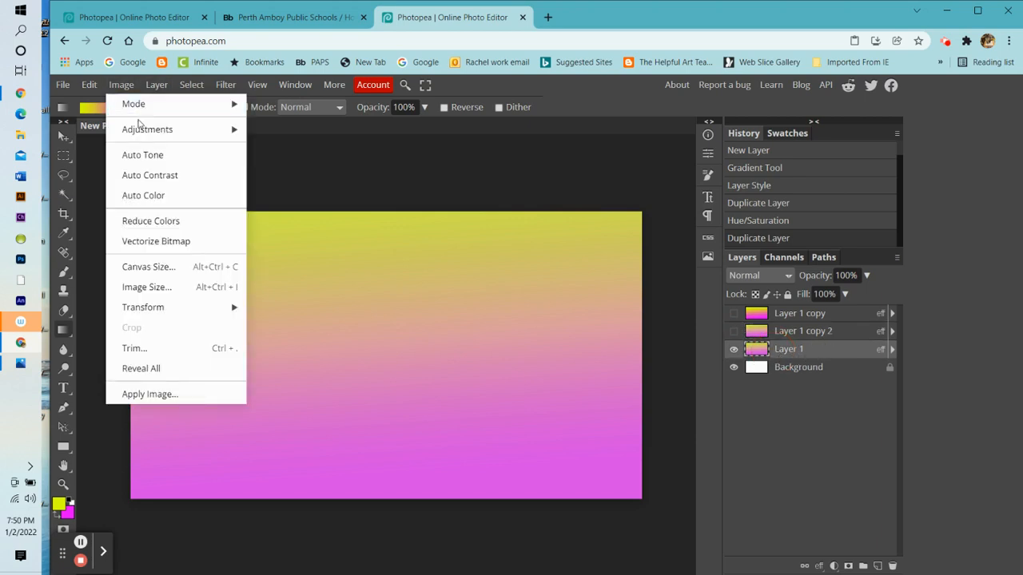
{"action": "mouse_move", "coordinate": [144, 128]}
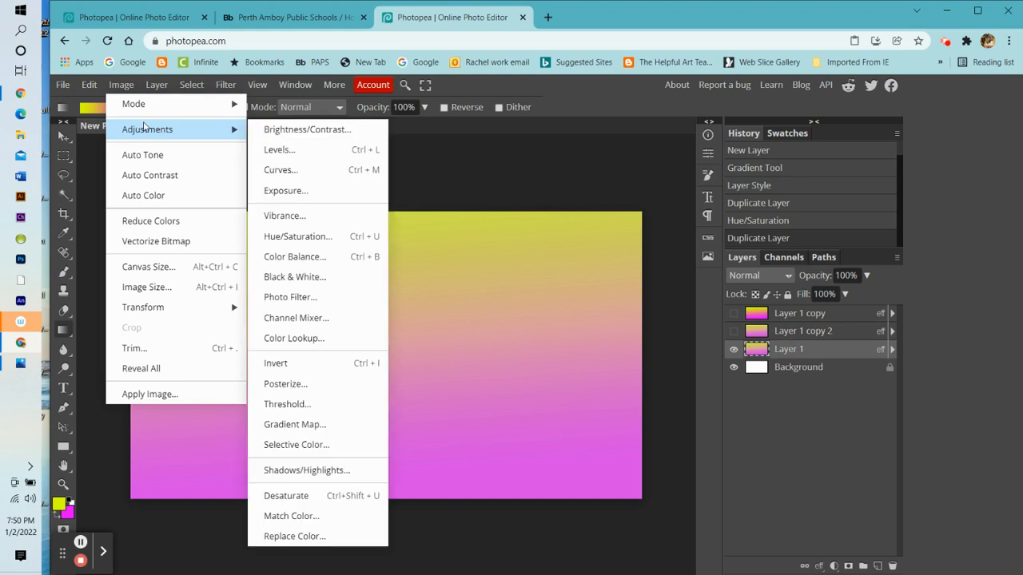
{"action": "left_click", "coordinate": [308, 236]}
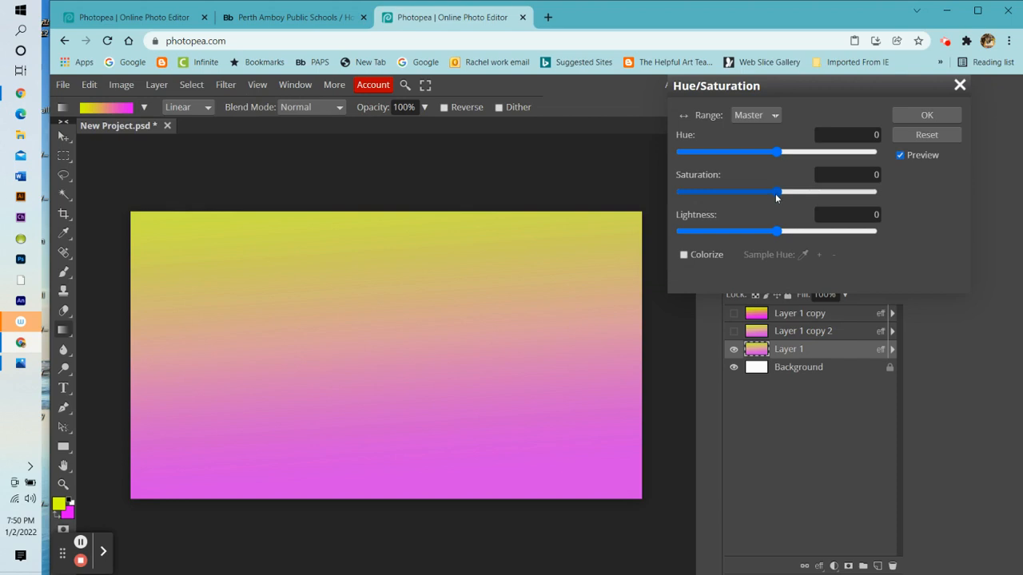
{"action": "left_click_drag", "start_coordinate": [776, 197], "coordinate": [758, 198]}
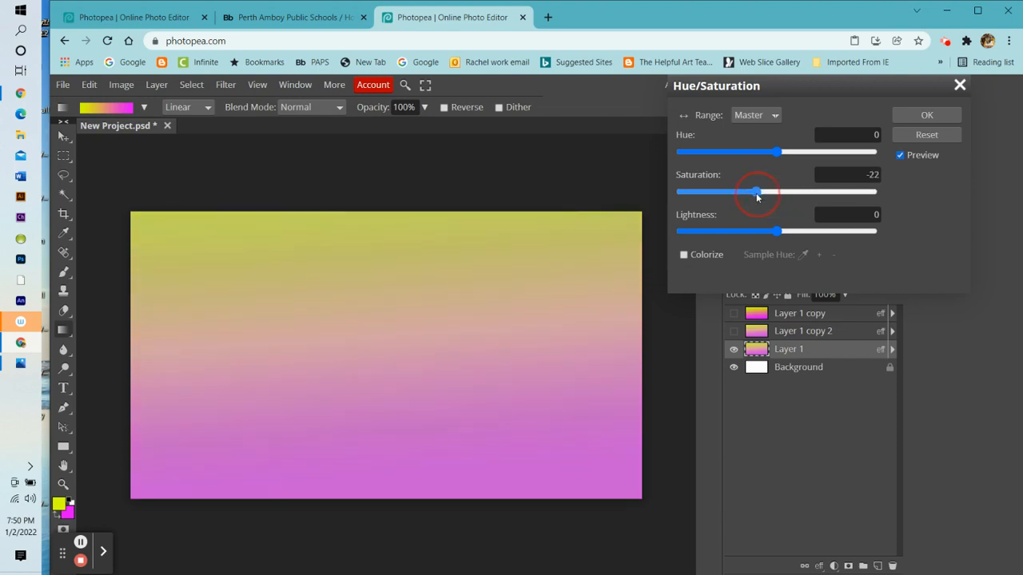
{"action": "left_click", "coordinate": [777, 231]}
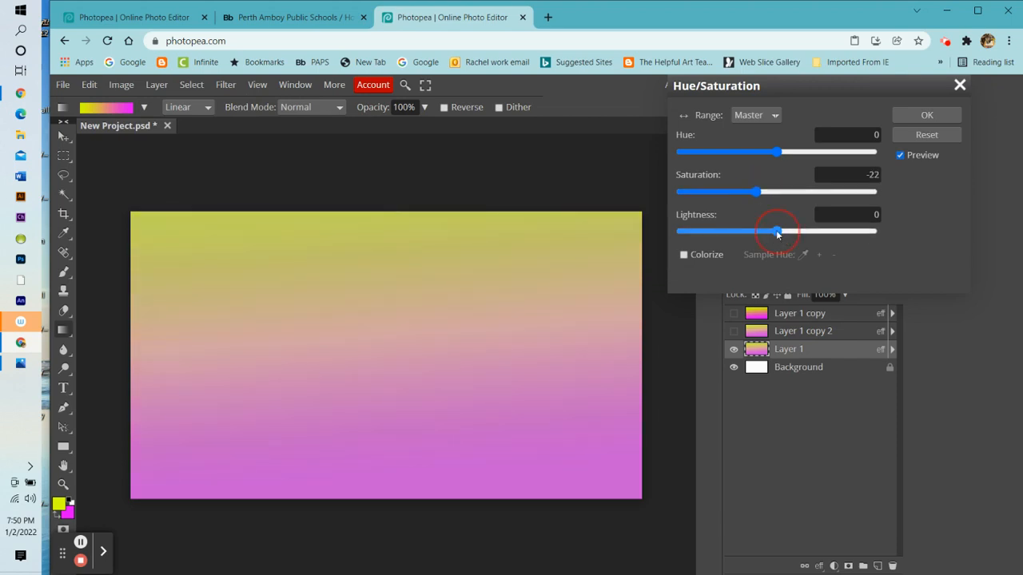
{"action": "mouse_move", "coordinate": [777, 233]}
{"action": "left_mouse_down"}
{"action": "mouse_move", "coordinate": [800, 234]}
{"action": "mouse_move", "coordinate": [792, 232]}
{"action": "left_mouse_up"}
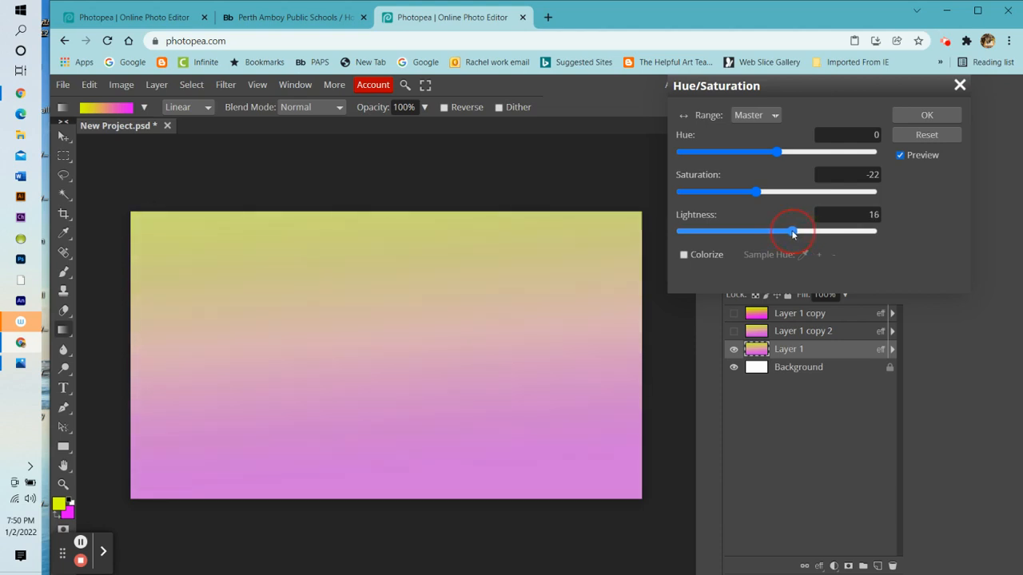
{"action": "left_click", "coordinate": [925, 116]}
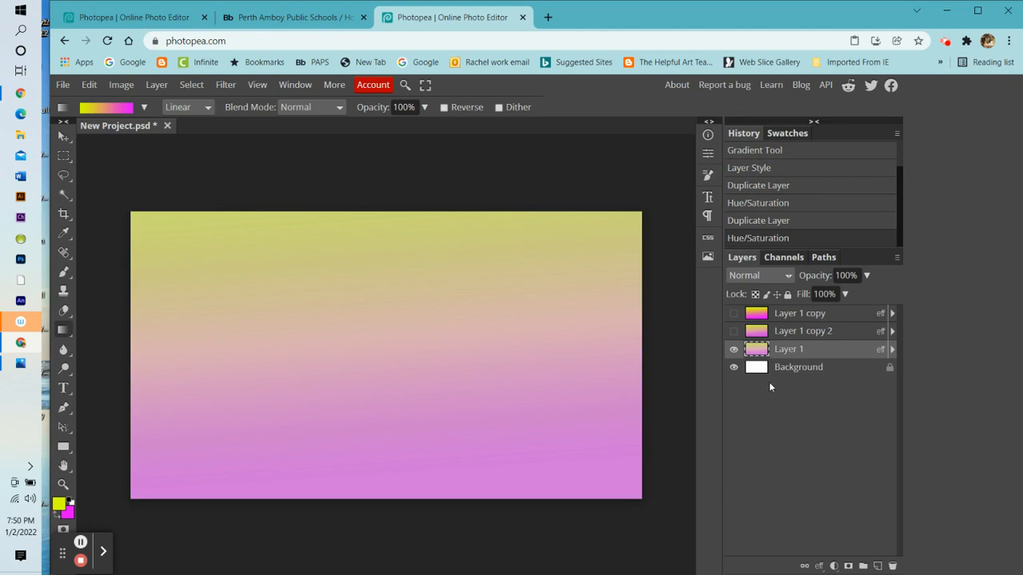
Show both hidden copies and clear a large rectangle from Layer 1 copy, leaving a strip along the canvas's top and right edges
{"action": "left_click", "coordinate": [734, 331]}
{"action": "left_click", "coordinate": [734, 312]}
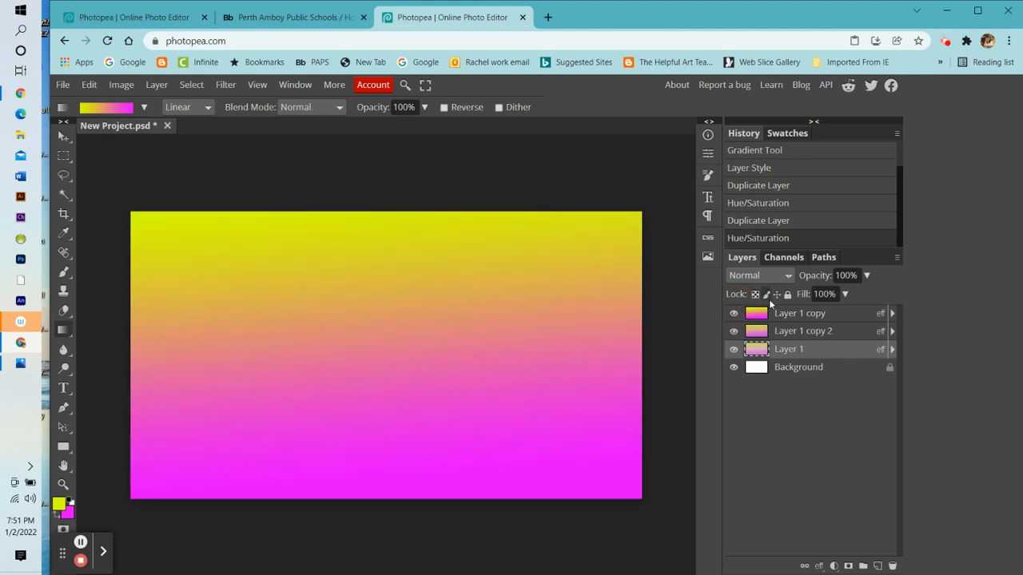
{"action": "left_click", "coordinate": [766, 314]}
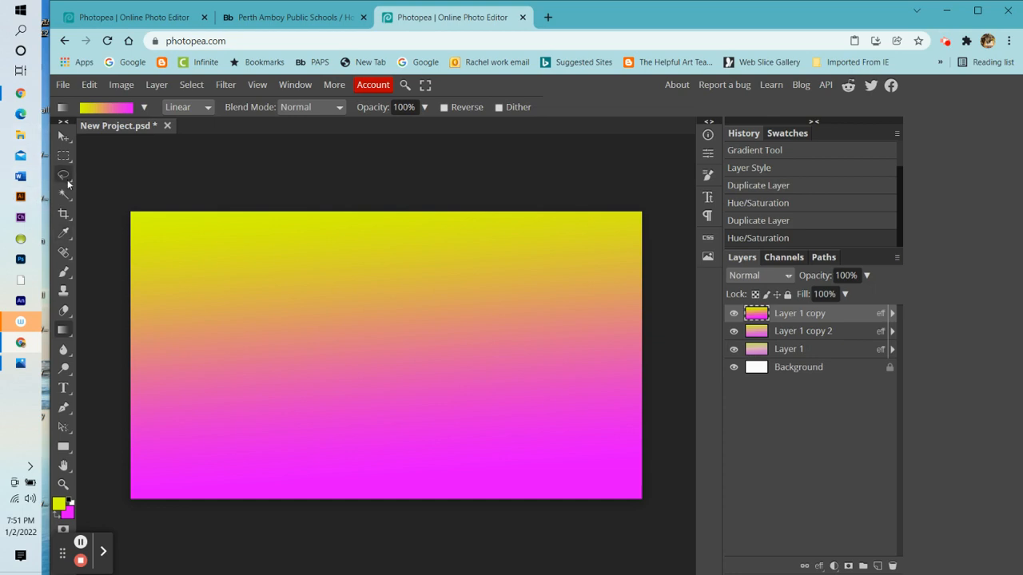
{"action": "left_click", "coordinate": [63, 155]}
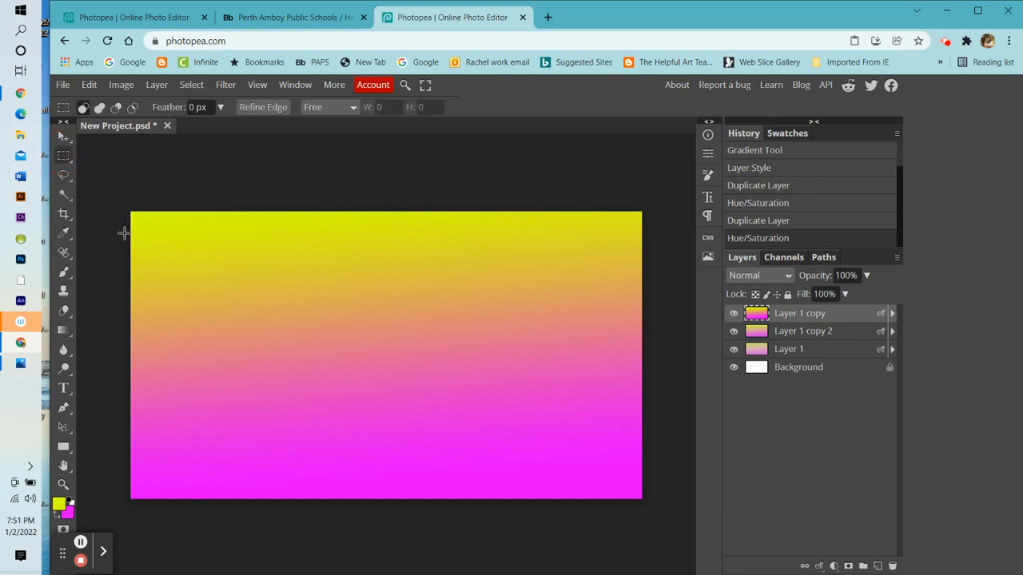
{"action": "left_click_drag", "start_coordinate": [124, 232], "coordinate": [537, 529]}
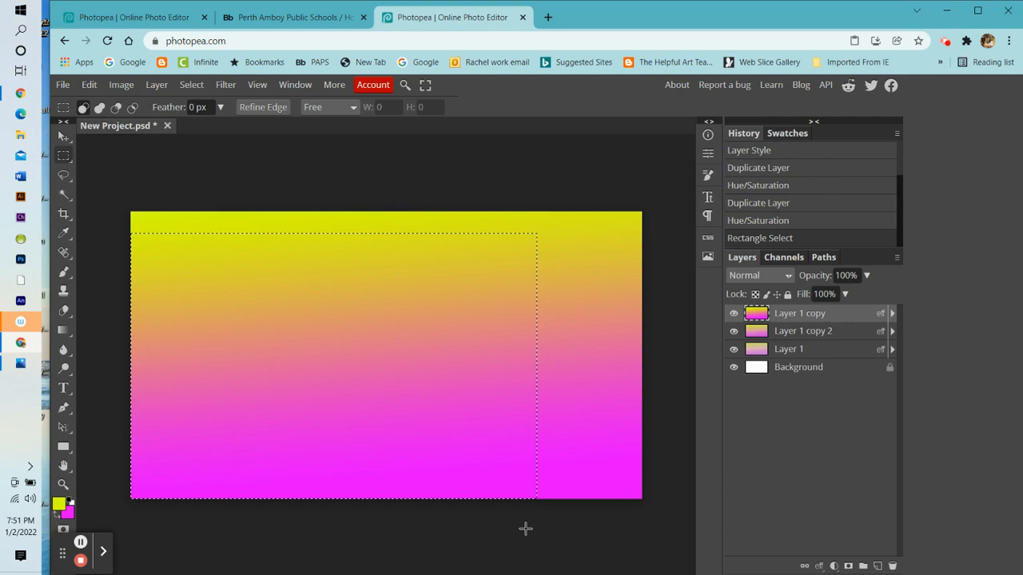
{"action": "key", "text": "Delete"}
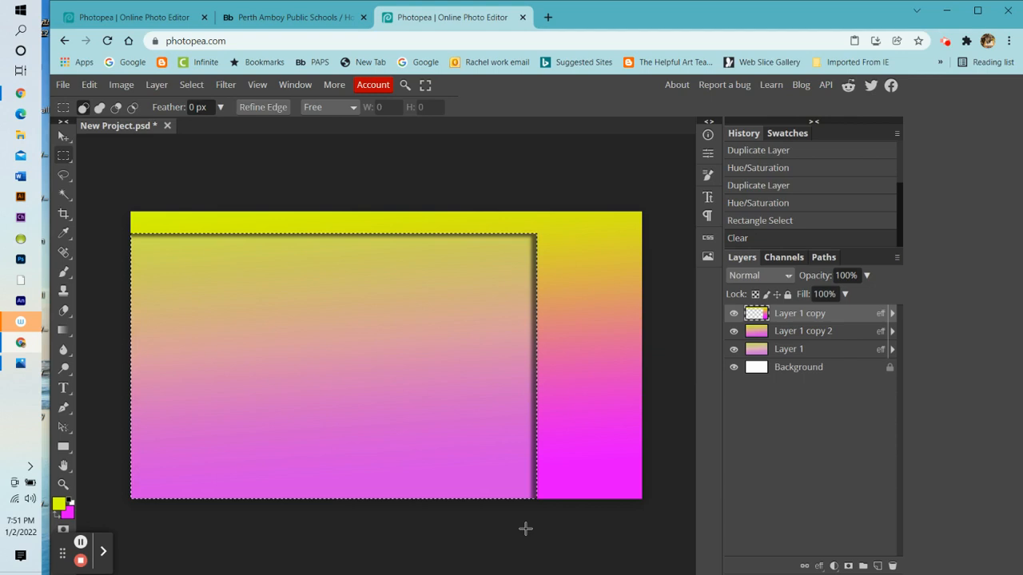
Duplicate the cut-out Layer 1 copy twice
{"action": "right_click", "coordinate": [817, 318]}
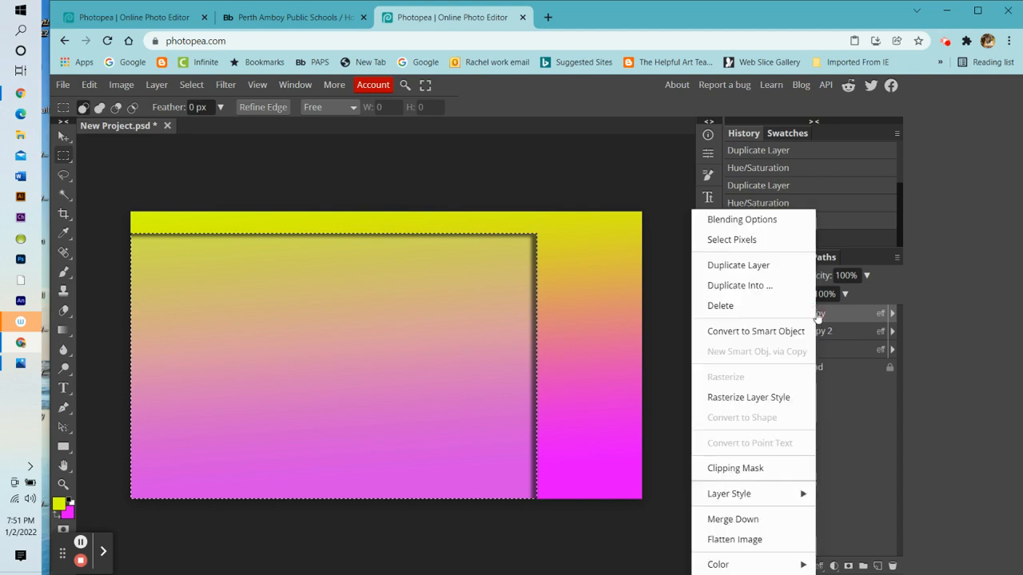
{"action": "left_click", "coordinate": [793, 265]}
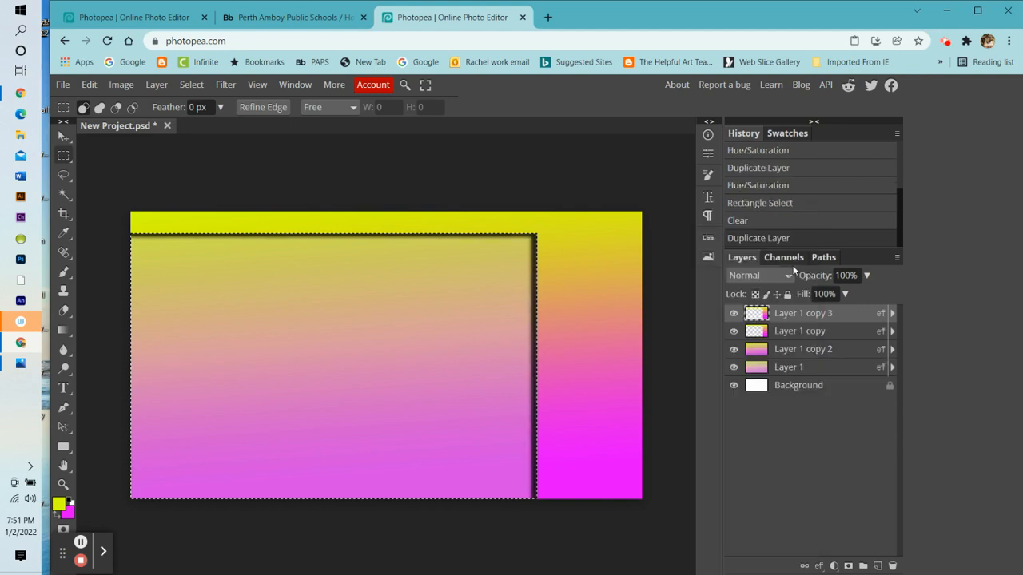
{"action": "right_click", "coordinate": [811, 317]}
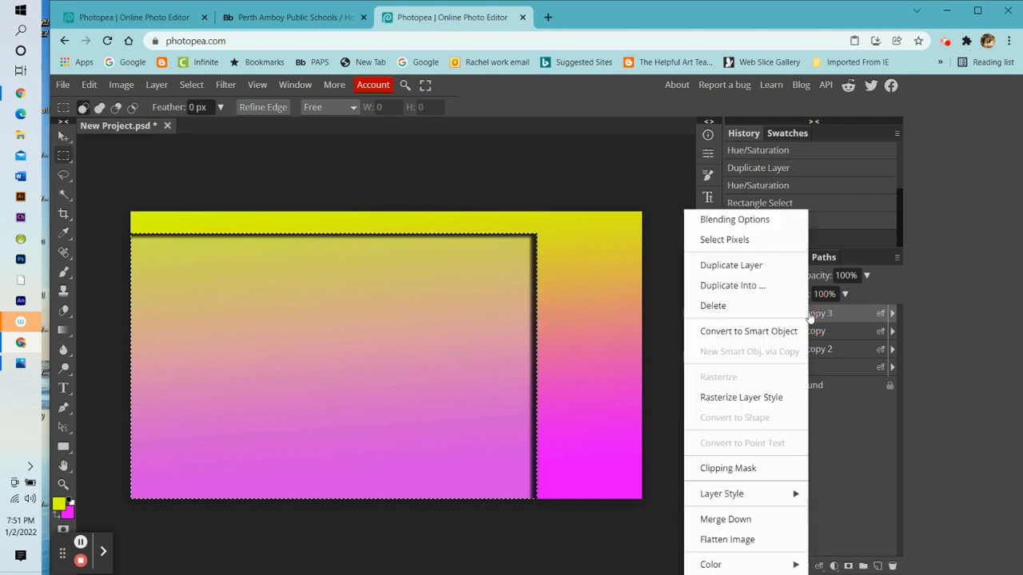
{"action": "left_click", "coordinate": [788, 266]}
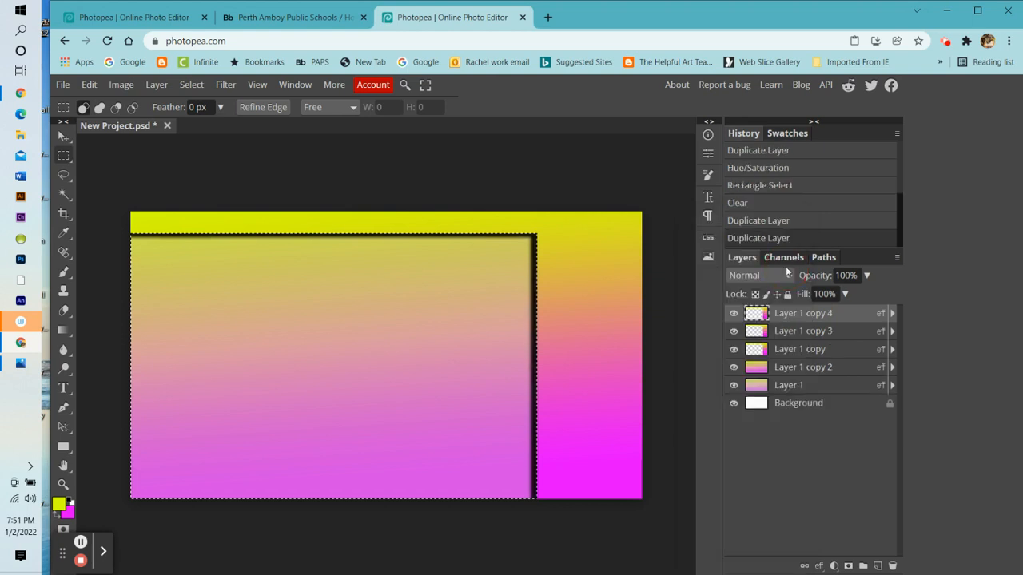
Shift Layer 1 copy 3 slightly down and left, deselect, and shift Layer 1 copy further the same way to form stepped frames
{"action": "left_click", "coordinate": [779, 332]}
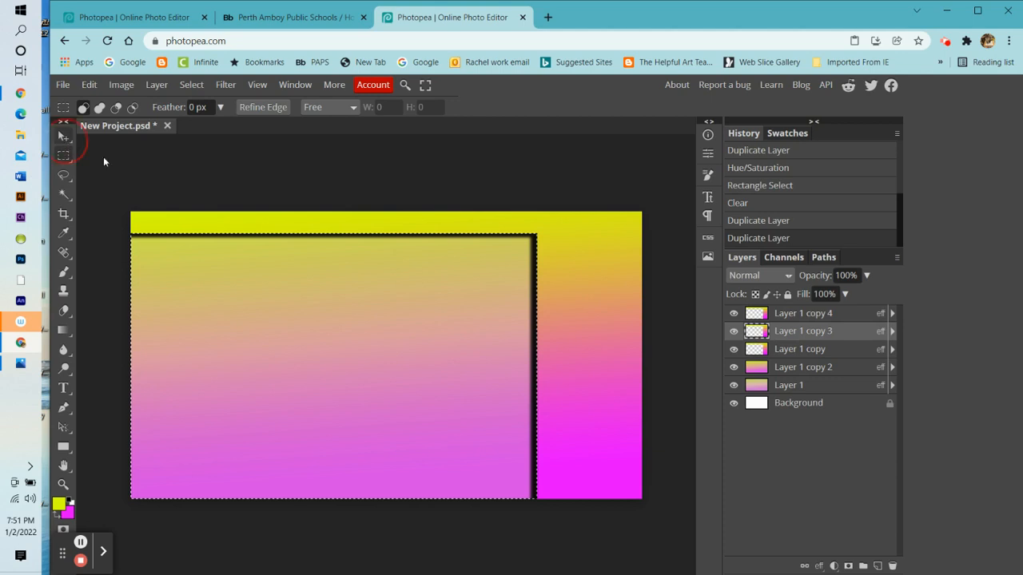
{"action": "left_click", "coordinate": [469, 277]}
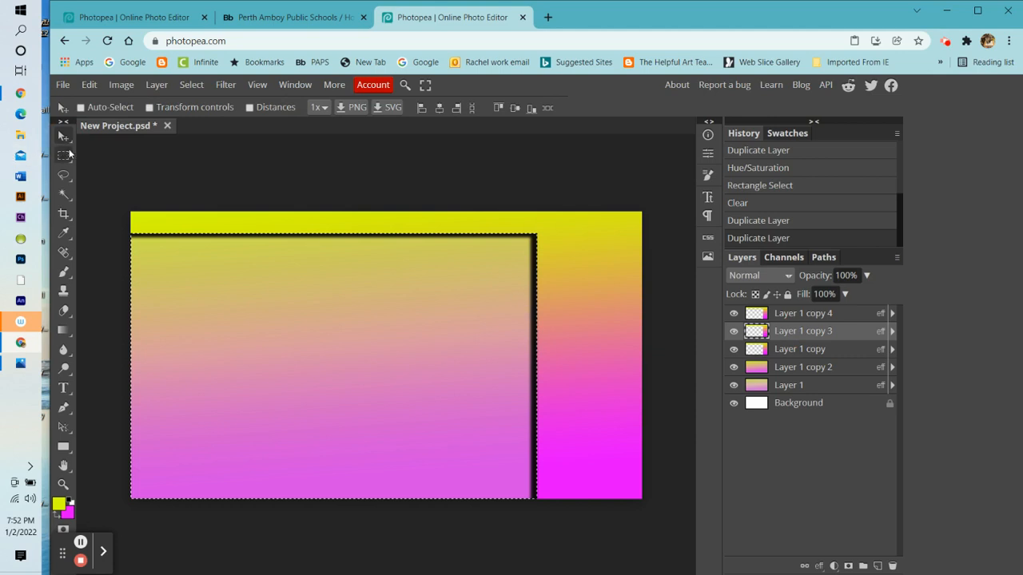
{"action": "left_click_drag", "start_coordinate": [579, 268], "coordinate": [568, 275]}
{"action": "left_click", "coordinate": [192, 85]}
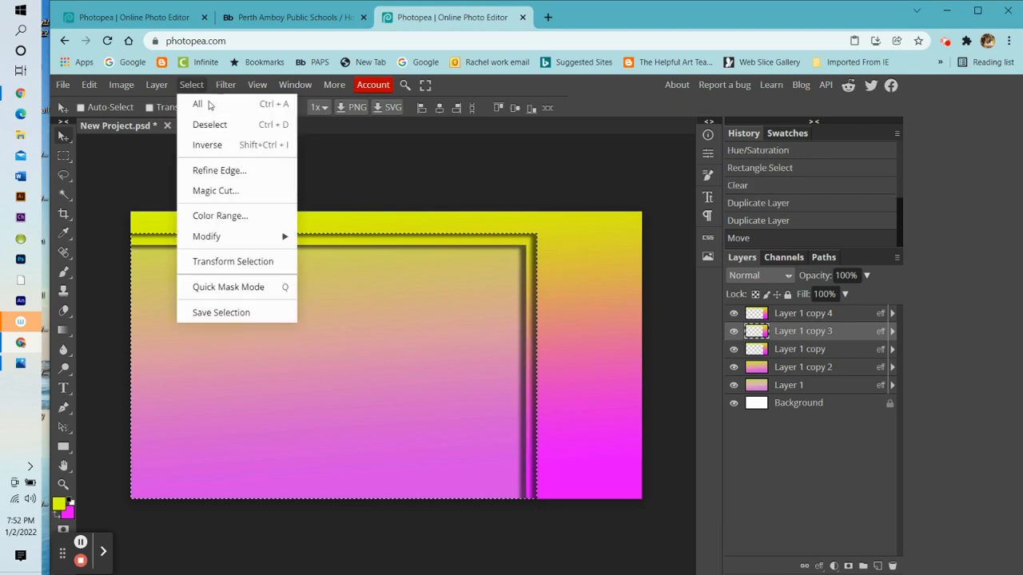
{"action": "left_click", "coordinate": [211, 123]}
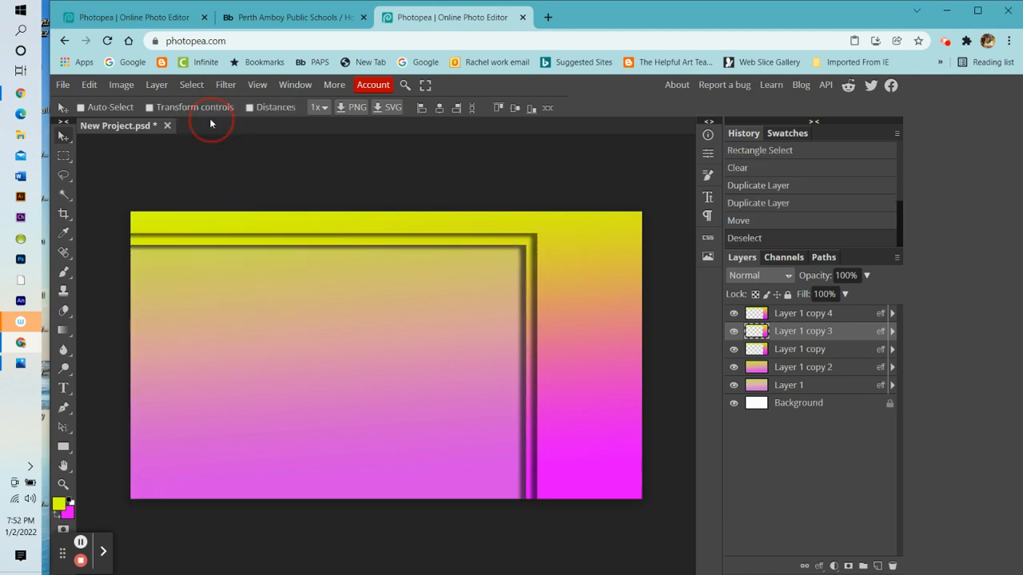
{"action": "left_click", "coordinate": [768, 350]}
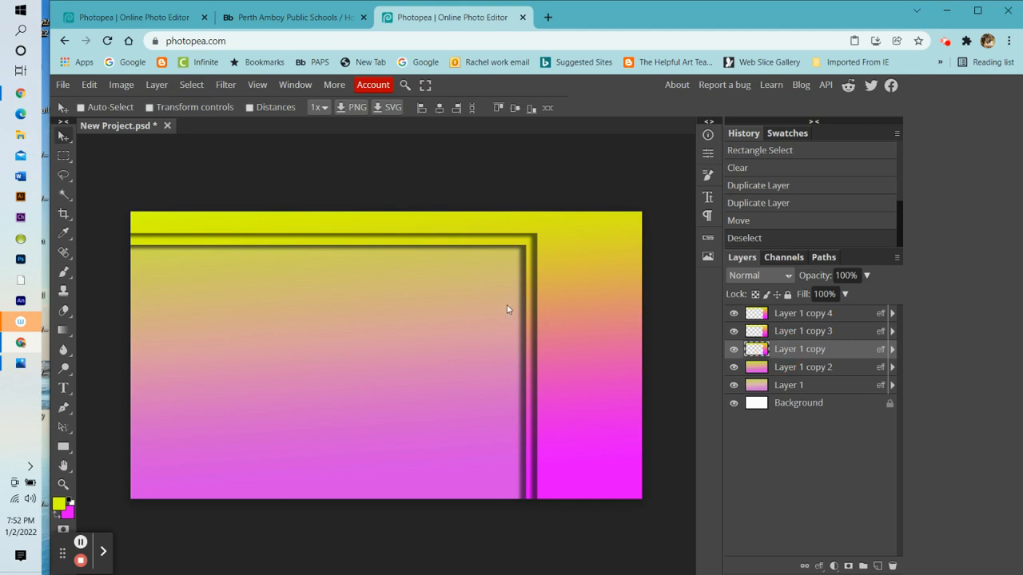
{"action": "left_click_drag", "start_coordinate": [557, 301], "coordinate": [532, 331]}
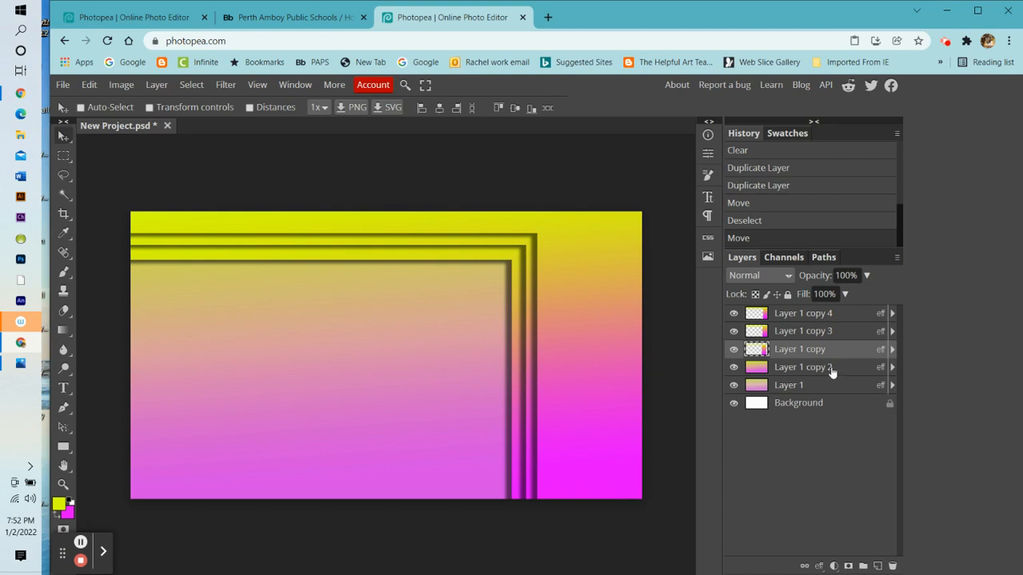
Clear a rectangle from Layer 1 copy 2 just inside the innermost frame, reaching the canvas's left and bottom edges, and deselect
{"action": "left_click", "coordinate": [786, 372]}
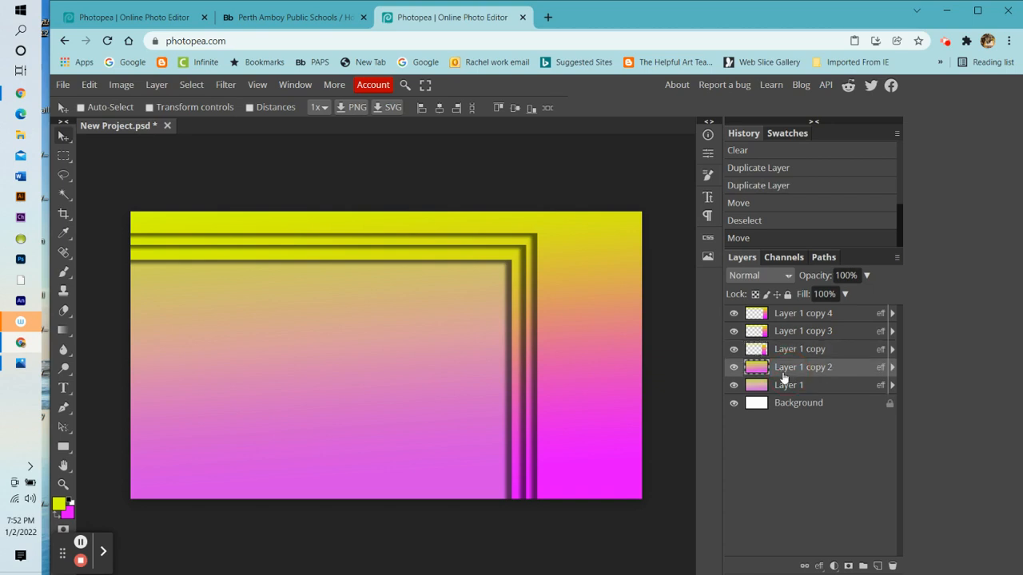
{"action": "left_click", "coordinate": [63, 156]}
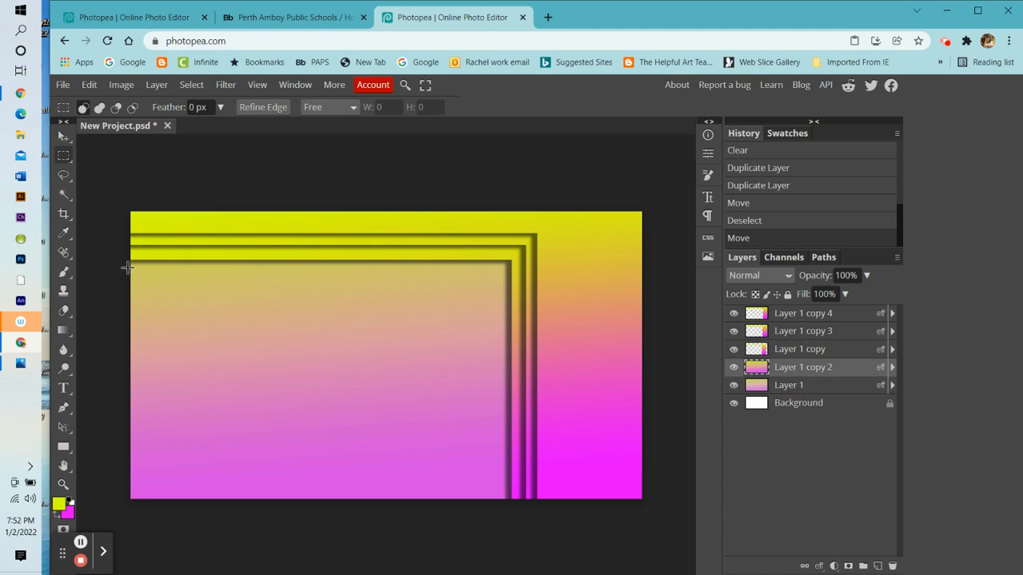
{"action": "left_click_drag", "start_coordinate": [128, 268], "coordinate": [493, 501]}
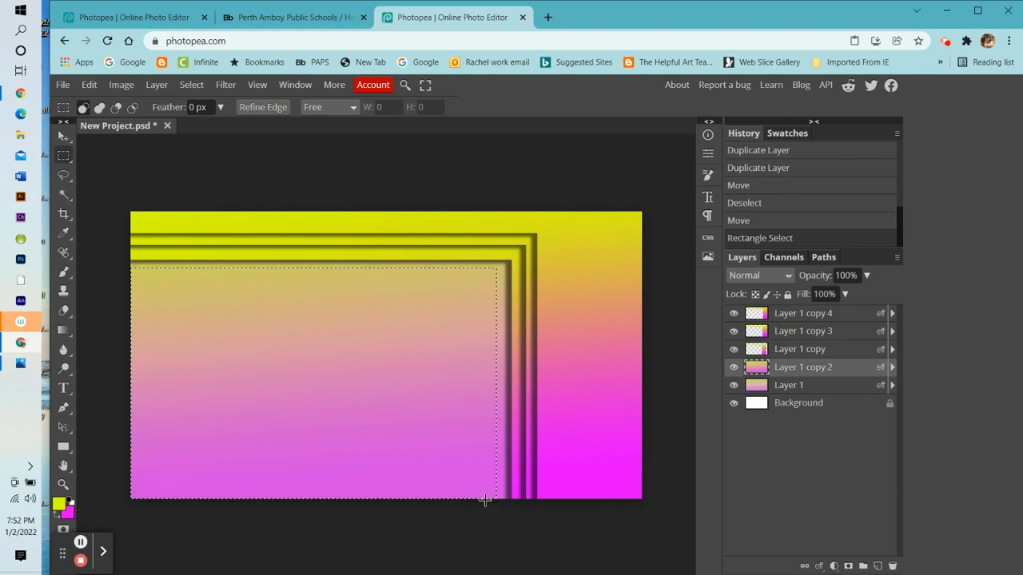
{"action": "key", "text": "Delete"}
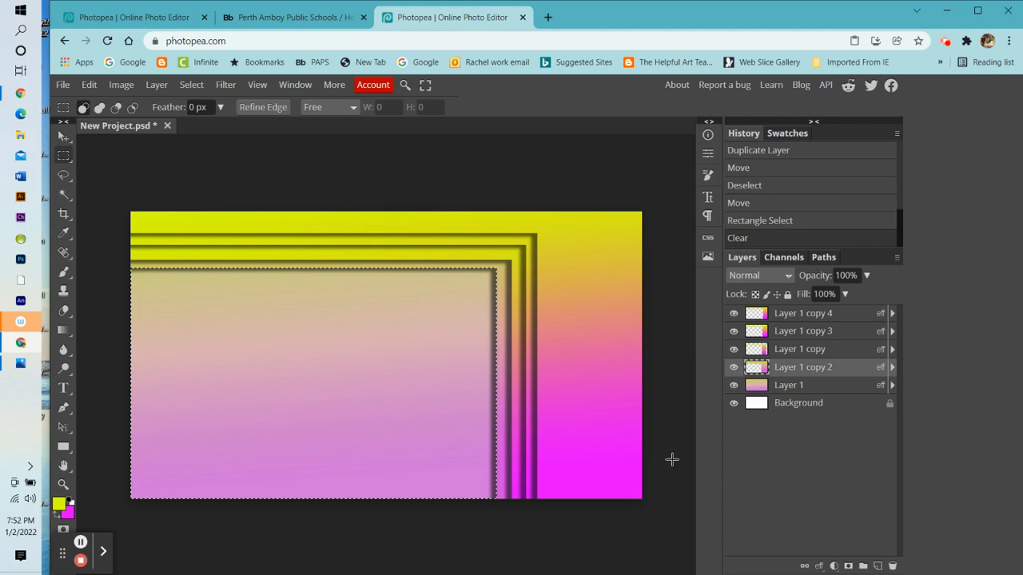
{"action": "left_click", "coordinate": [191, 85]}
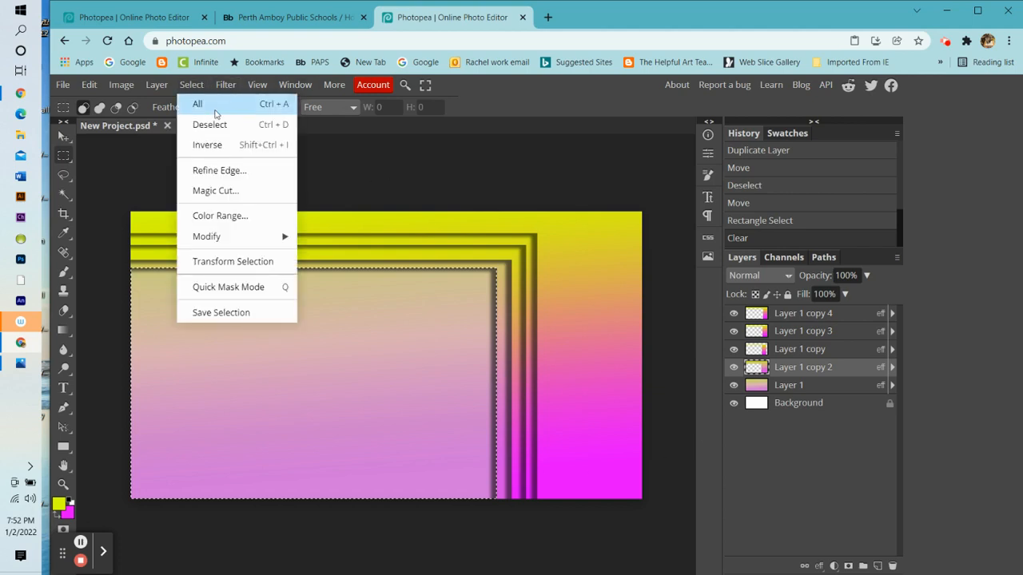
{"action": "left_click", "coordinate": [200, 114]}
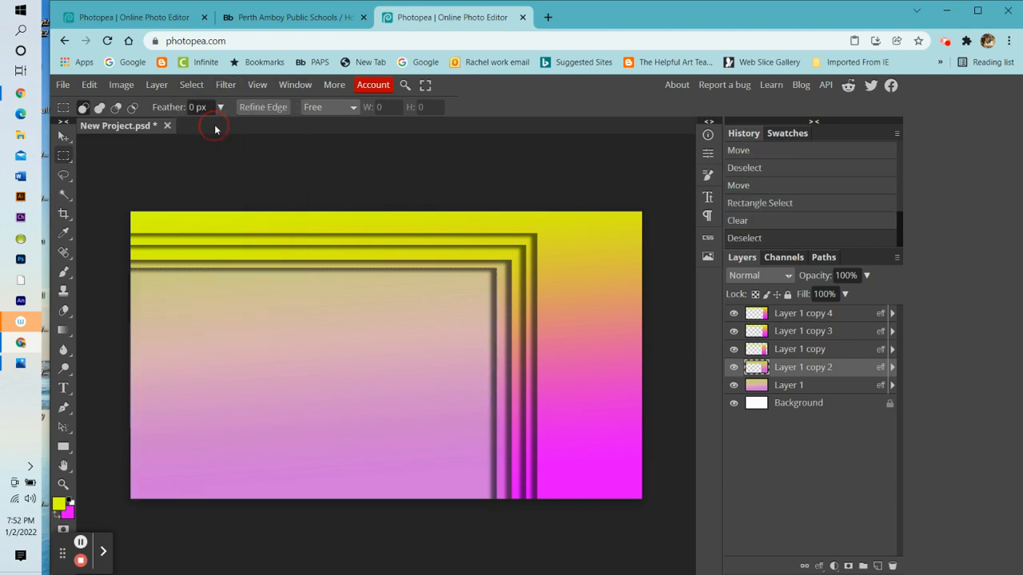
Duplicate Layer 1 copy 2 and shift the original slightly down and left as another stepped frame
{"action": "right_click", "coordinate": [793, 368]}
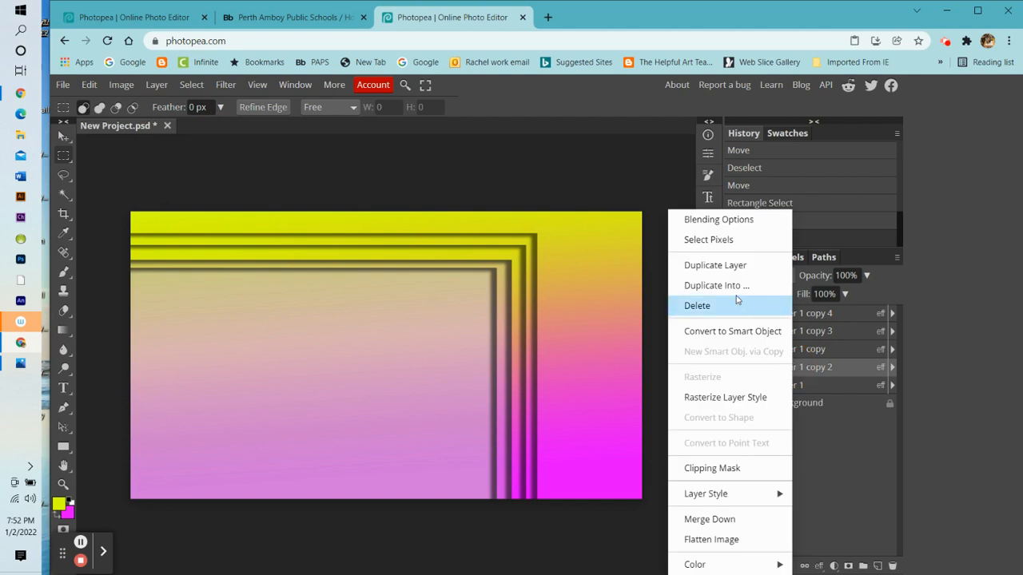
{"action": "left_click", "coordinate": [736, 267]}
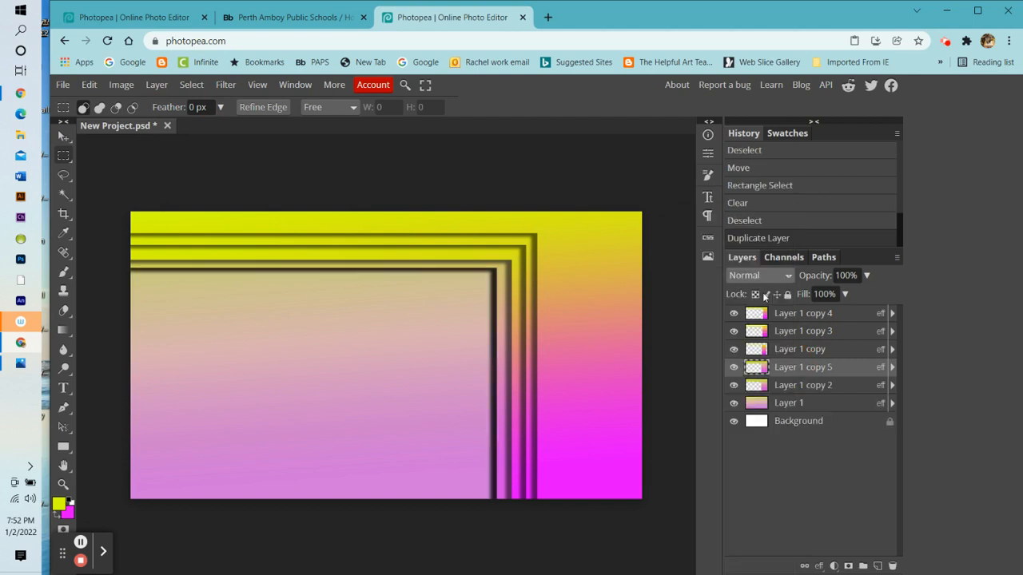
{"action": "left_click", "coordinate": [794, 387]}
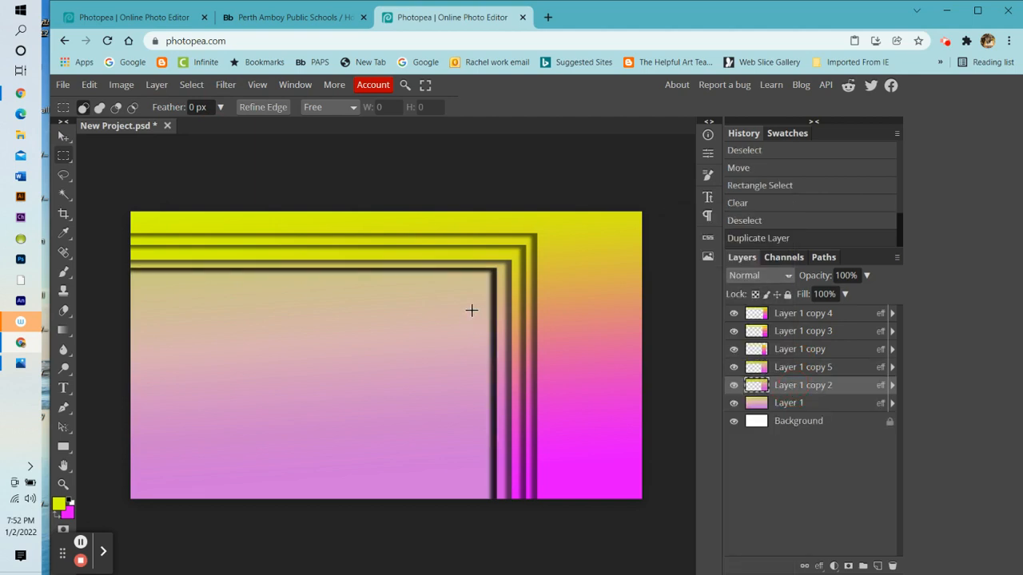
{"action": "left_click", "coordinate": [63, 135]}
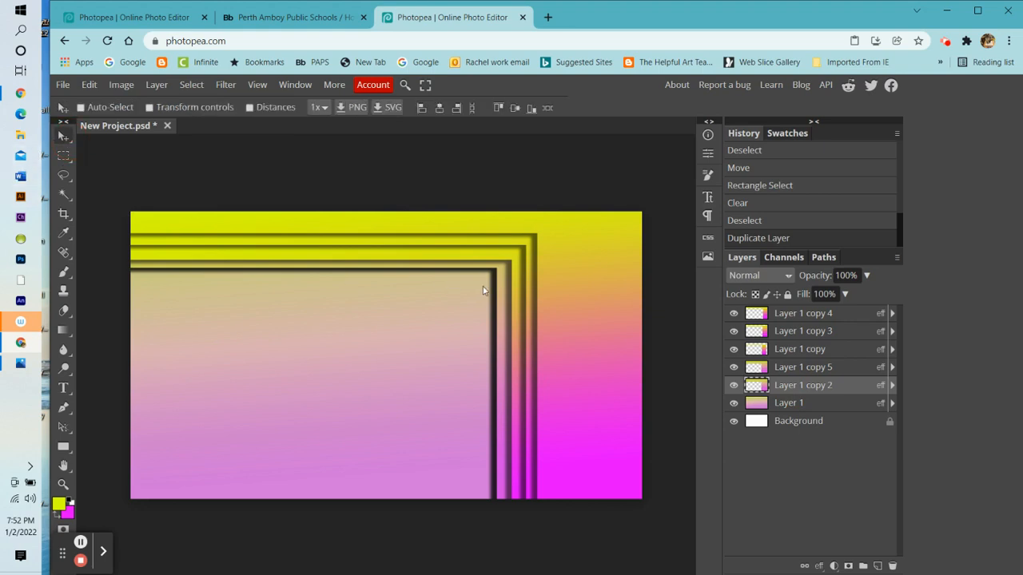
{"action": "left_click_drag", "start_coordinate": [496, 287], "coordinate": [484, 296]}
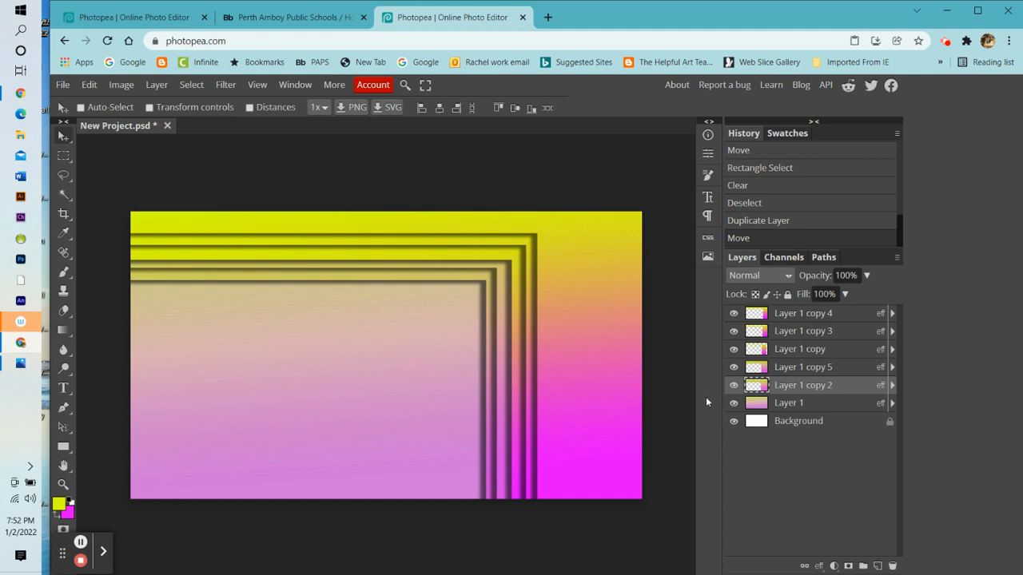
Duplicate Layer 1 and select a rectangle on the copy just inside the innermost frame, reaching the canvas's left and bottom edges
{"action": "left_click", "coordinate": [769, 406]}
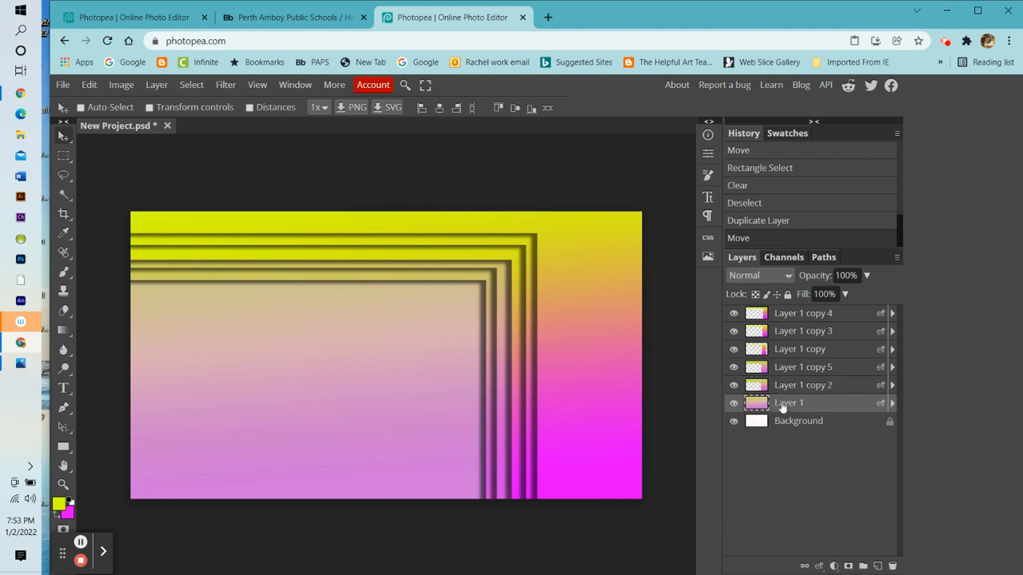
{"action": "right_click", "coordinate": [782, 406]}
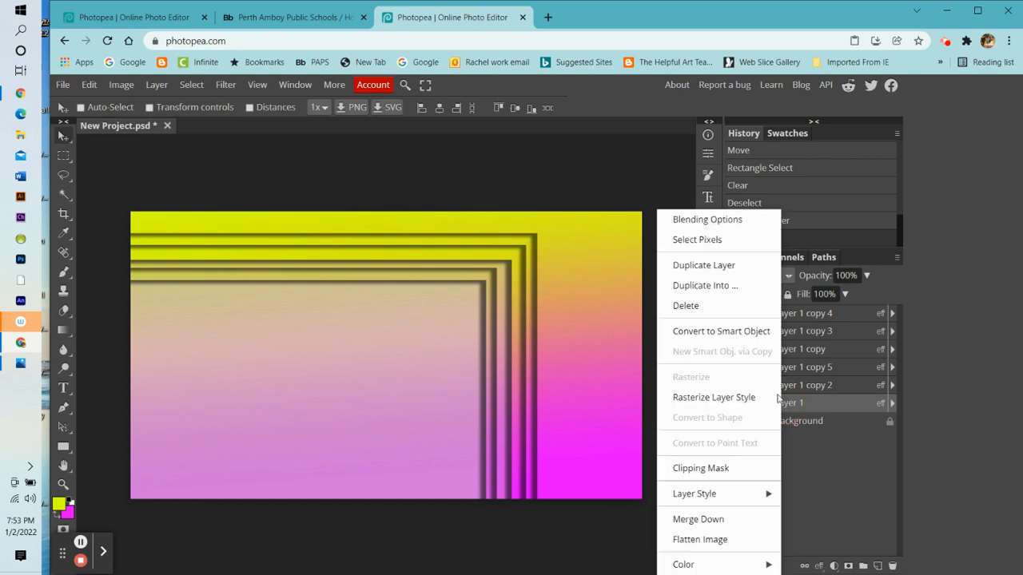
{"action": "left_click", "coordinate": [712, 267]}
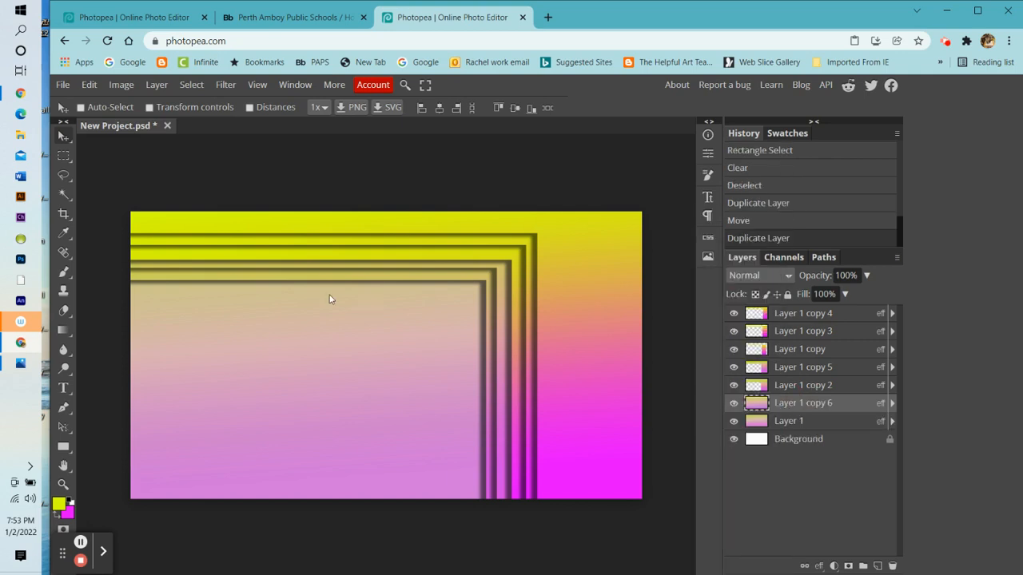
{"action": "left_click", "coordinate": [64, 157]}
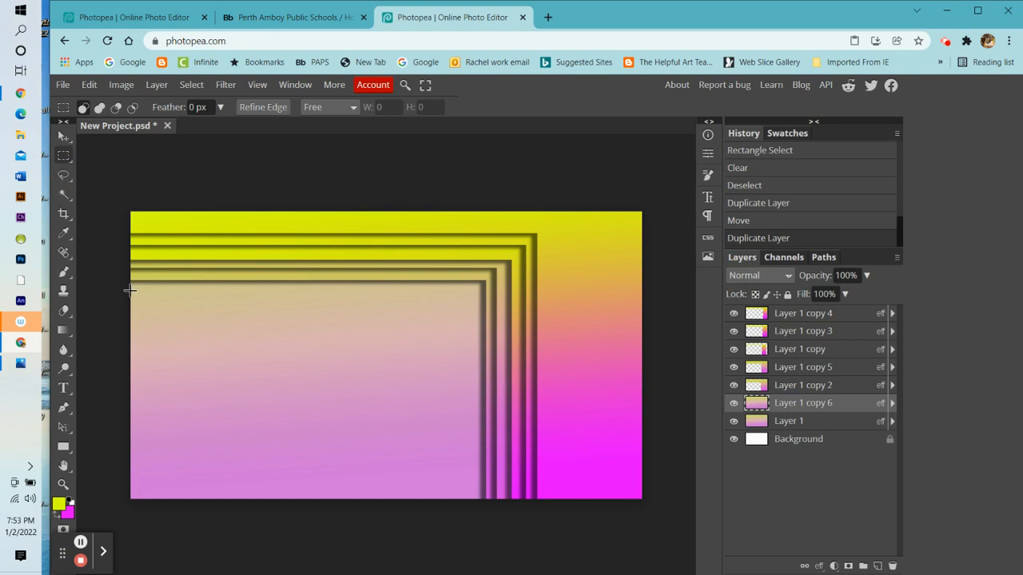
{"action": "mouse_move", "coordinate": [132, 291]}
{"action": "left_mouse_down"}
{"action": "mouse_move", "coordinate": [374, 401]}
{"action": "mouse_move", "coordinate": [443, 466]}
{"action": "mouse_move", "coordinate": [467, 510]}
{"action": "left_mouse_up"}
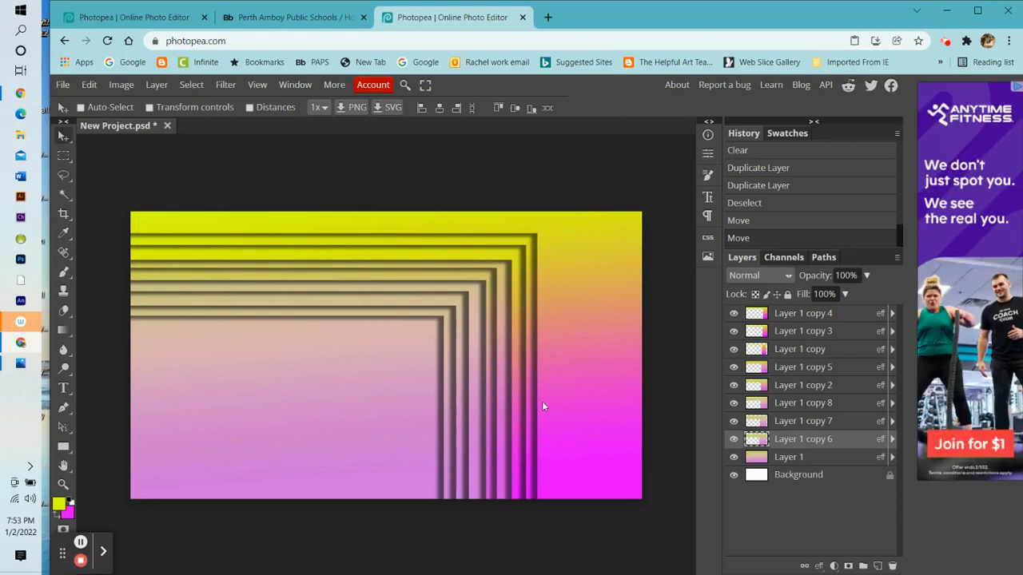
Hide Layer 1 and all of its copies, leaving only the white Background visible
{"action": "left_click", "coordinate": [734, 314]}
{"action": "left_click", "coordinate": [734, 333]}
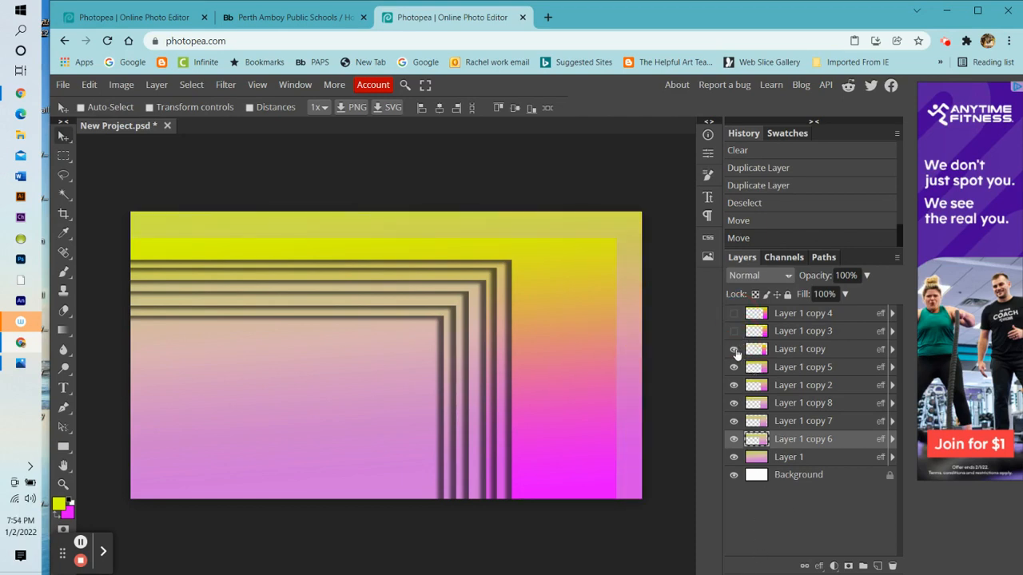
{"action": "left_click", "coordinate": [734, 350]}
{"action": "left_click", "coordinate": [735, 368]}
{"action": "left_click", "coordinate": [733, 385]}
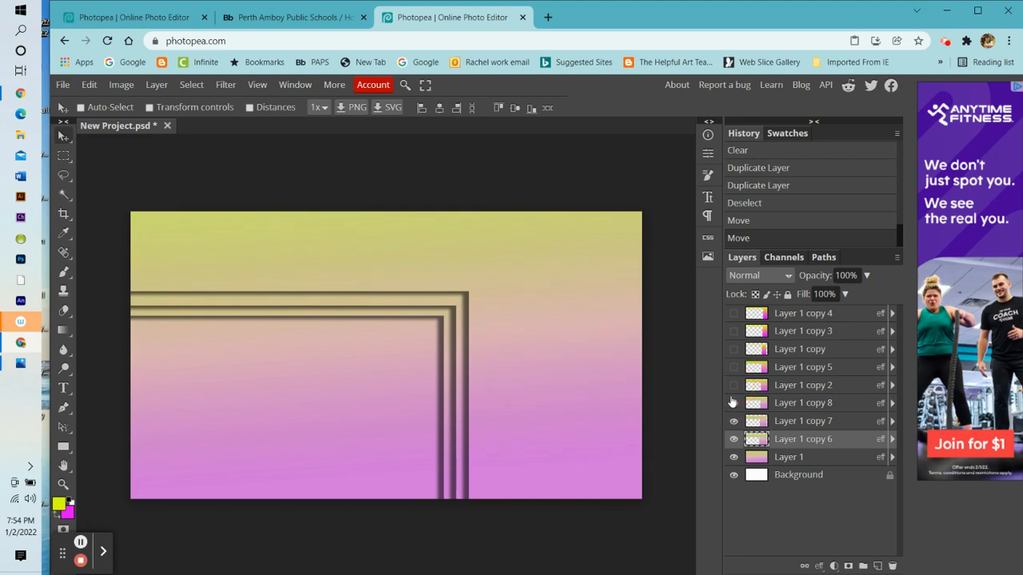
{"action": "left_click", "coordinate": [733, 403]}
{"action": "left_click", "coordinate": [734, 421]}
{"action": "left_click", "coordinate": [734, 439]}
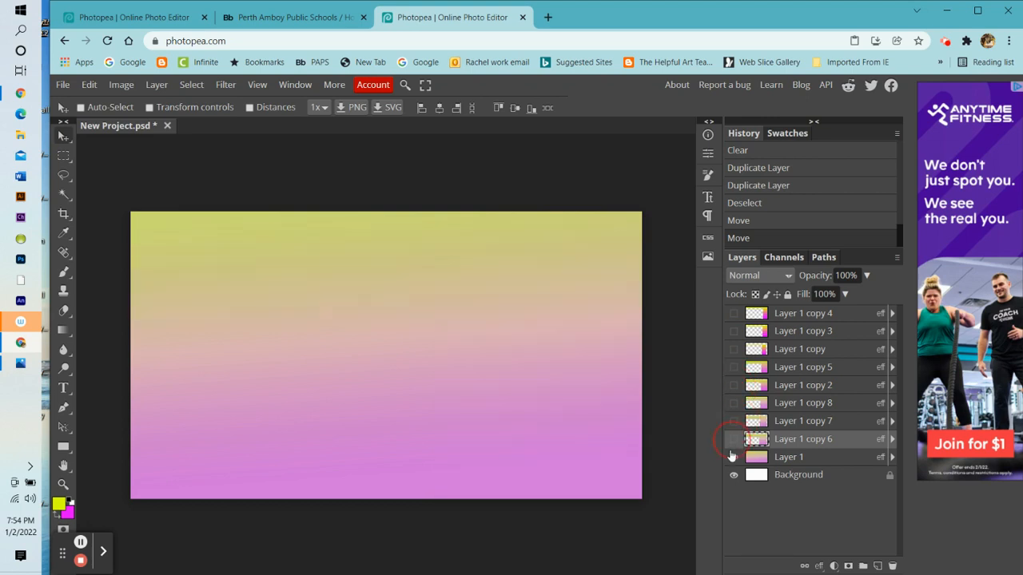
{"action": "left_click", "coordinate": [734, 458]}
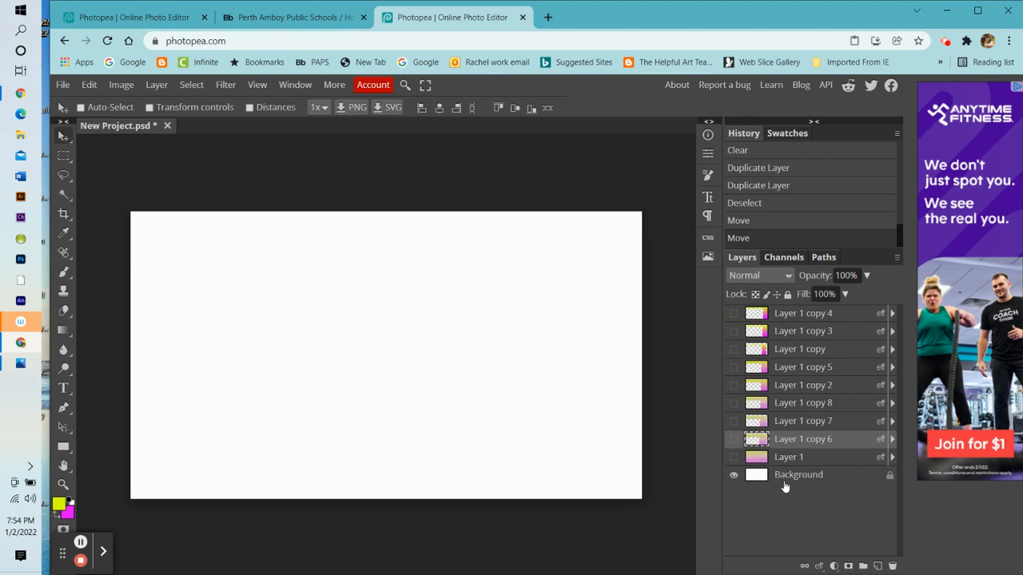
Add a new empty layer above Layer 1 copy 4 at the top of the stack
{"action": "left_click", "coordinate": [804, 317]}
{"action": "right_click", "coordinate": [804, 320]}
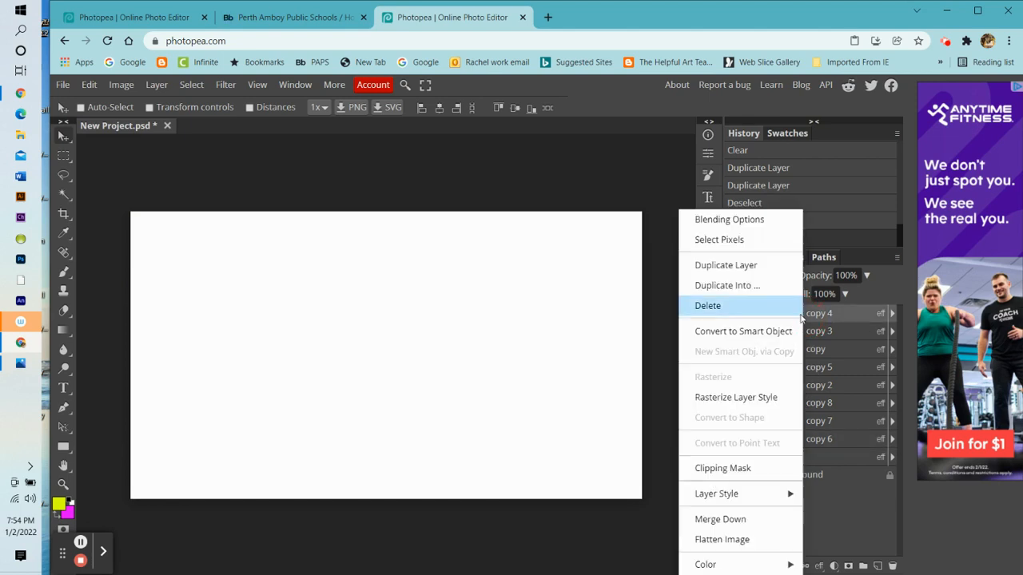
{"action": "left_click", "coordinate": [517, 166]}
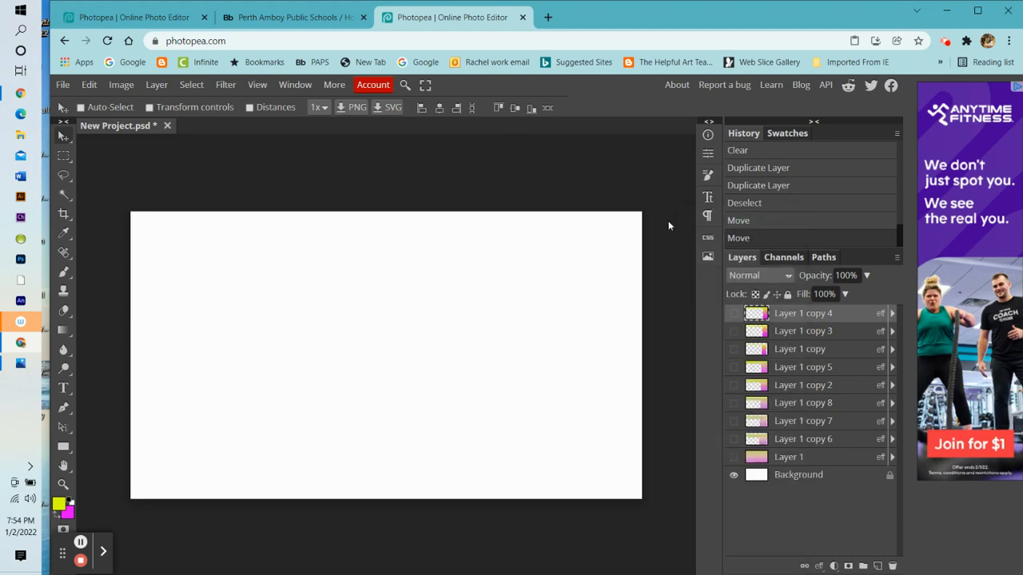
{"action": "left_click", "coordinate": [166, 88]}
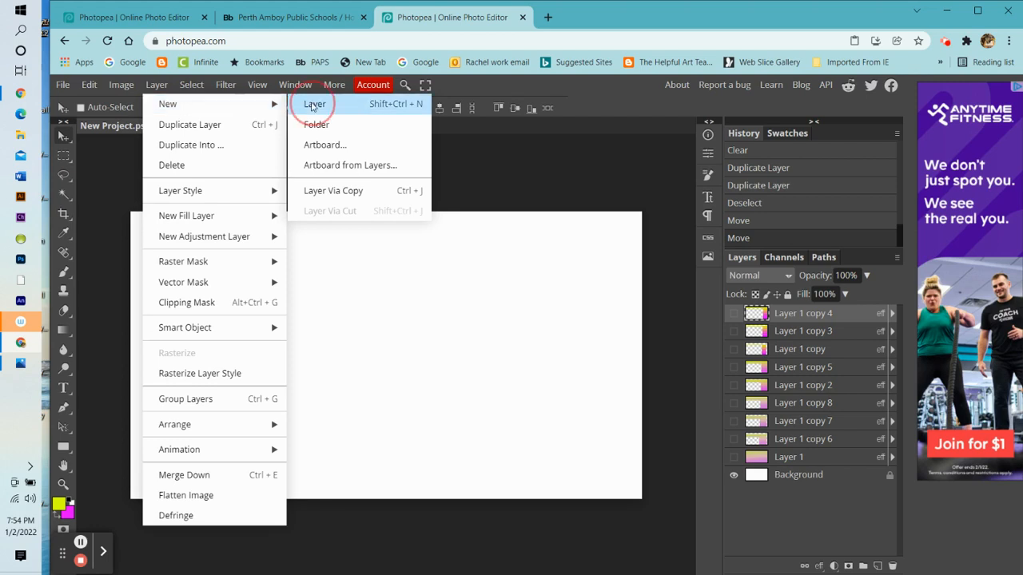
{"action": "left_click", "coordinate": [313, 105]}
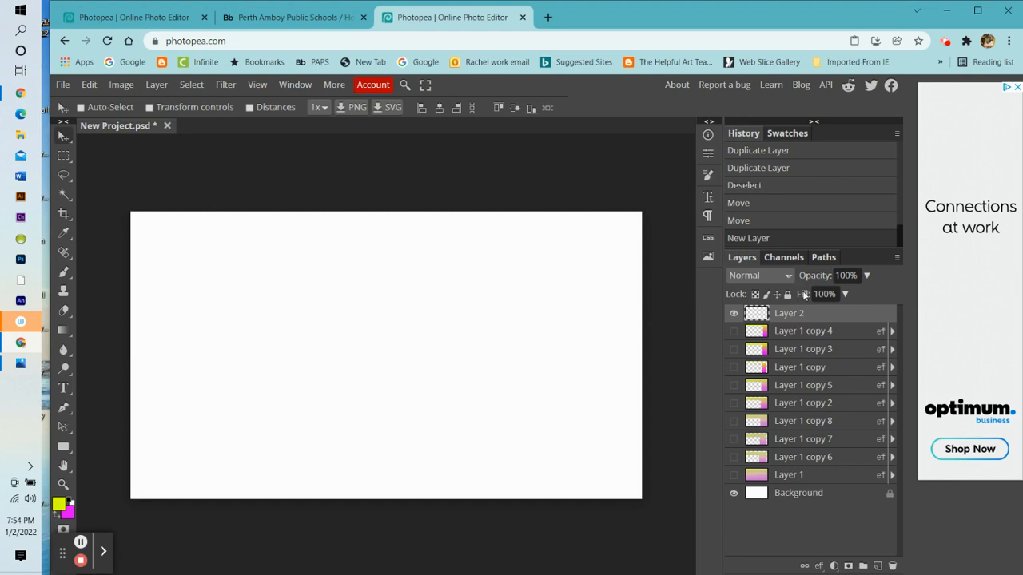
Reset the colours to default and brush a leaning stick figure's head, neck, shoulders, spine and hips in black near the canvas's centre
{"action": "key", "text": "b"}
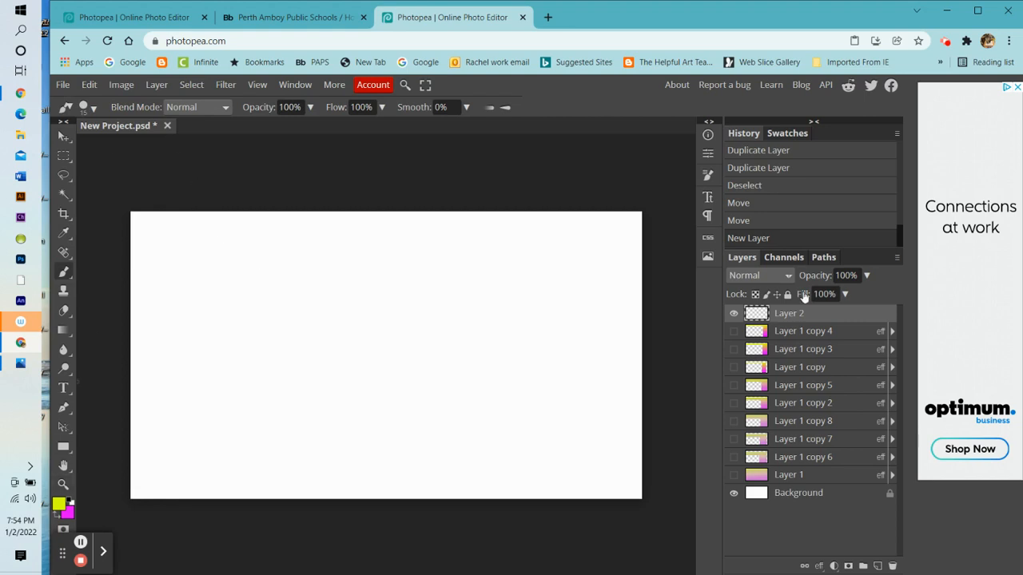
{"action": "key", "text": "d"}
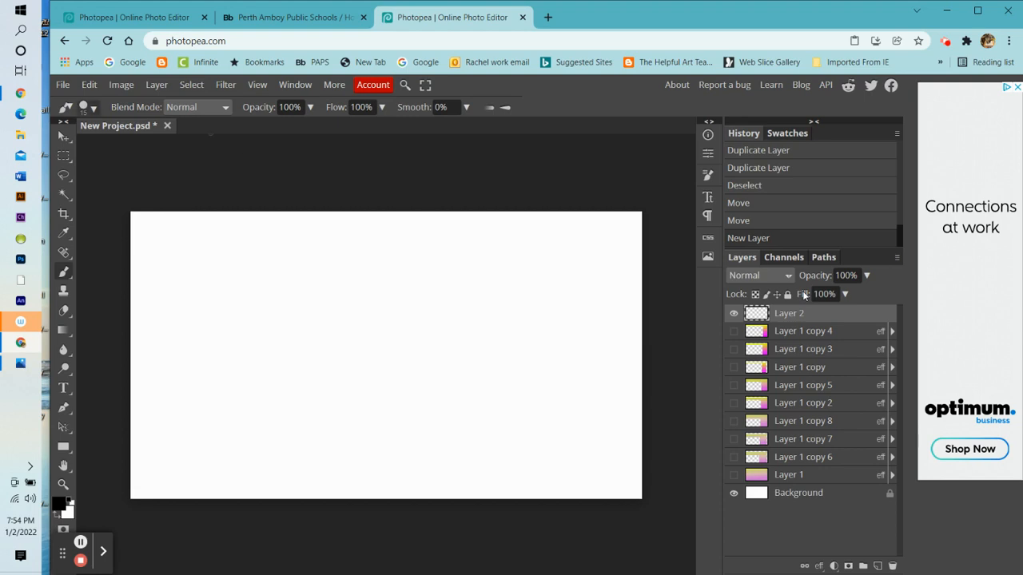
{"action": "left_click", "coordinate": [84, 107]}
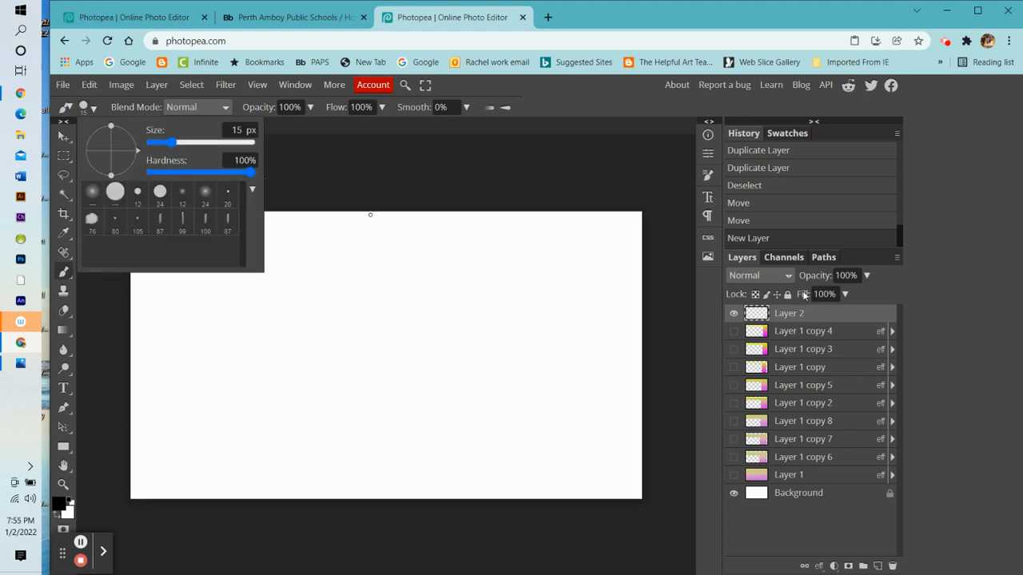
{"action": "left_click", "coordinate": [378, 177]}
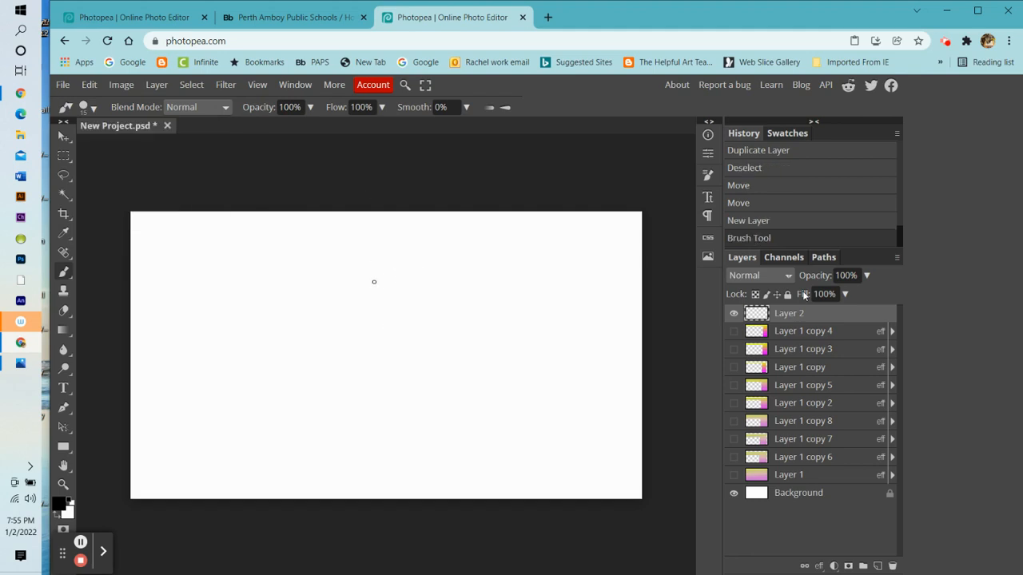
{"action": "mouse_move", "coordinate": [374, 282]}
{"action": "left_mouse_down"}
{"action": "mouse_move", "coordinate": [375, 292]}
{"action": "mouse_move", "coordinate": [382, 285]}
{"action": "left_mouse_up"}
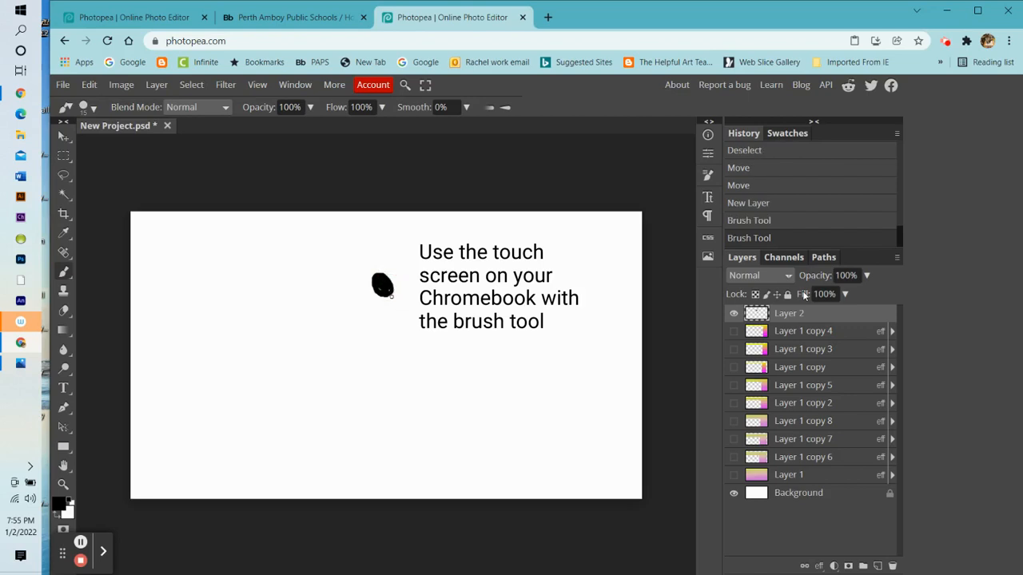
{"action": "left_click_drag", "start_coordinate": [379, 322], "coordinate": [419, 301]}
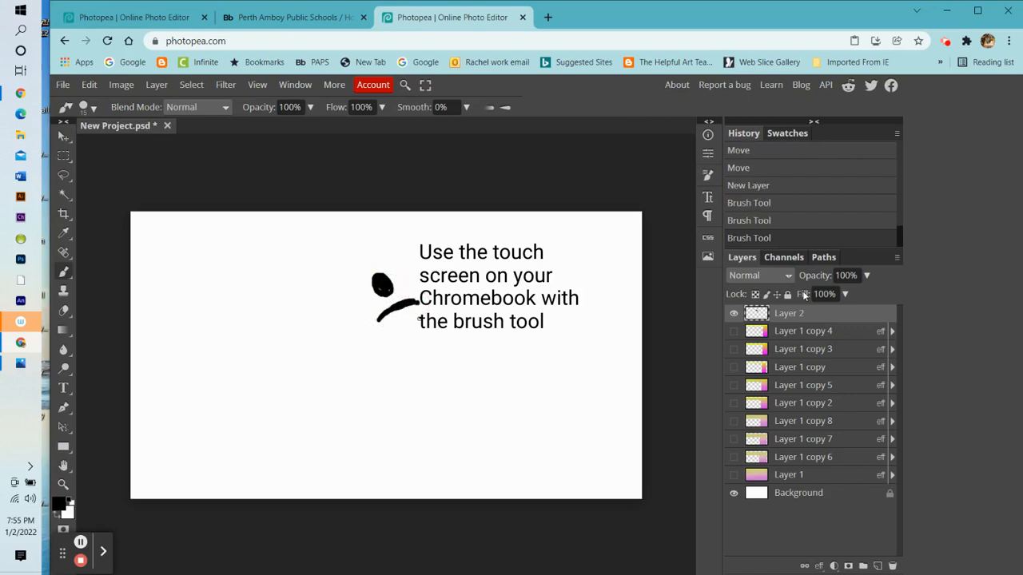
{"action": "left_click_drag", "start_coordinate": [448, 338], "coordinate": [430, 361]}
{"action": "mouse_move", "coordinate": [387, 293]}
{"action": "left_mouse_down"}
{"action": "mouse_move", "coordinate": [393, 306]}
{"action": "mouse_move", "coordinate": [380, 319]}
{"action": "mouse_move", "coordinate": [449, 337]}
{"action": "mouse_move", "coordinate": [410, 306]}
{"action": "mouse_move", "coordinate": [413, 344]}
{"action": "mouse_move", "coordinate": [429, 365]}
{"action": "left_mouse_up"}
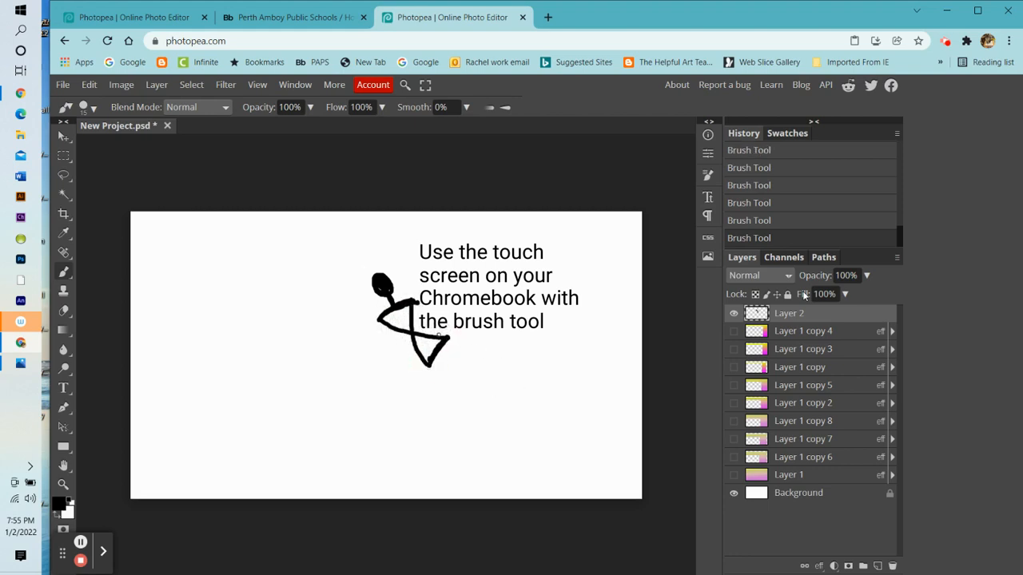
{"action": "left_click", "coordinate": [438, 335]}
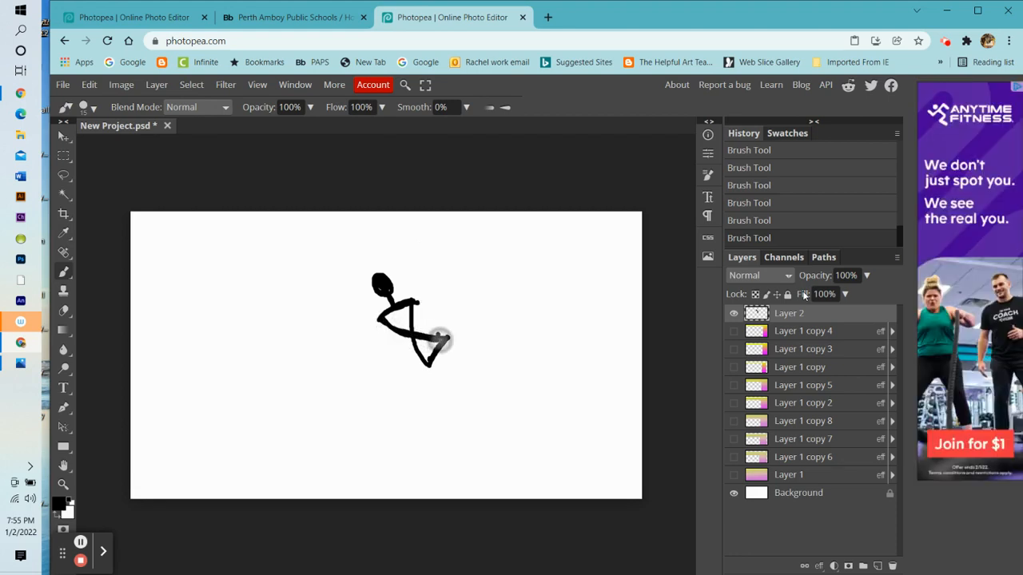
Brush two bent legs with feet from the figure's hips and two bent arms from its shoulders
{"action": "mouse_move", "coordinate": [445, 338]}
{"action": "left_mouse_down"}
{"action": "mouse_move", "coordinate": [492, 348]}
{"action": "mouse_move", "coordinate": [492, 391]}
{"action": "mouse_move", "coordinate": [503, 394]}
{"action": "left_mouse_up"}
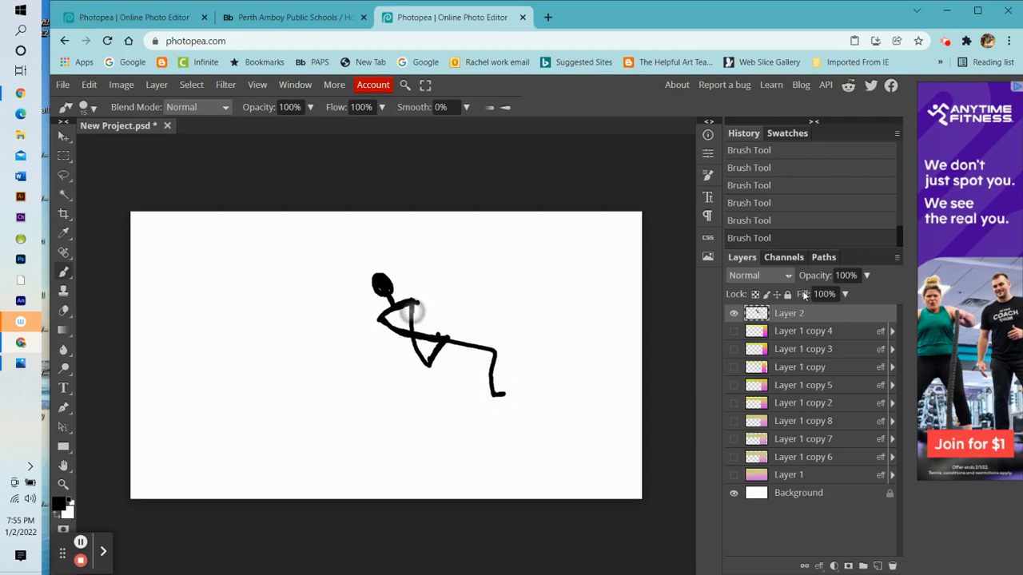
{"action": "mouse_move", "coordinate": [421, 351]}
{"action": "left_mouse_down"}
{"action": "mouse_move", "coordinate": [450, 395]}
{"action": "mouse_move", "coordinate": [433, 435]}
{"action": "mouse_move", "coordinate": [449, 437]}
{"action": "left_mouse_up"}
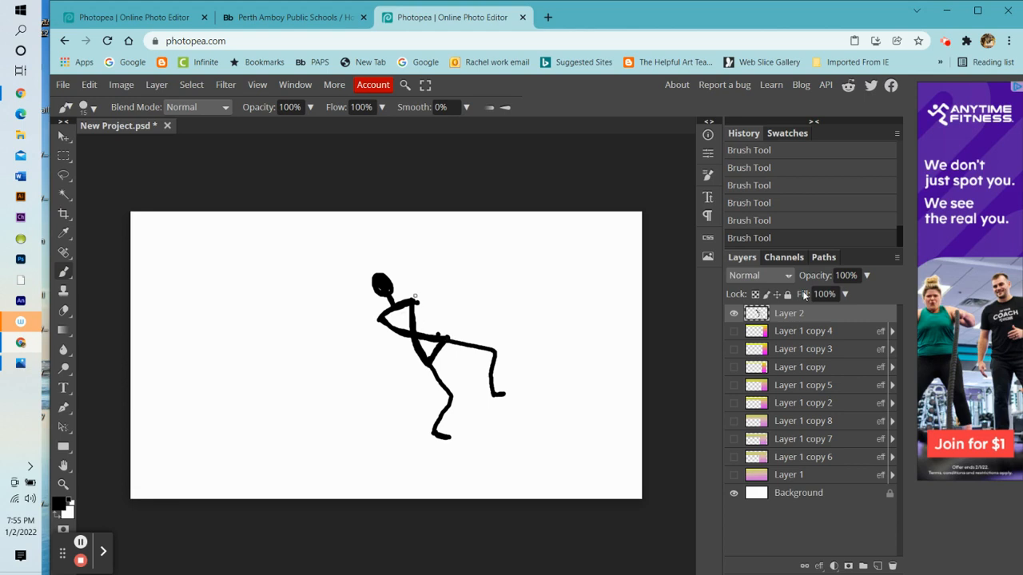
{"action": "mouse_move", "coordinate": [411, 302]}
{"action": "left_mouse_down"}
{"action": "mouse_move", "coordinate": [446, 309]}
{"action": "mouse_move", "coordinate": [452, 273]}
{"action": "left_mouse_up"}
{"action": "mouse_move", "coordinate": [392, 306]}
{"action": "left_mouse_down"}
{"action": "mouse_move", "coordinate": [377, 319]}
{"action": "mouse_move", "coordinate": [377, 360]}
{"action": "mouse_move", "coordinate": [359, 357]}
{"action": "mouse_move", "coordinate": [349, 331]}
{"action": "left_mouse_up"}
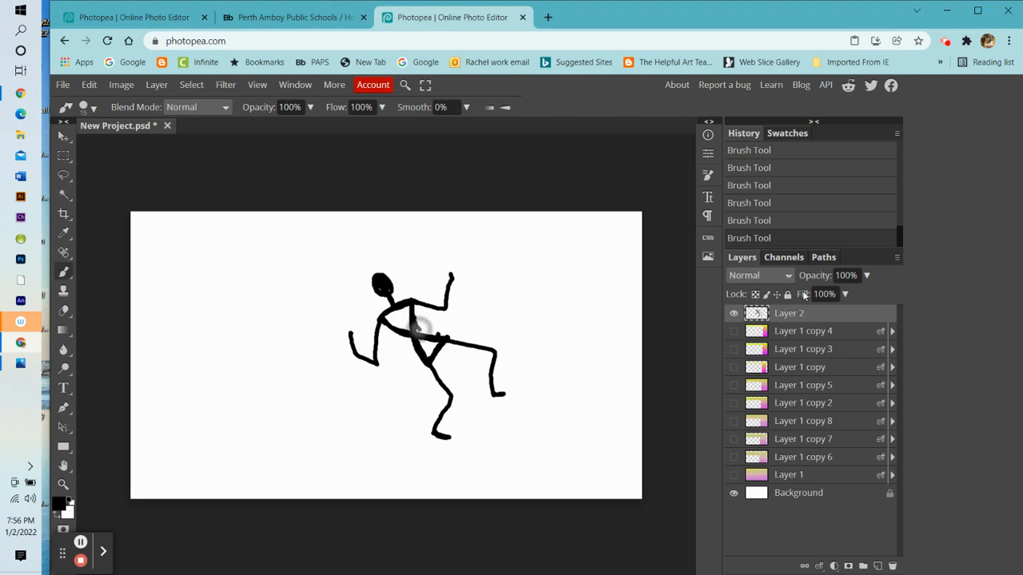
Brush outlines along the figure's waist, arms and legs to give the single-line body and limbs thickness
{"action": "left_click", "coordinate": [417, 318]}
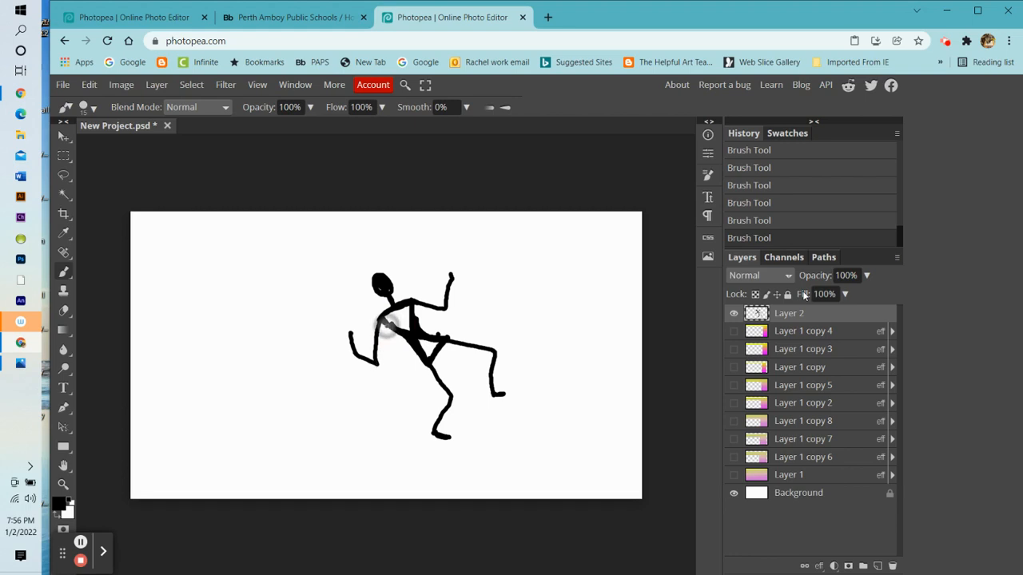
{"action": "left_click_drag", "start_coordinate": [387, 325], "coordinate": [378, 362]}
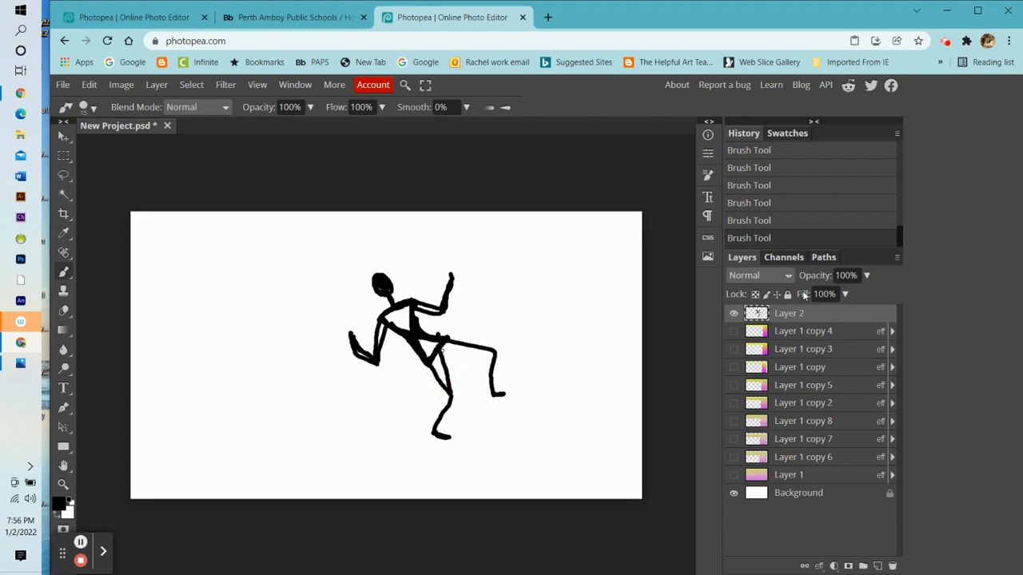
{"action": "mouse_move", "coordinate": [442, 348]}
{"action": "left_mouse_down"}
{"action": "mouse_move", "coordinate": [494, 355]}
{"action": "mouse_move", "coordinate": [484, 362]}
{"action": "mouse_move", "coordinate": [491, 390]}
{"action": "mouse_move", "coordinate": [431, 421]}
{"action": "left_mouse_up"}
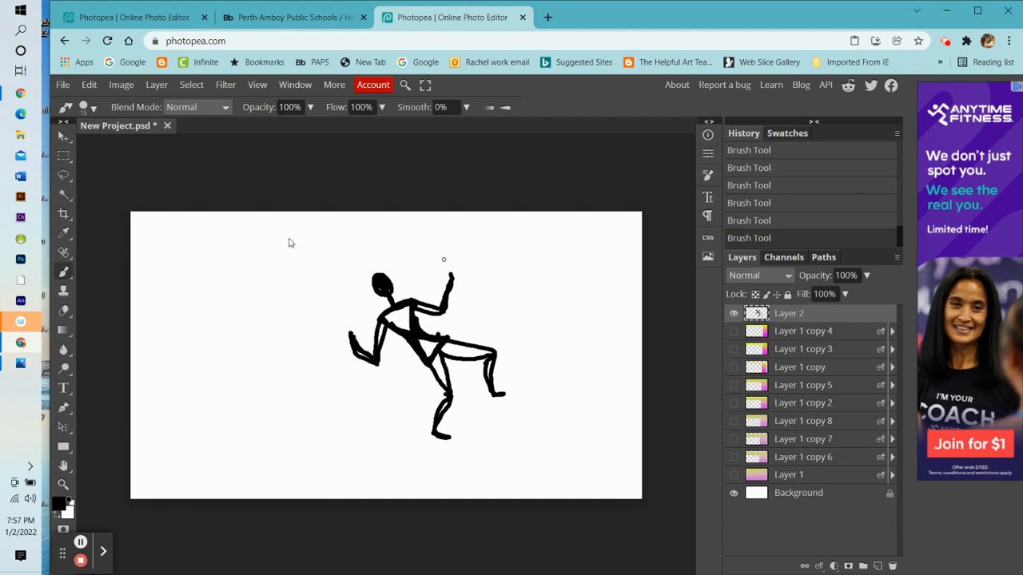
Fill the enclosed gaps in the figure's chest, hips, thighs and lower legs with black using the Paint Bucket
{"action": "left_click", "coordinate": [63, 330]}
{"action": "left_click", "coordinate": [108, 352]}
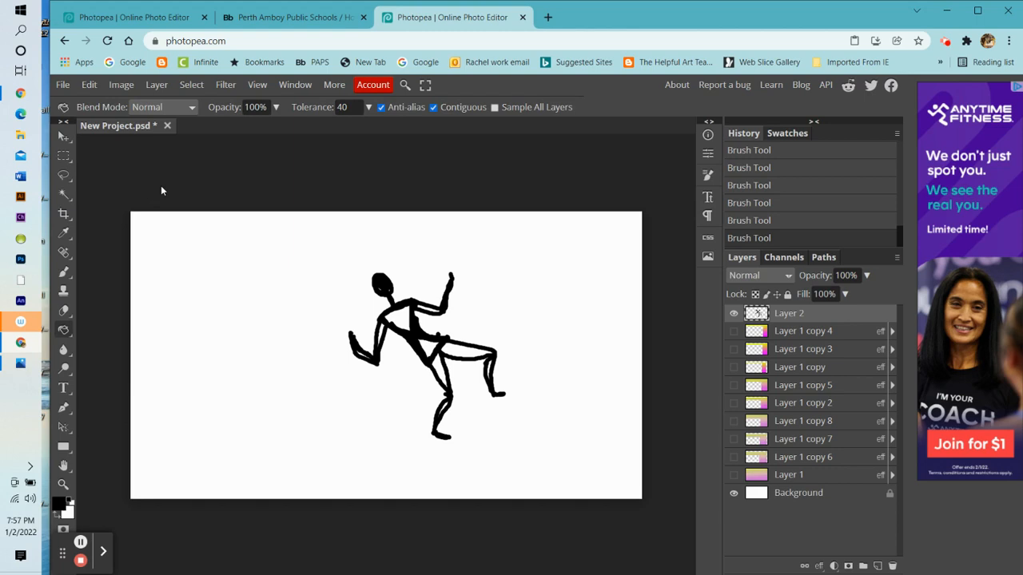
{"action": "left_click", "coordinate": [402, 317]}
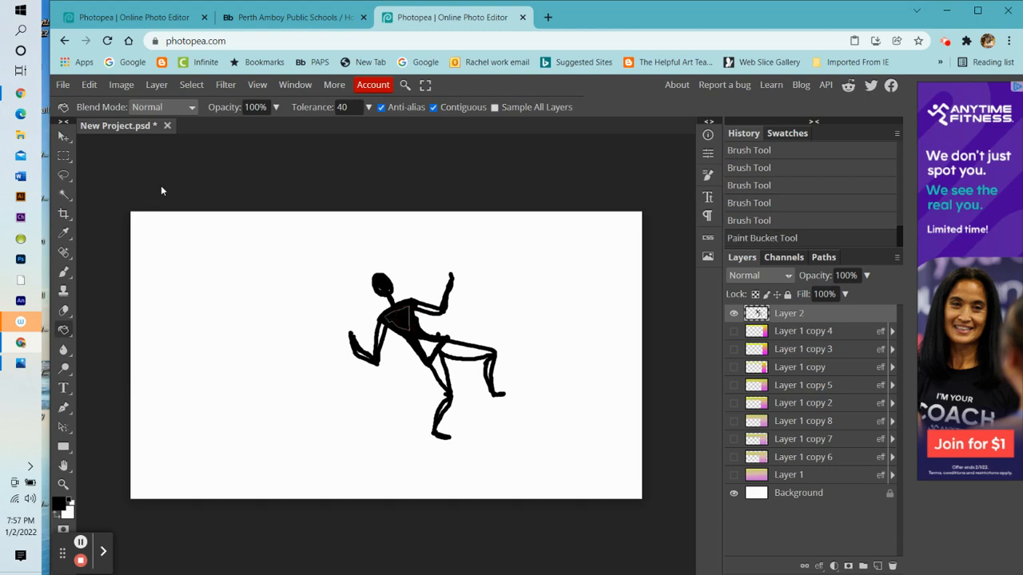
{"action": "left_click", "coordinate": [429, 344]}
{"action": "left_click", "coordinate": [468, 352]}
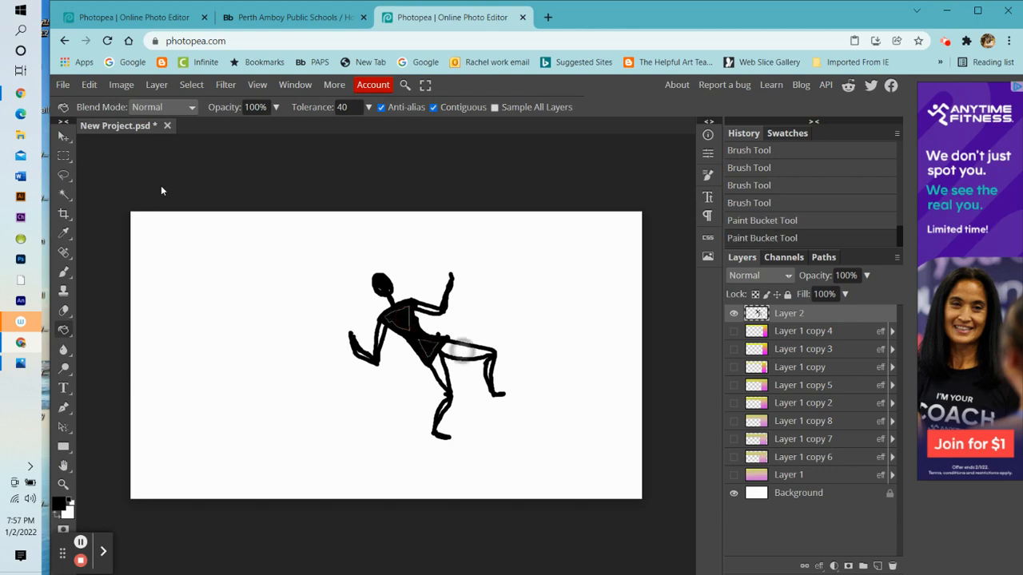
{"action": "left_click", "coordinate": [439, 366]}
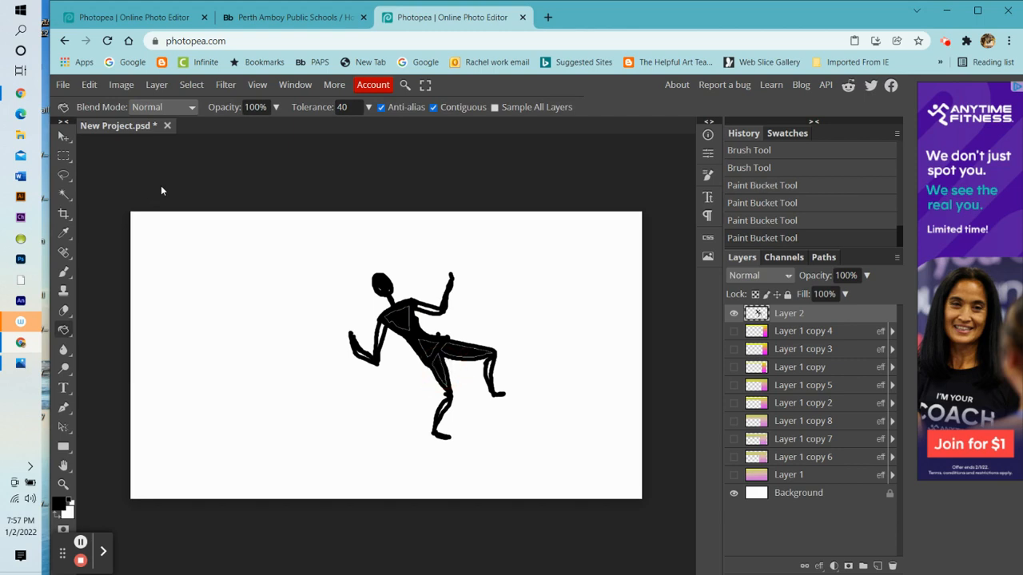
{"action": "left_click", "coordinate": [444, 405]}
{"action": "left_click", "coordinate": [487, 368]}
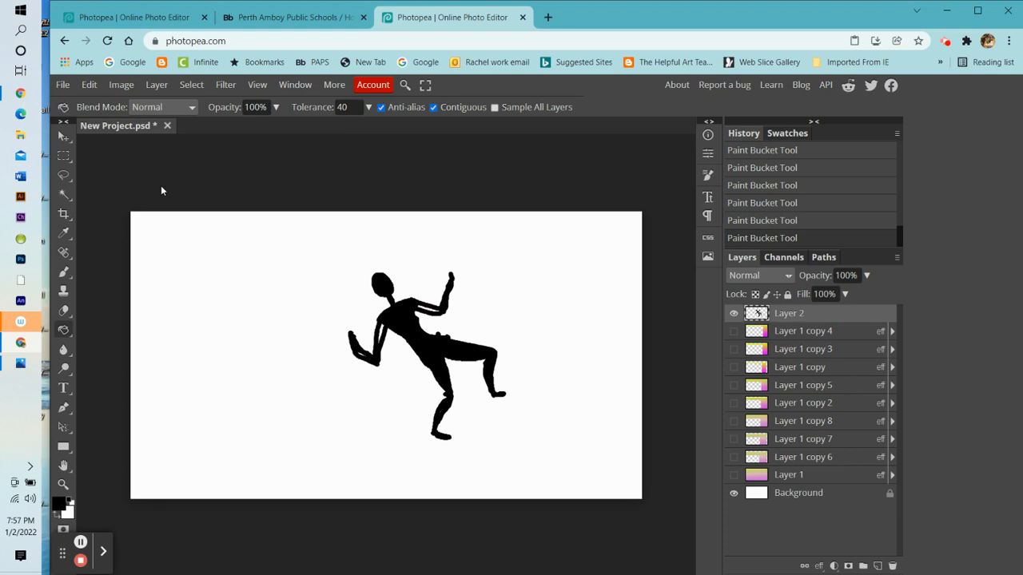
Brush over the remaining white gaps inside both of the figure's arms in black
{"action": "left_click", "coordinate": [63, 272]}
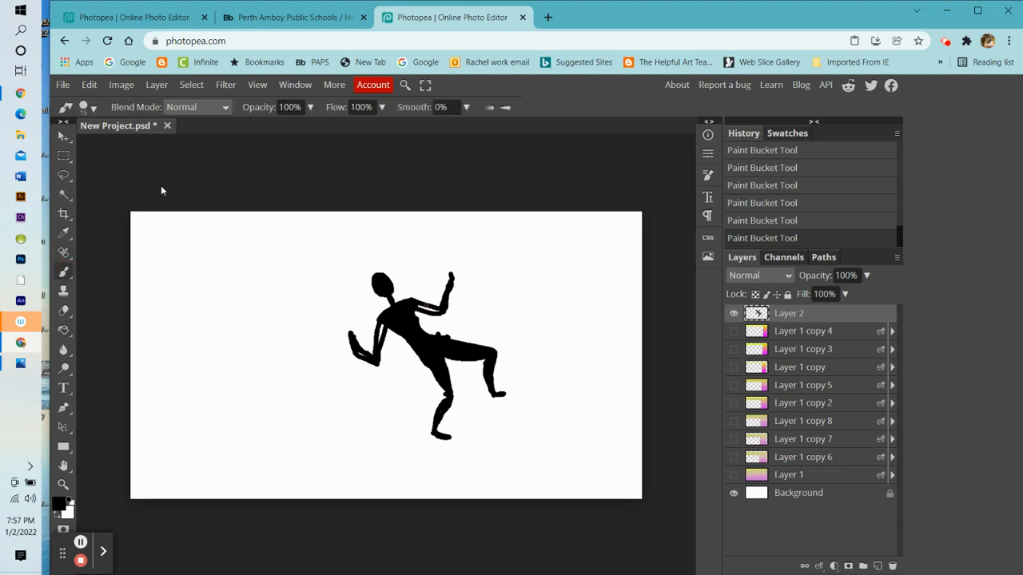
{"action": "left_click_drag", "start_coordinate": [417, 306], "coordinate": [444, 312]}
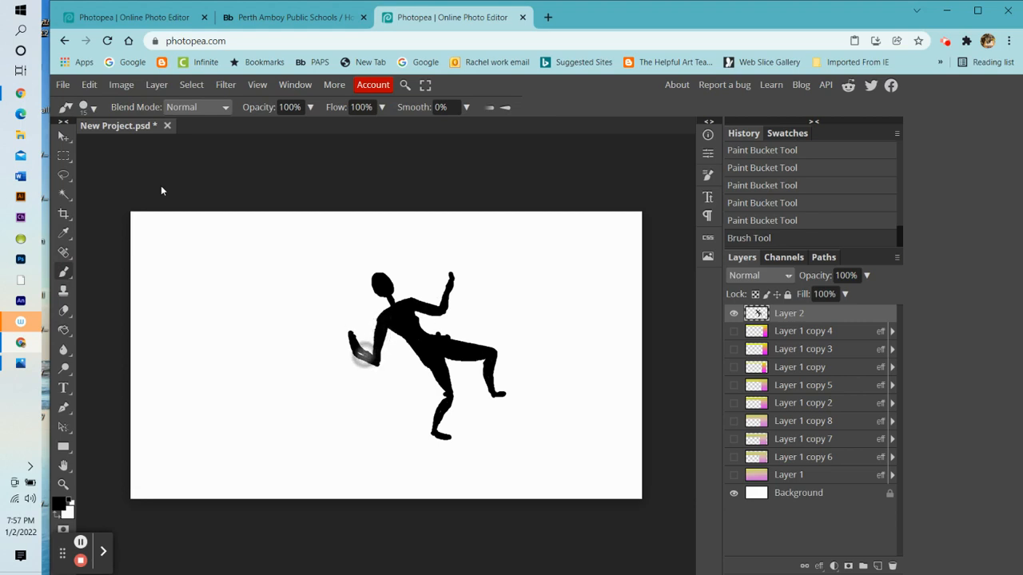
{"action": "left_click_drag", "start_coordinate": [370, 359], "coordinate": [387, 370]}
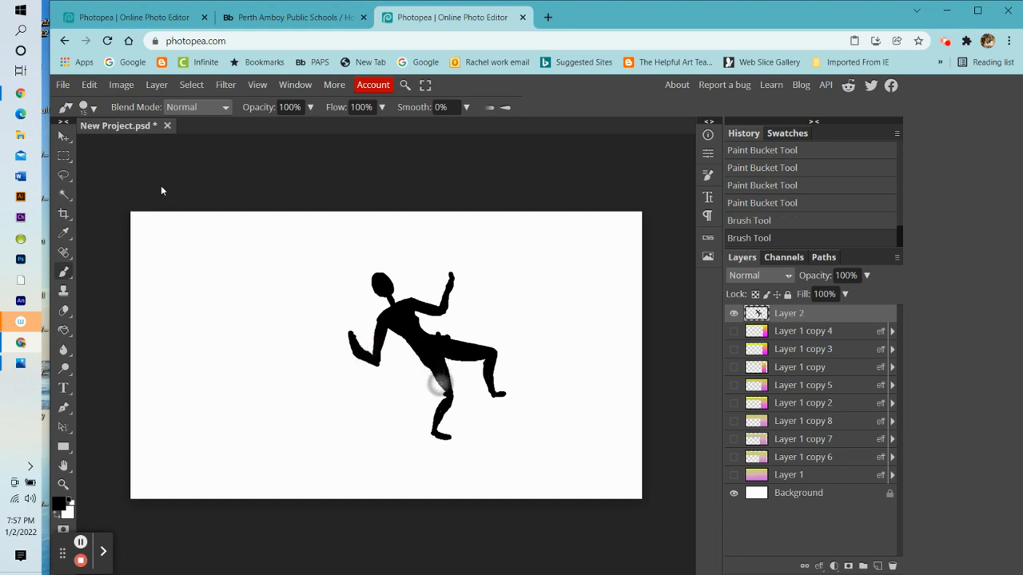
Brush the figure's standing thigh smooth in black and erase the bumps along its hip and waist
{"action": "left_click", "coordinate": [442, 402]}
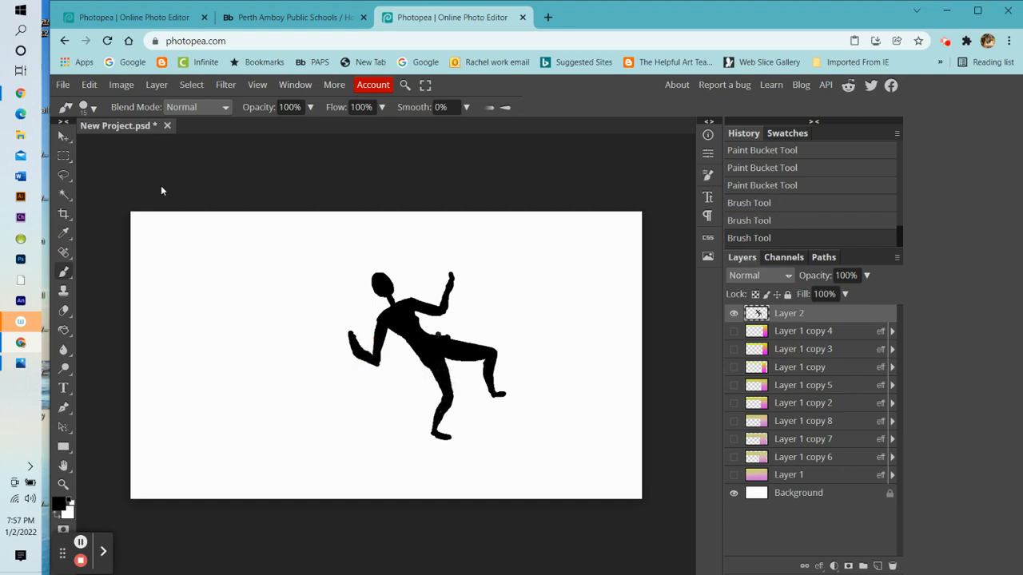
{"action": "left_click", "coordinate": [64, 311]}
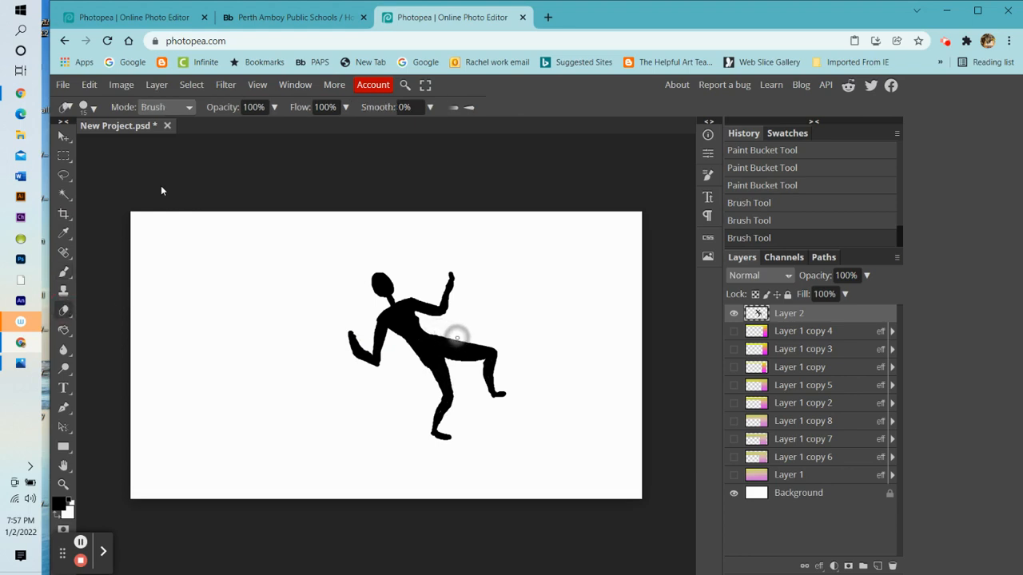
{"action": "left_click_drag", "start_coordinate": [454, 333], "coordinate": [439, 330]}
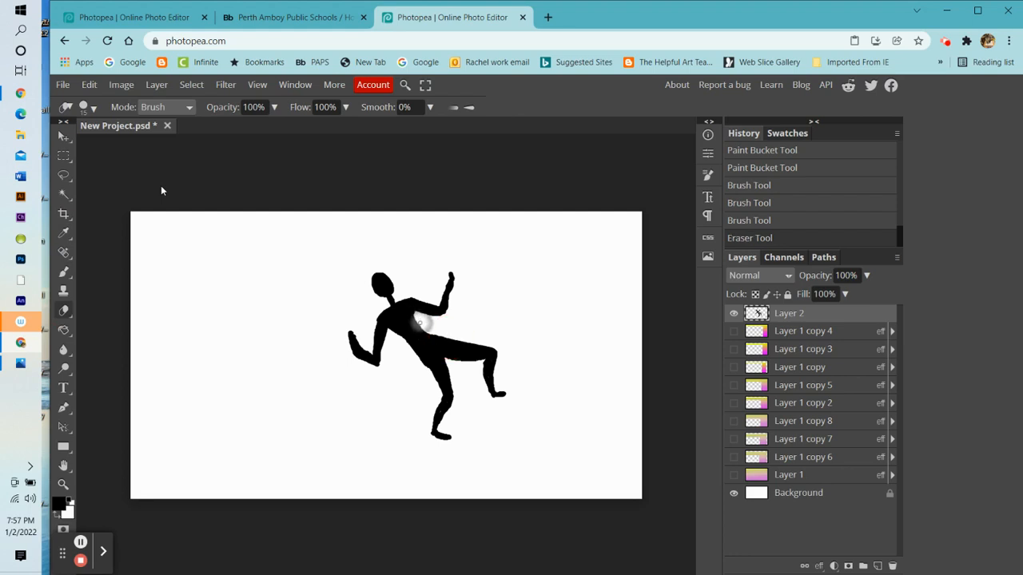
{"action": "left_click", "coordinate": [430, 329]}
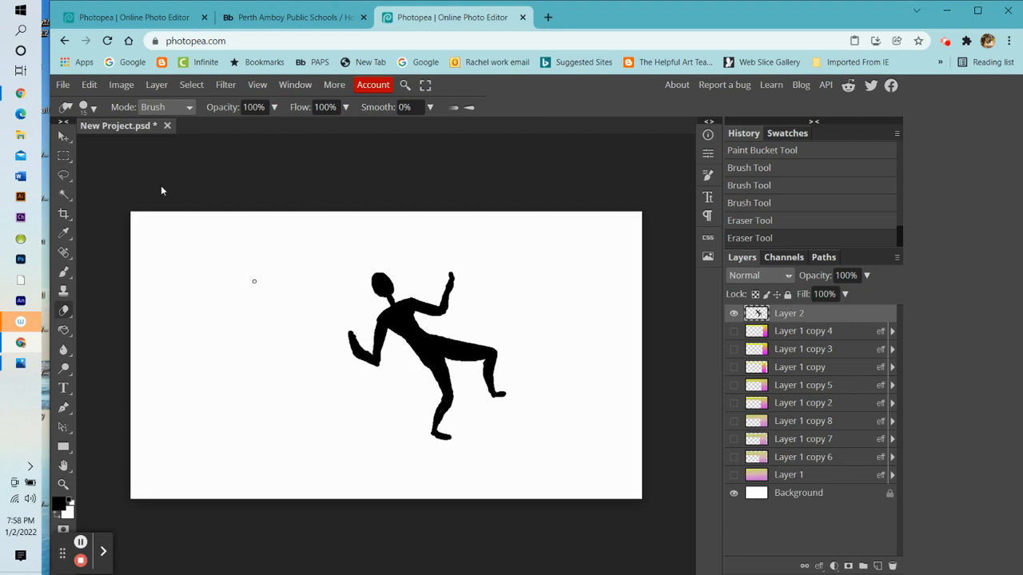
Brush thicker, longer feet in black onto both of the figure's legs
{"action": "key", "text": "b"}
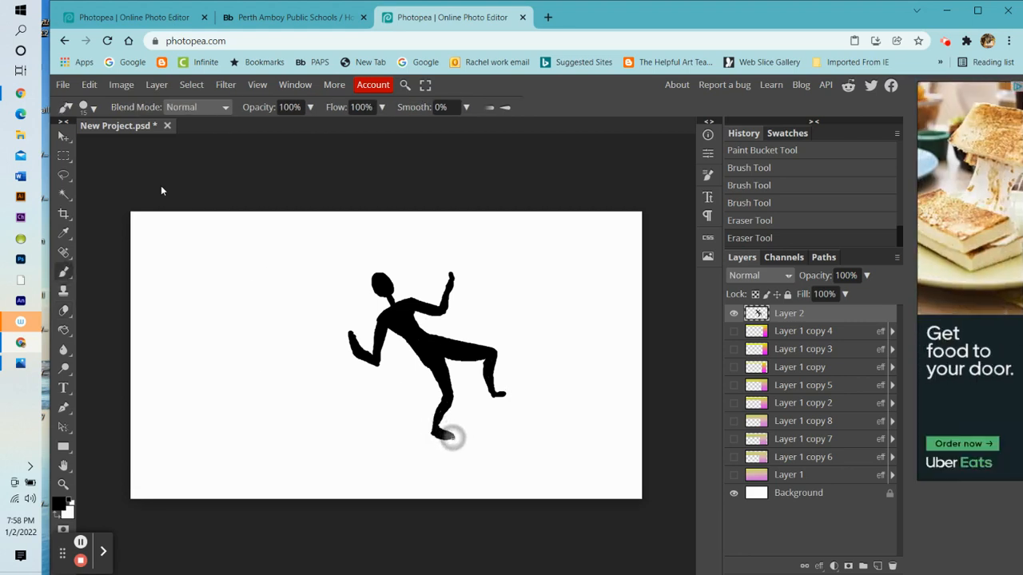
{"action": "left_click", "coordinate": [451, 436]}
{"action": "mouse_move", "coordinate": [494, 386]}
{"action": "left_mouse_down"}
{"action": "mouse_move", "coordinate": [512, 391]}
{"action": "mouse_move", "coordinate": [498, 392]}
{"action": "left_mouse_up"}
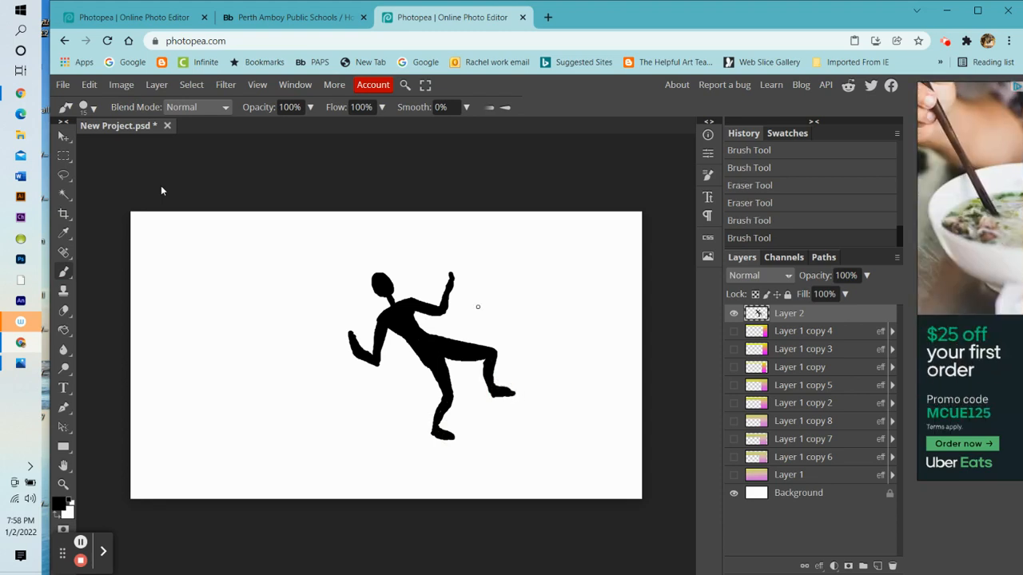
Brush spread fingers onto both of the figure's hands and fill out its neck, jaw and chest in black
{"action": "mouse_move", "coordinate": [451, 276]}
{"action": "left_mouse_down"}
{"action": "mouse_move", "coordinate": [466, 278]}
{"action": "mouse_move", "coordinate": [450, 294]}
{"action": "left_mouse_up"}
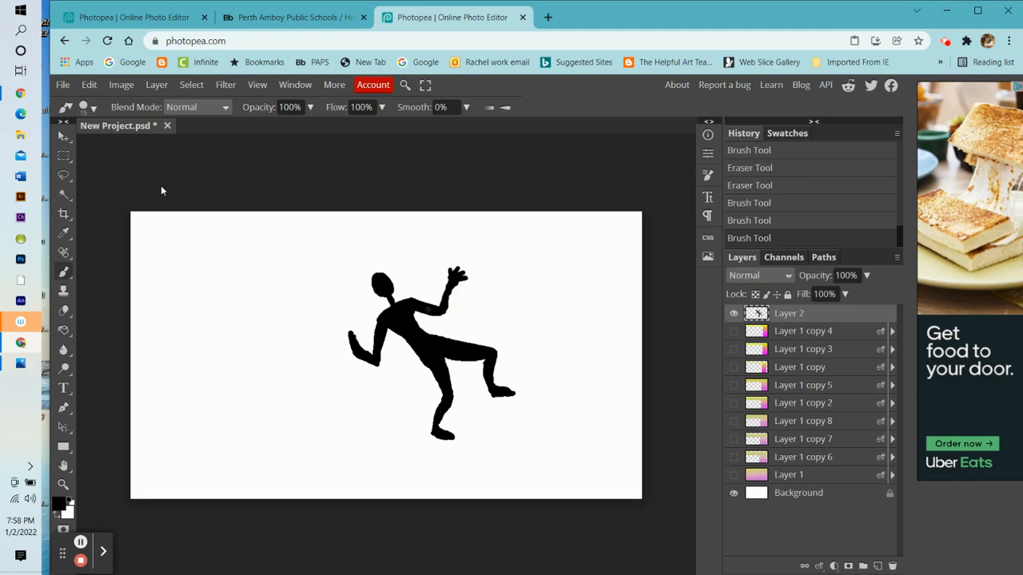
{"action": "mouse_move", "coordinate": [343, 342]}
{"action": "left_mouse_down"}
{"action": "mouse_move", "coordinate": [350, 328]}
{"action": "mouse_move", "coordinate": [358, 336]}
{"action": "left_mouse_up"}
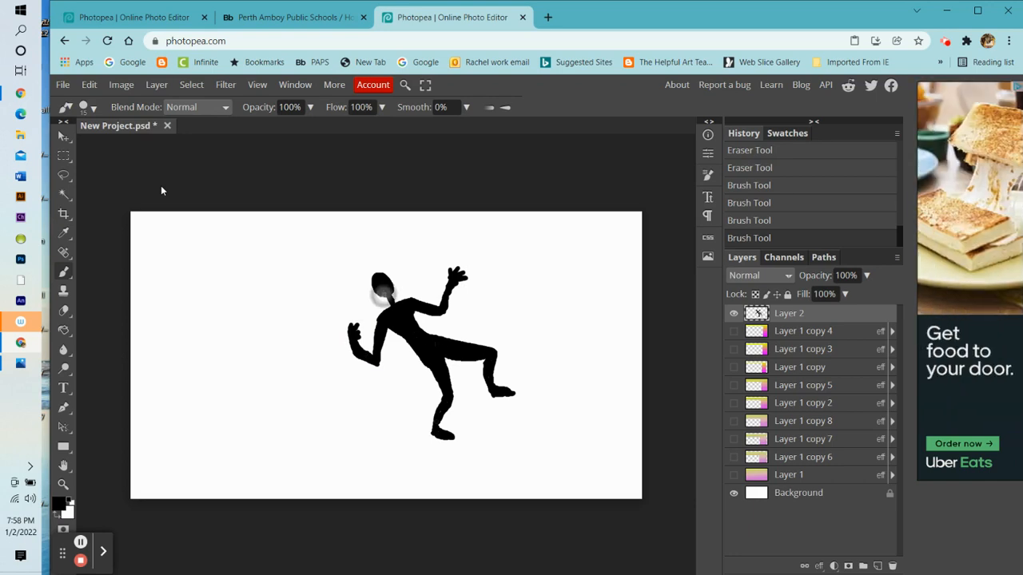
{"action": "mouse_move", "coordinate": [381, 294]}
{"action": "left_mouse_down"}
{"action": "mouse_move", "coordinate": [397, 300]}
{"action": "mouse_move", "coordinate": [380, 277]}
{"action": "mouse_move", "coordinate": [382, 298]}
{"action": "mouse_move", "coordinate": [375, 277]}
{"action": "mouse_move", "coordinate": [379, 286]}
{"action": "left_mouse_up"}
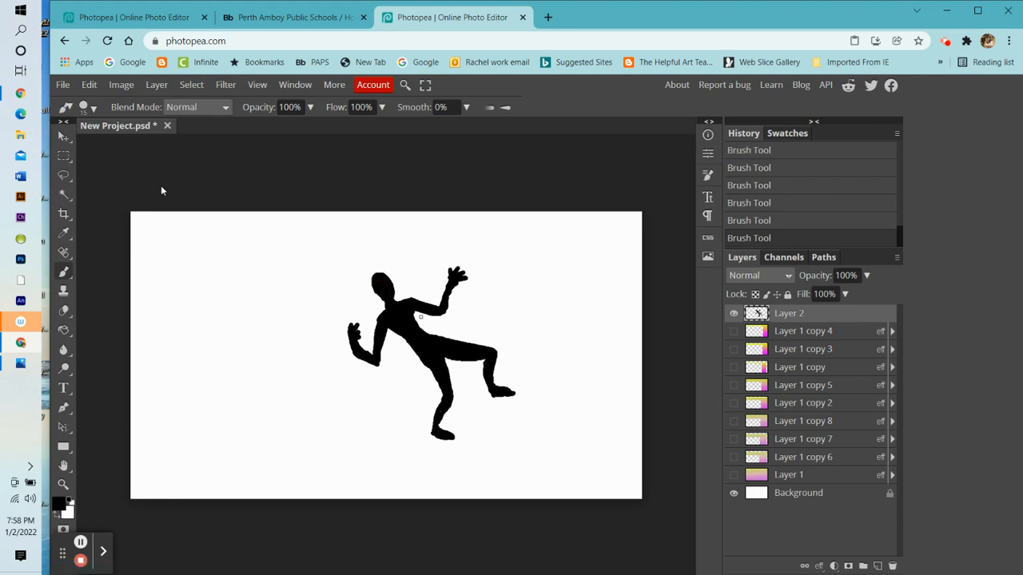
{"action": "left_click_drag", "start_coordinate": [417, 317], "coordinate": [445, 340]}
Apply a Perspective transform to the figure on Layer 2, shrinking the head side and flaring the feet side
{"action": "left_click", "coordinate": [89, 85]}
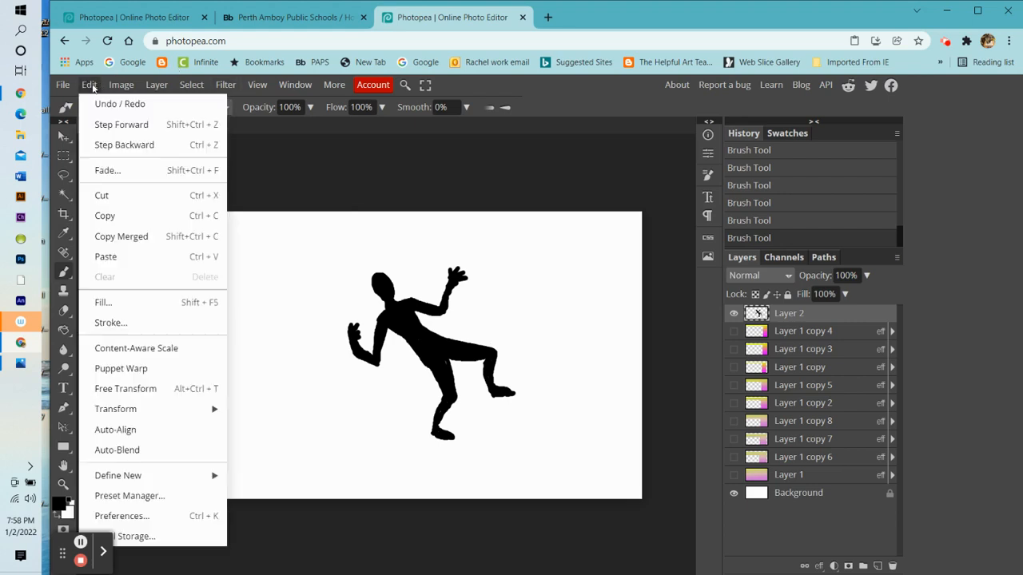
{"action": "mouse_move", "coordinate": [134, 412]}
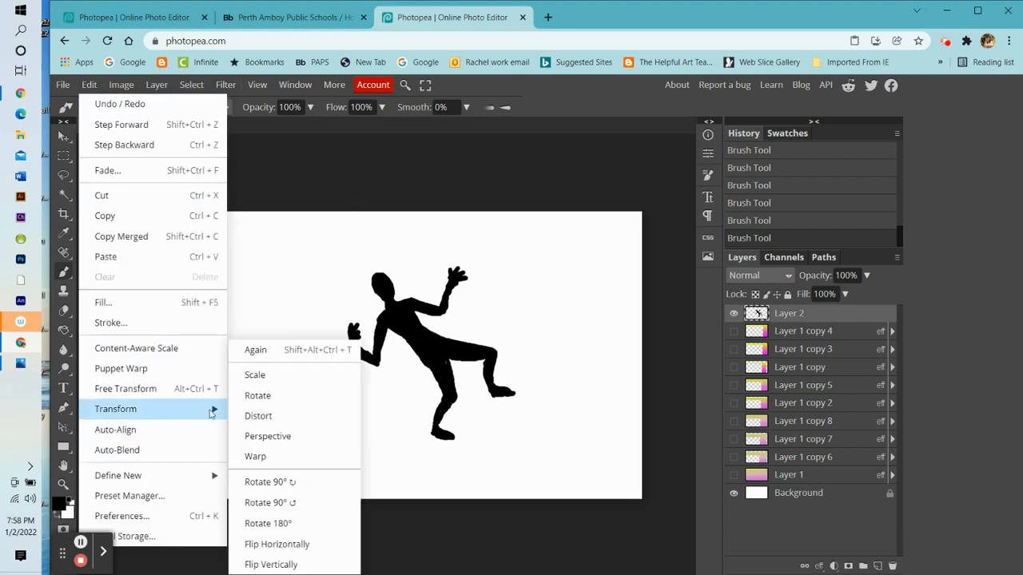
{"action": "left_click", "coordinate": [272, 441]}
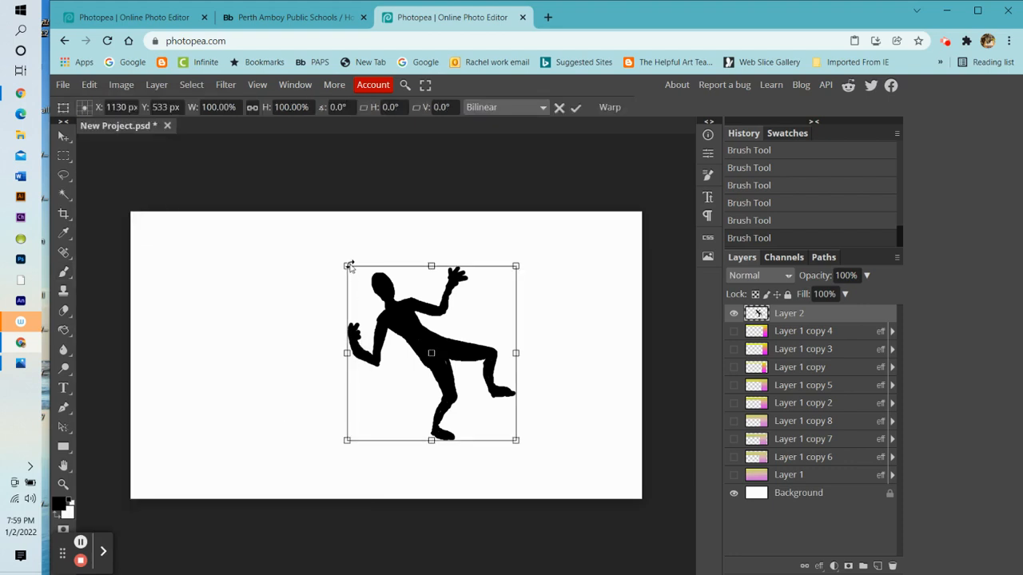
{"action": "left_click_drag", "start_coordinate": [348, 267], "coordinate": [338, 310]}
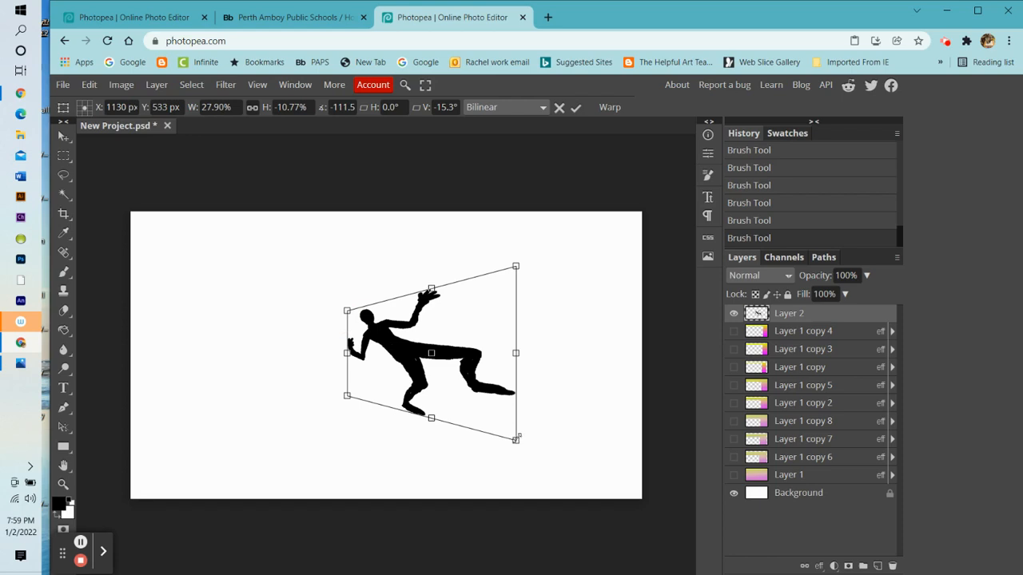
{"action": "left_click_drag", "start_coordinate": [518, 437], "coordinate": [525, 445]}
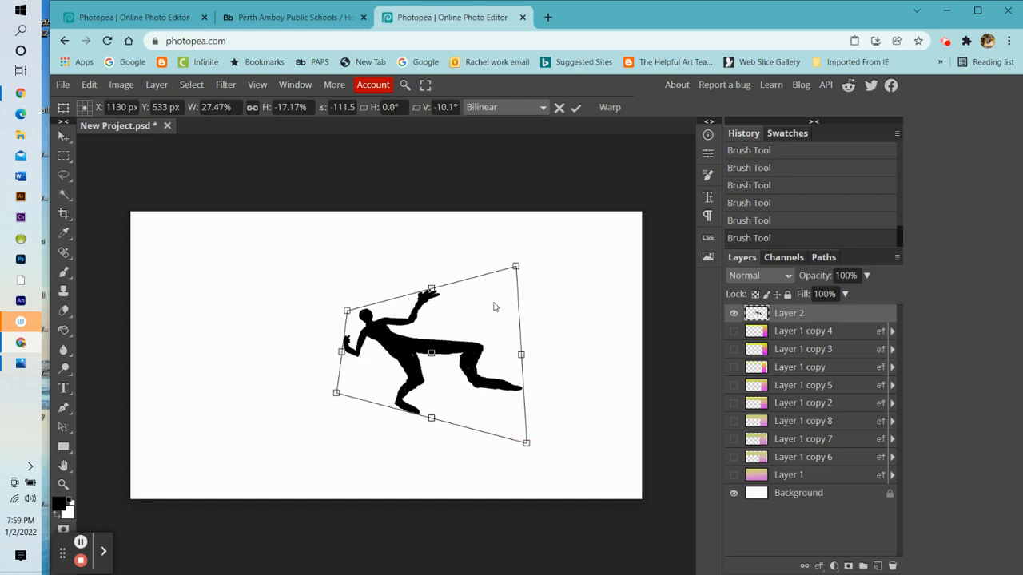
{"action": "left_click", "coordinate": [576, 108]}
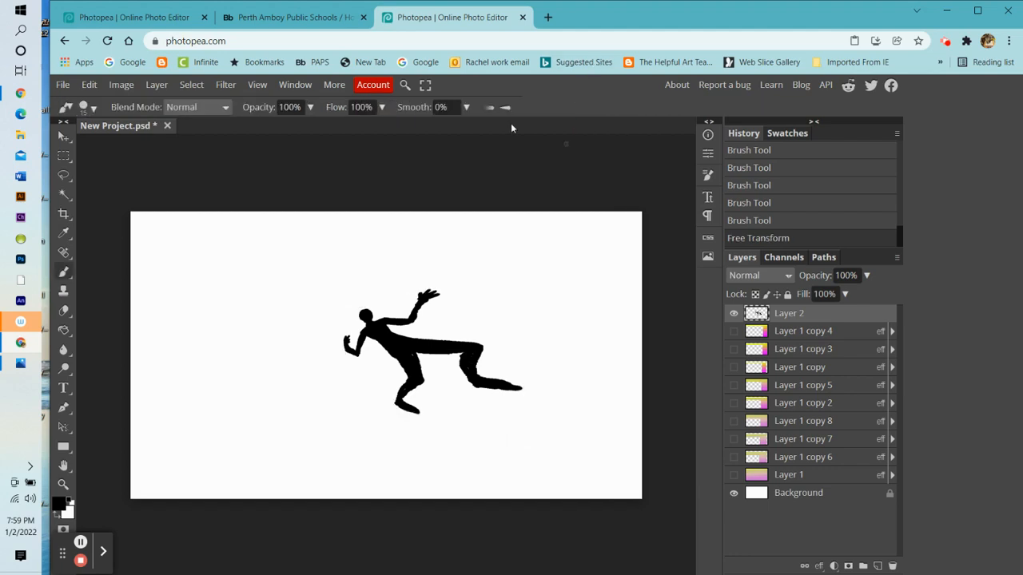
Rotate the figure on Layer 2 by about -50° so that it dives headfirst
{"action": "left_click", "coordinate": [91, 86]}
{"action": "mouse_move", "coordinate": [207, 412]}
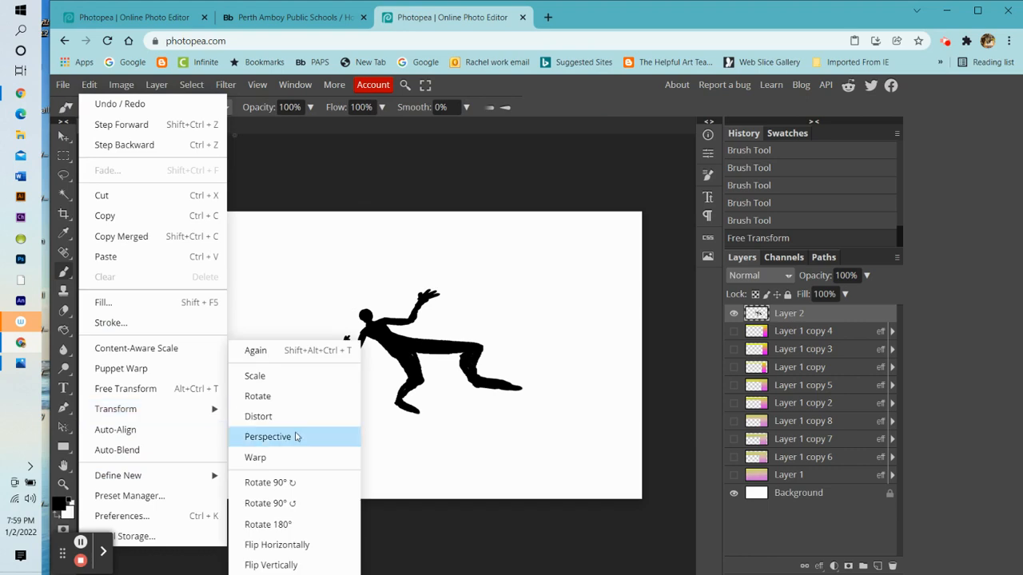
{"action": "left_click", "coordinate": [296, 396]}
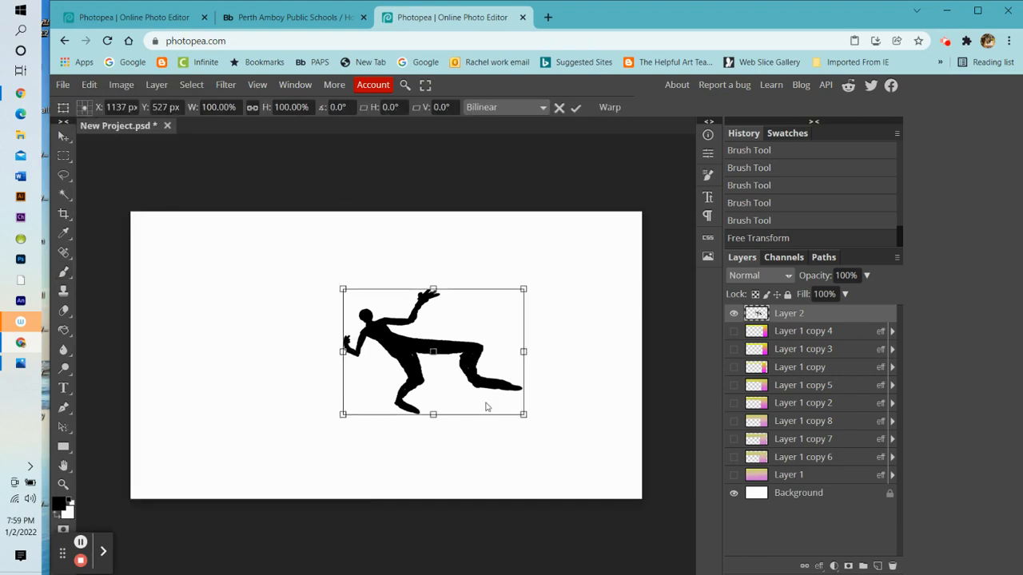
{"action": "left_click_drag", "start_coordinate": [537, 410], "coordinate": [548, 311]}
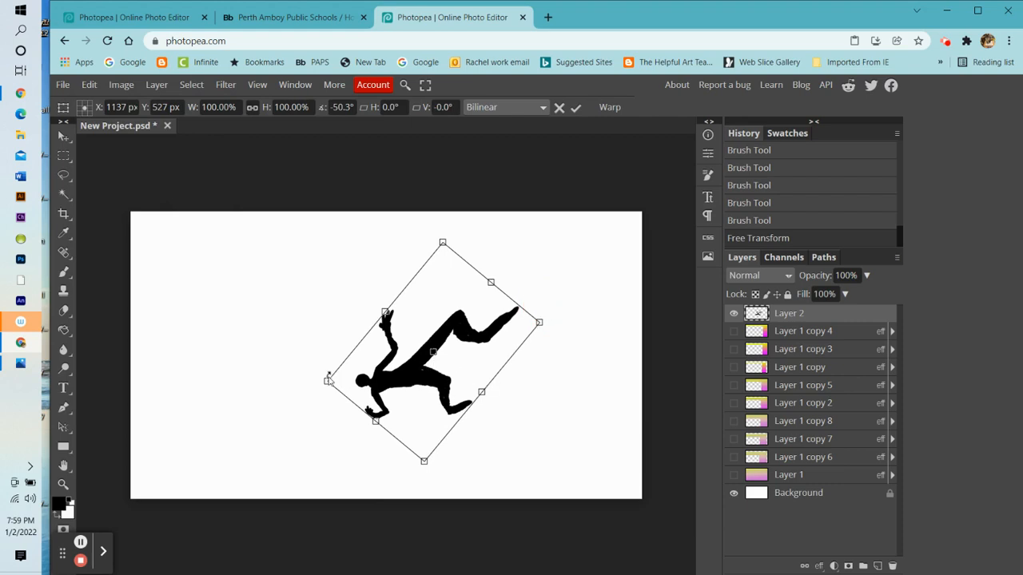
{"action": "left_click", "coordinate": [575, 108]}
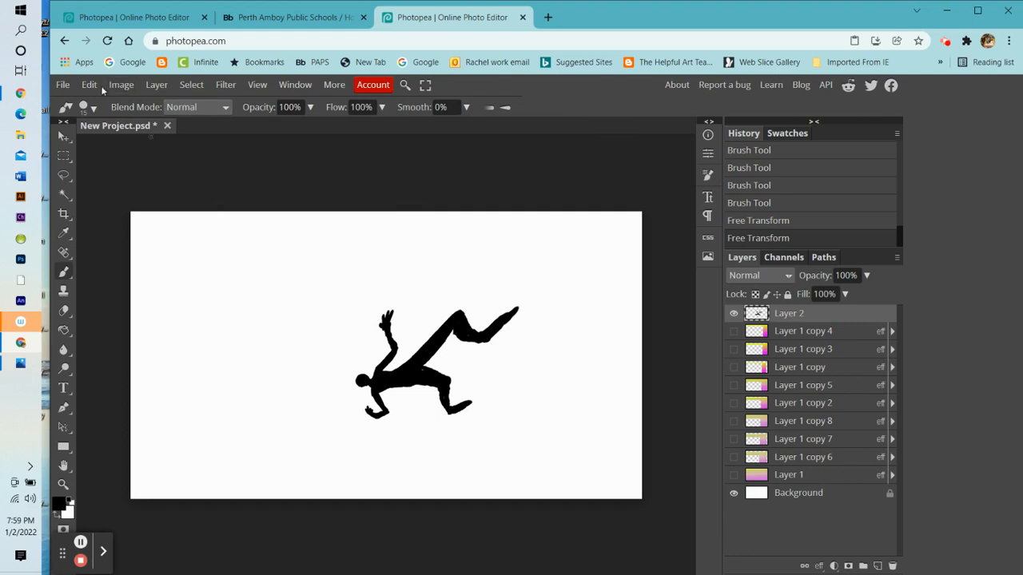
Duplicate Layer 2 and scale the original Layer 2 figure down to about 40% width and 50% height
{"action": "left_click", "coordinate": [157, 85]}
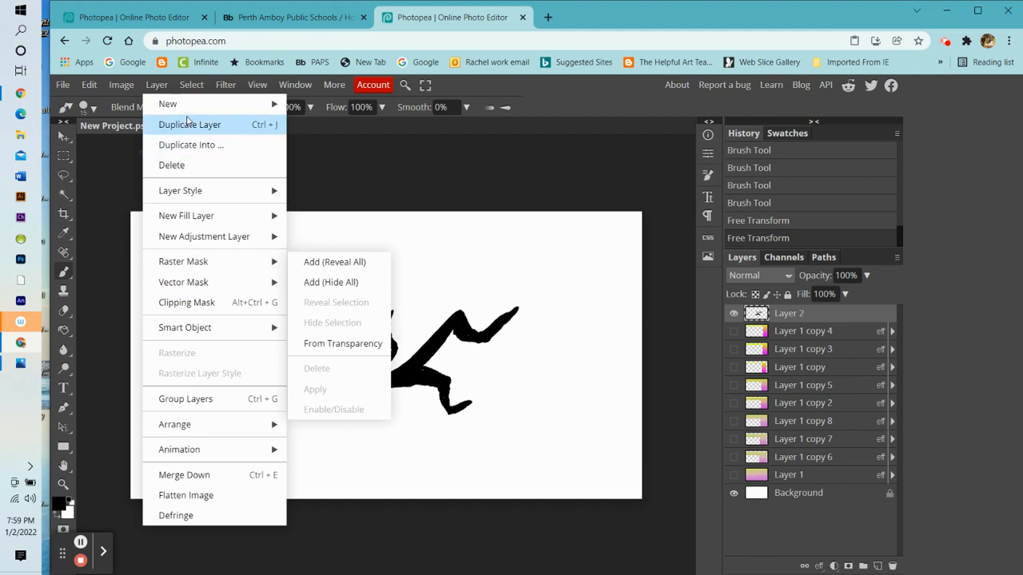
{"action": "left_click", "coordinate": [180, 124]}
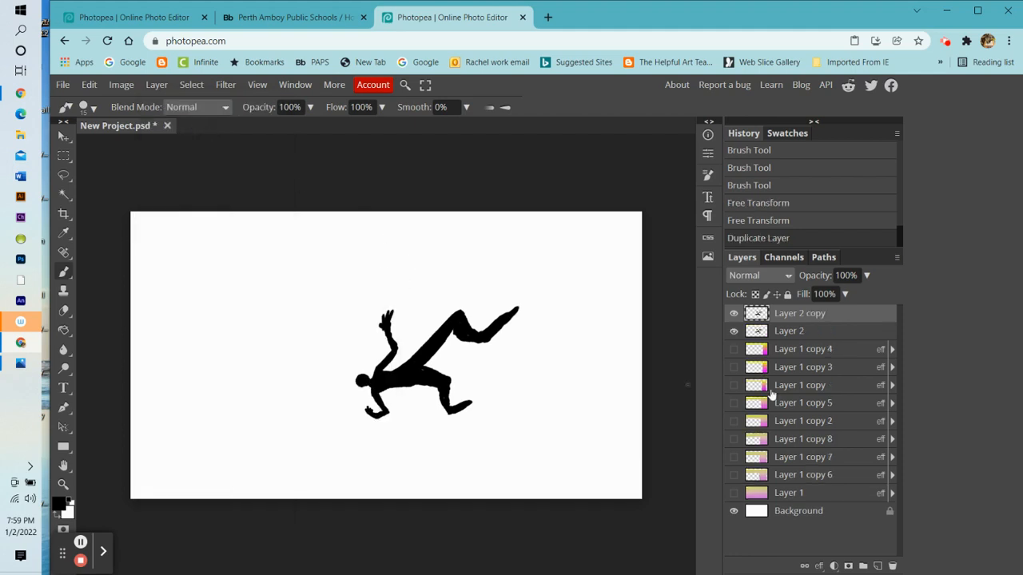
{"action": "left_click", "coordinate": [795, 334]}
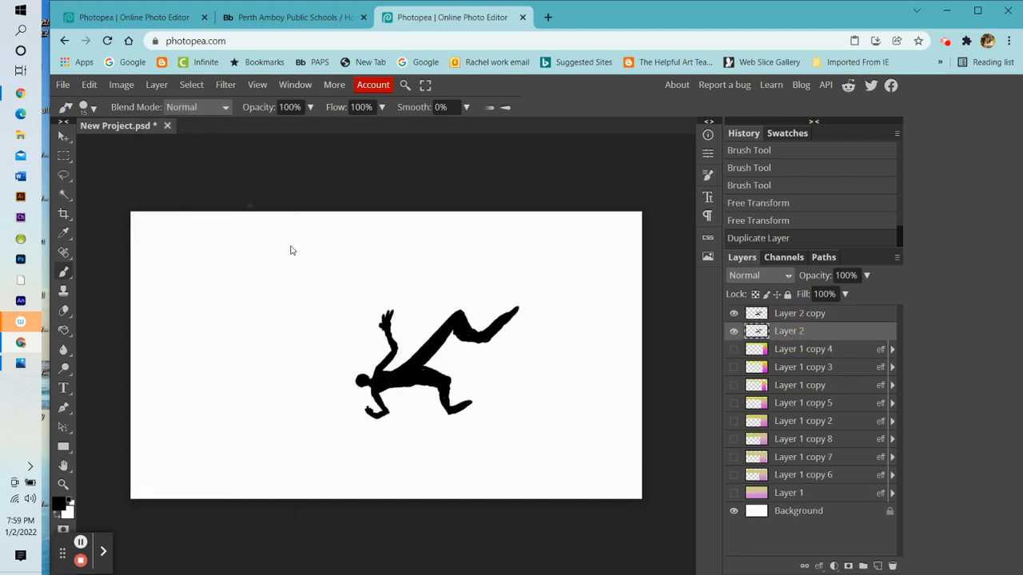
{"action": "left_click", "coordinate": [89, 84]}
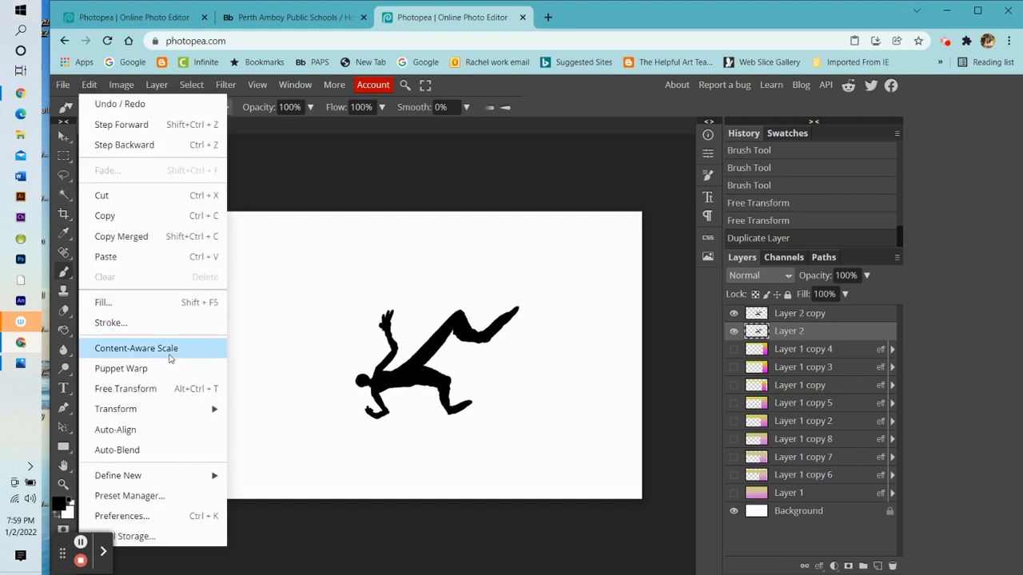
{"action": "mouse_move", "coordinate": [180, 417]}
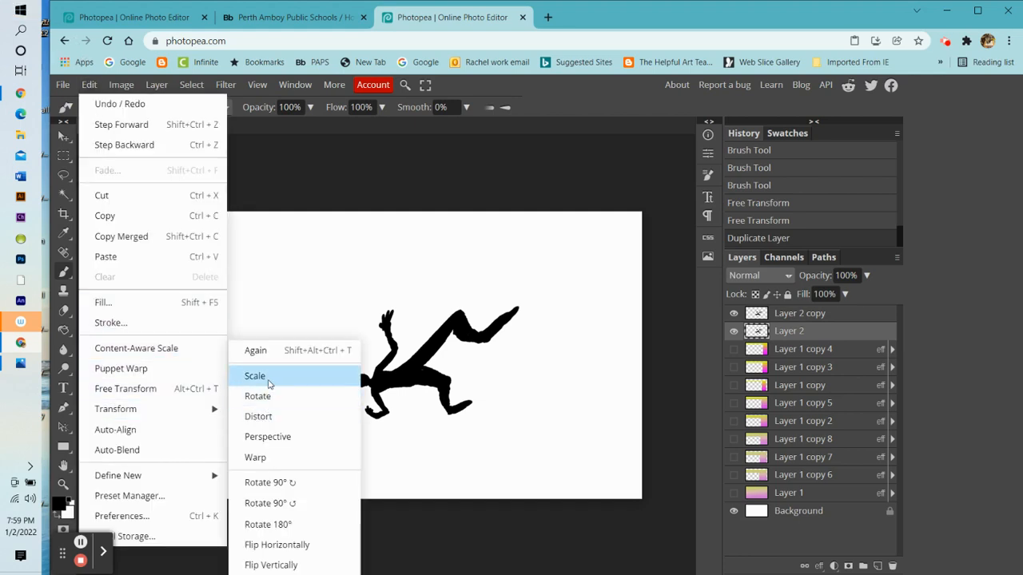
{"action": "left_click", "coordinate": [268, 384]}
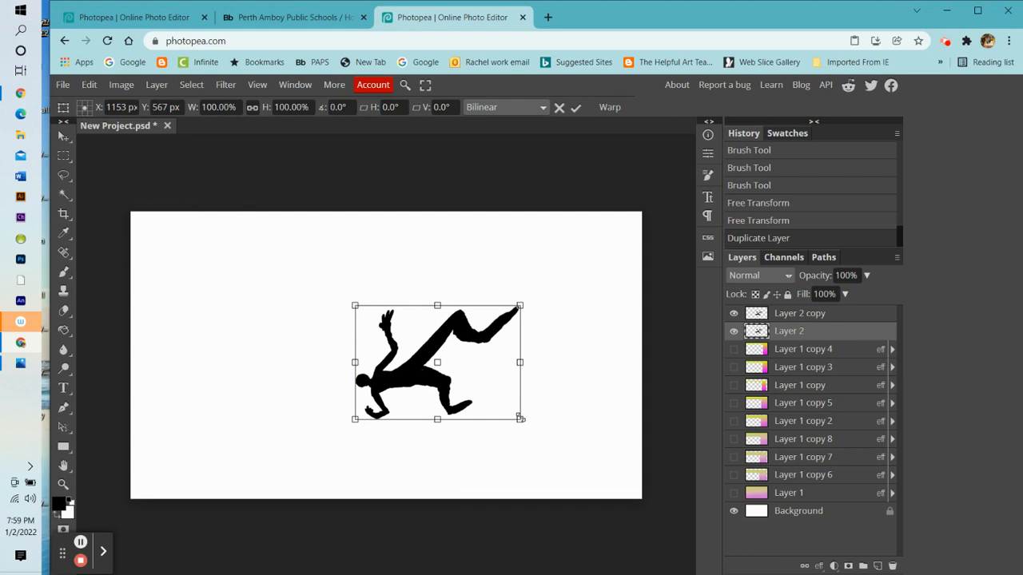
{"action": "left_click_drag", "start_coordinate": [520, 417], "coordinate": [420, 362]}
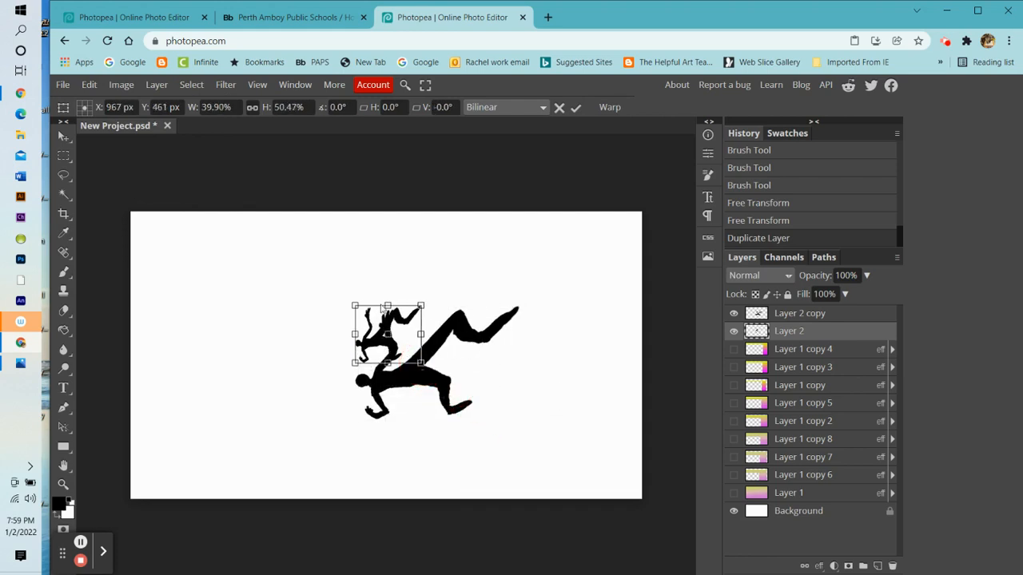
Rotate the small figure by about -157° and move it beside the large figure's head and lower hand
{"action": "left_click", "coordinate": [88, 85]}
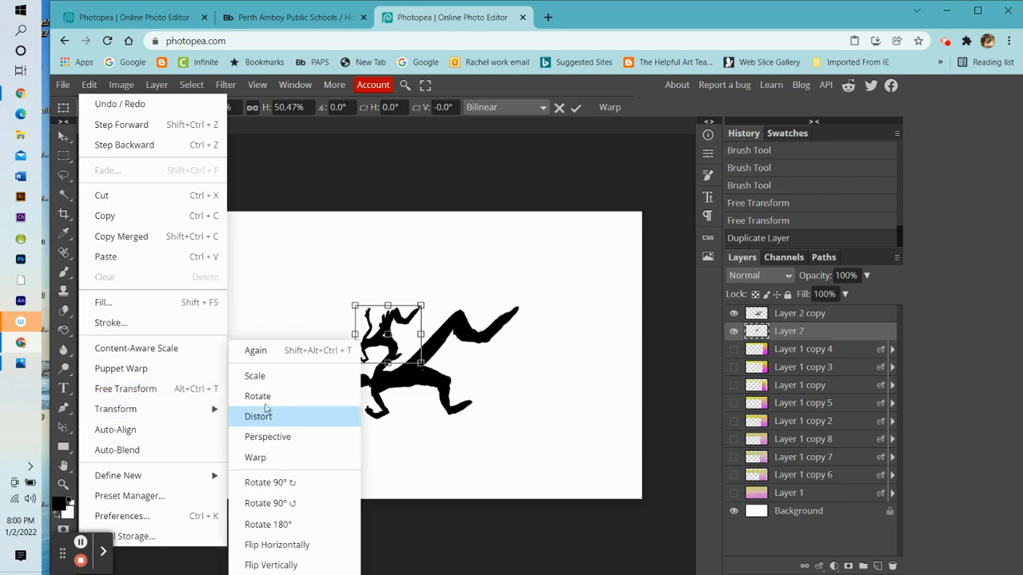
{"action": "left_click", "coordinate": [266, 398]}
{"action": "left_click_drag", "start_coordinate": [424, 364], "coordinate": [398, 282]}
{"action": "left_click_drag", "start_coordinate": [405, 352], "coordinate": [372, 402]}
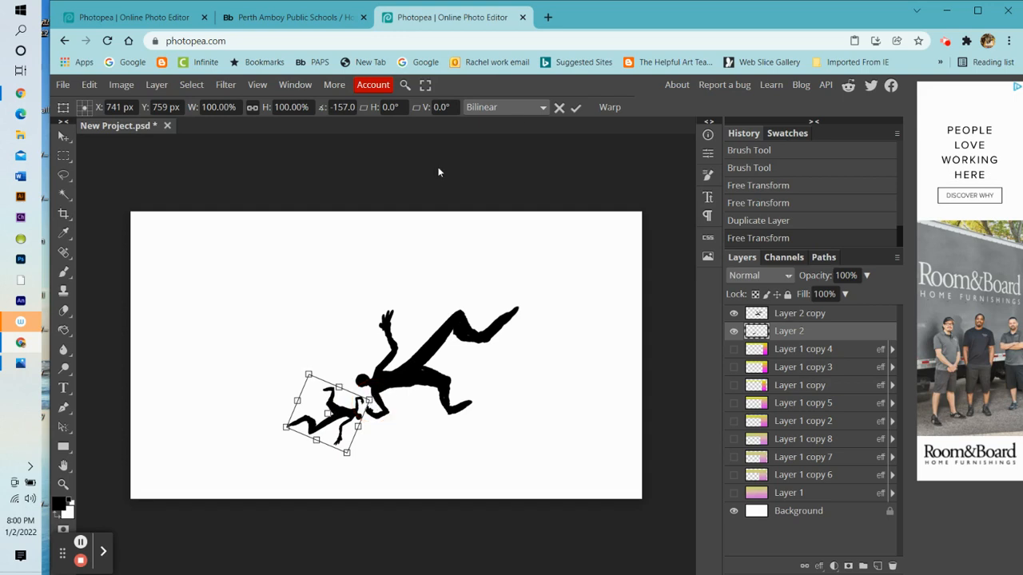
{"action": "left_click", "coordinate": [576, 108]}
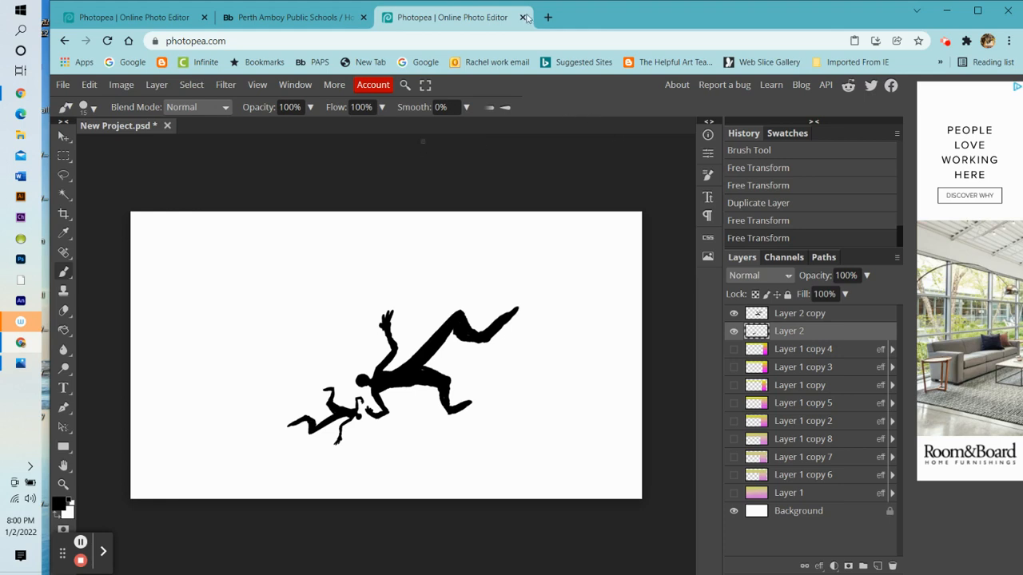
Add a Drop Shadow layer style to the large figure on Layer 2 copy
{"action": "right_click", "coordinate": [791, 317]}
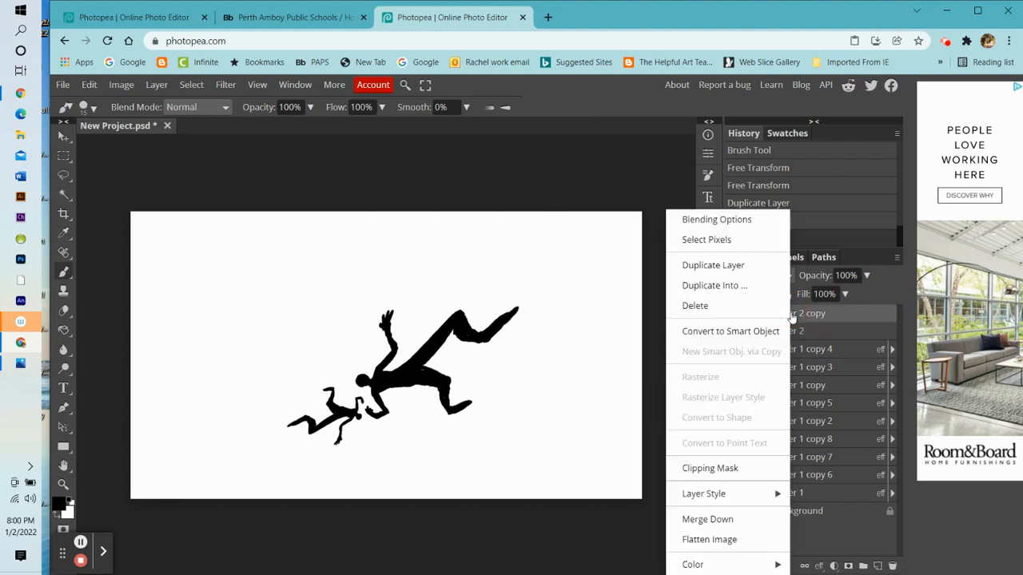
{"action": "left_click", "coordinate": [740, 220]}
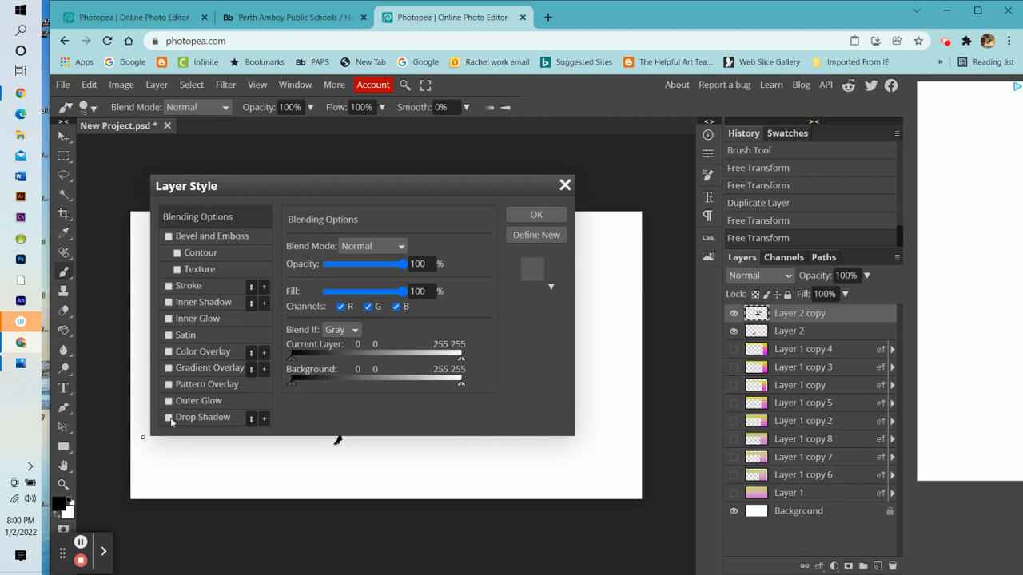
{"action": "left_click", "coordinate": [171, 420]}
{"action": "left_click", "coordinate": [522, 214]}
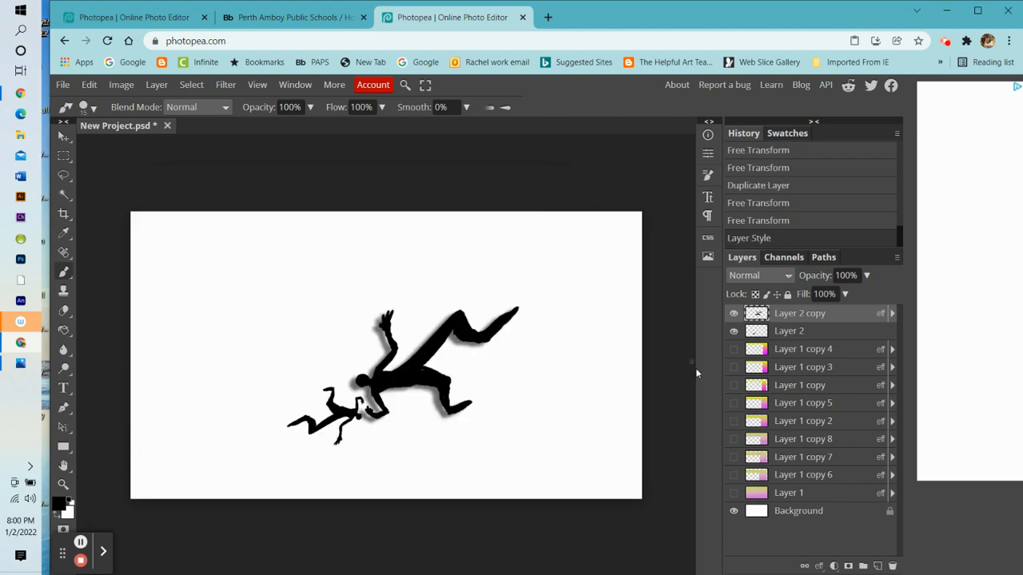
Add a Drop Shadow layer style to the small figure on Layer 2
{"action": "left_click", "coordinate": [781, 334]}
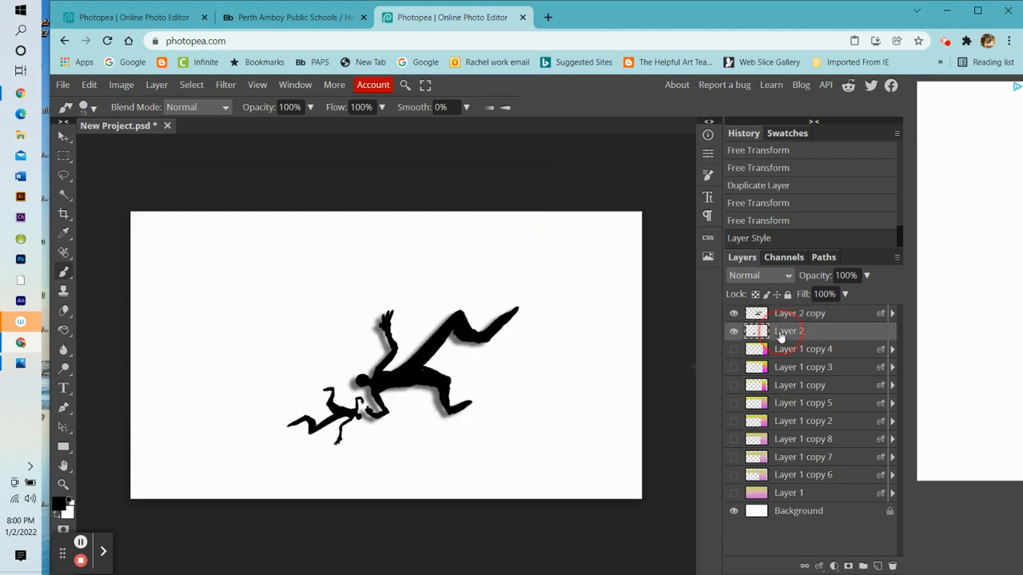
{"action": "right_click", "coordinate": [781, 335]}
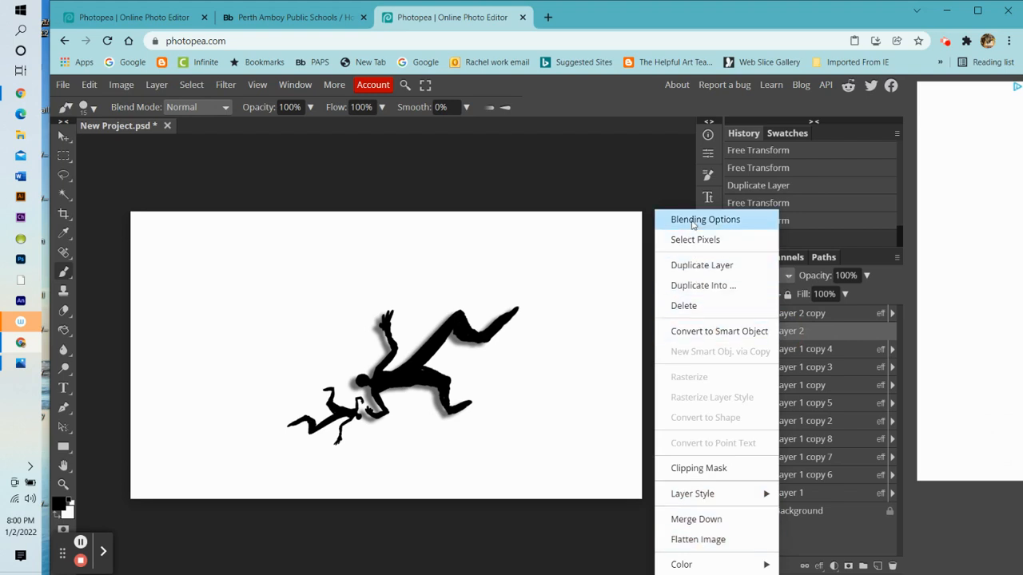
{"action": "left_click", "coordinate": [690, 220]}
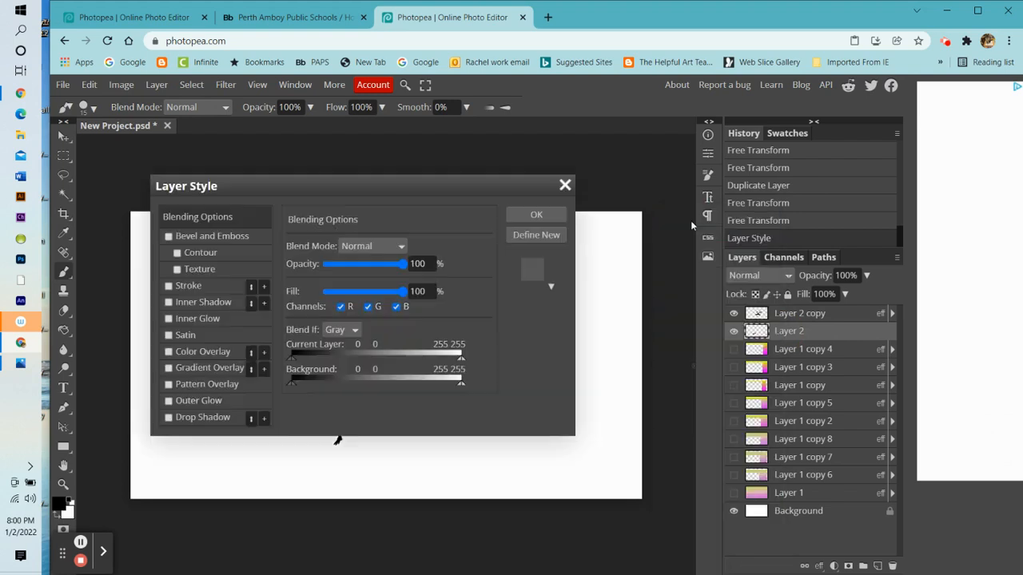
{"action": "left_click", "coordinate": [168, 417]}
{"action": "left_click", "coordinate": [526, 216]}
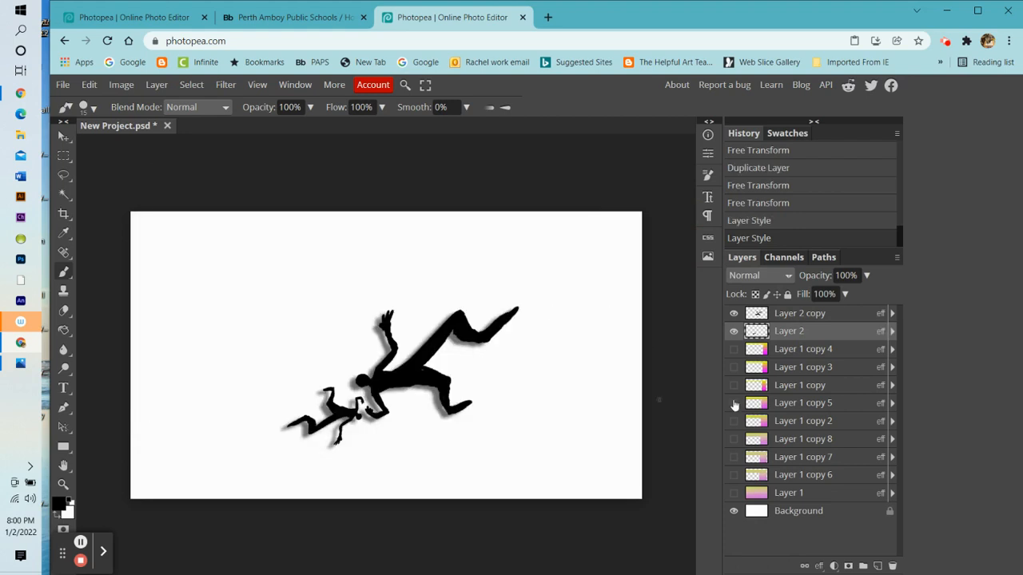
Make Layer 1 and all its frame copies visible again behind the two figures
{"action": "left_click", "coordinate": [733, 349]}
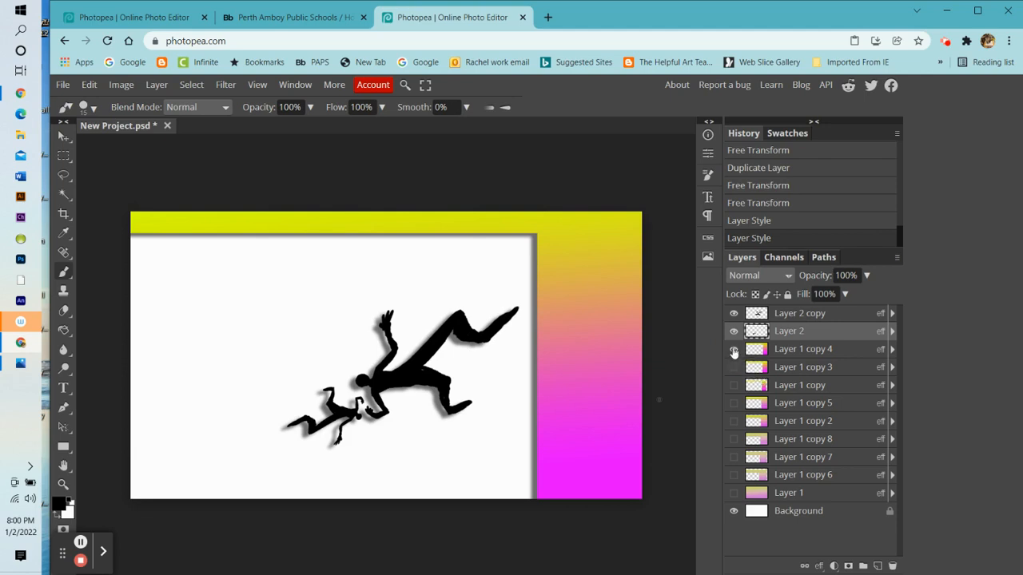
{"action": "left_click", "coordinate": [734, 349]}
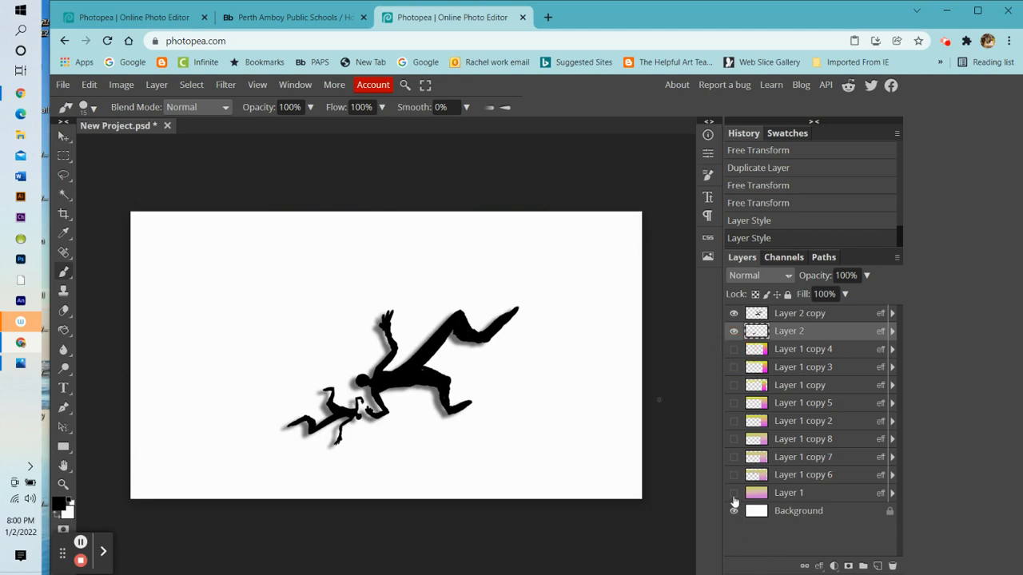
{"action": "left_click", "coordinate": [733, 493]}
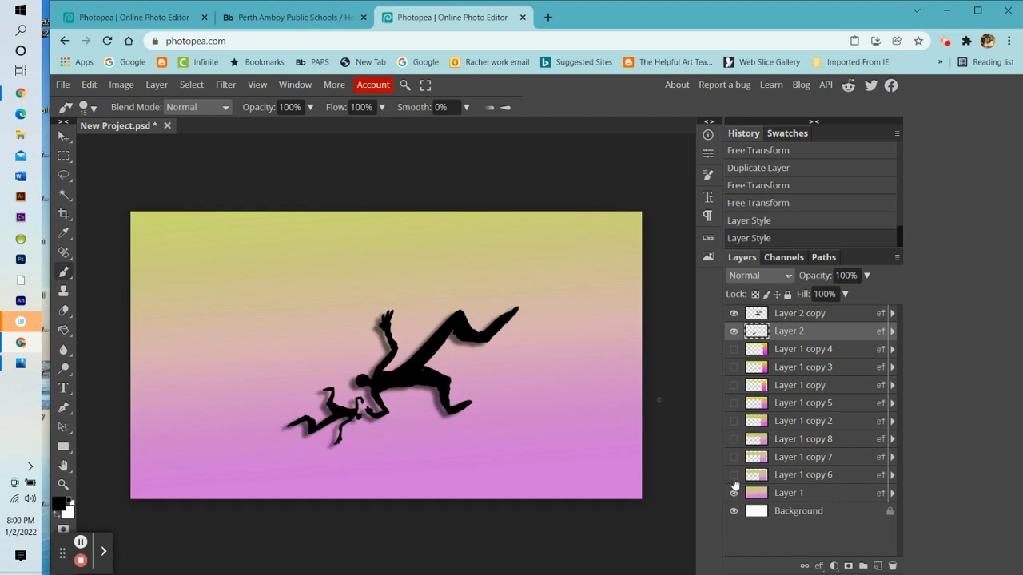
{"action": "left_click", "coordinate": [734, 476]}
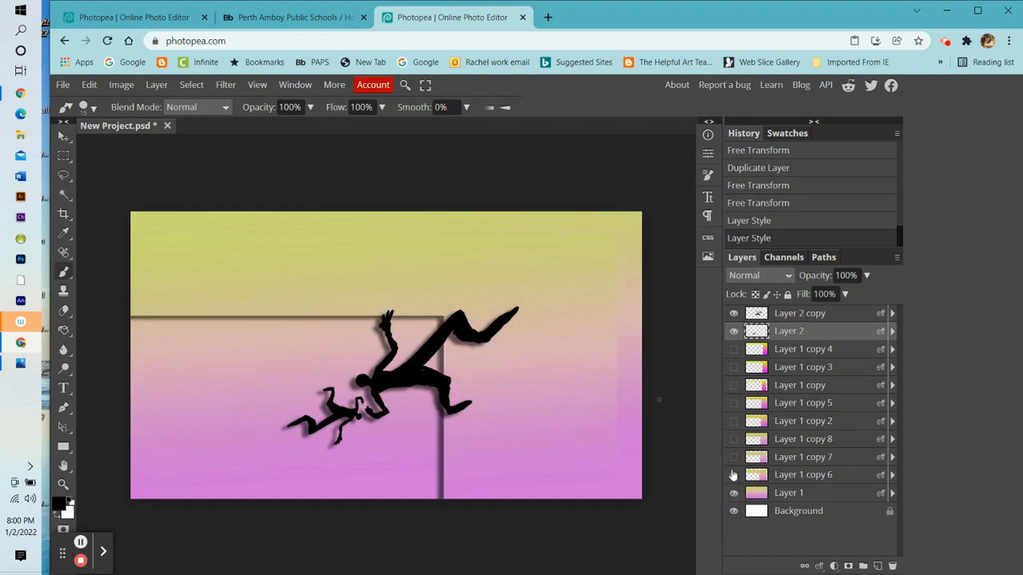
{"action": "left_click", "coordinate": [733, 458]}
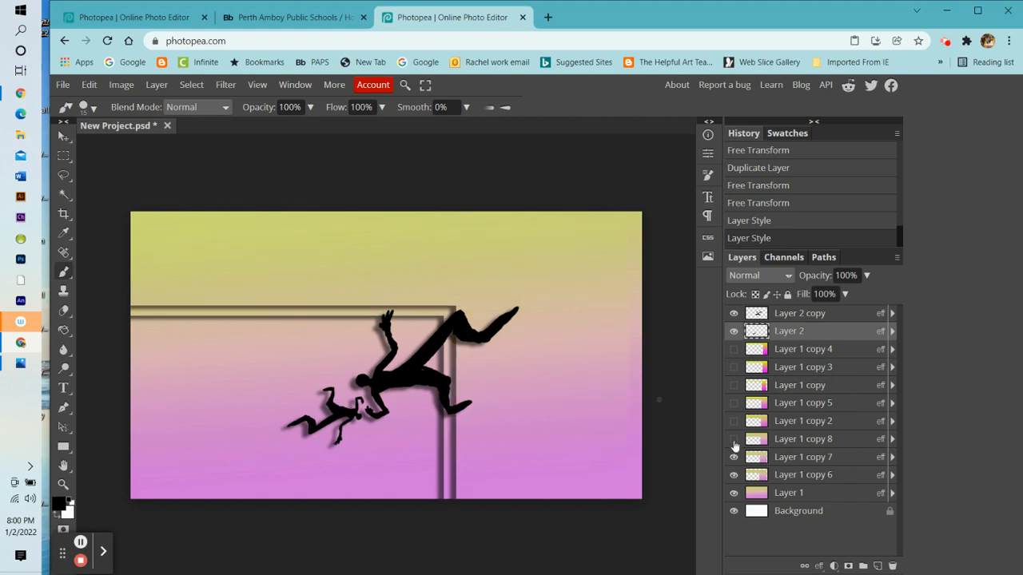
{"action": "left_click", "coordinate": [733, 440]}
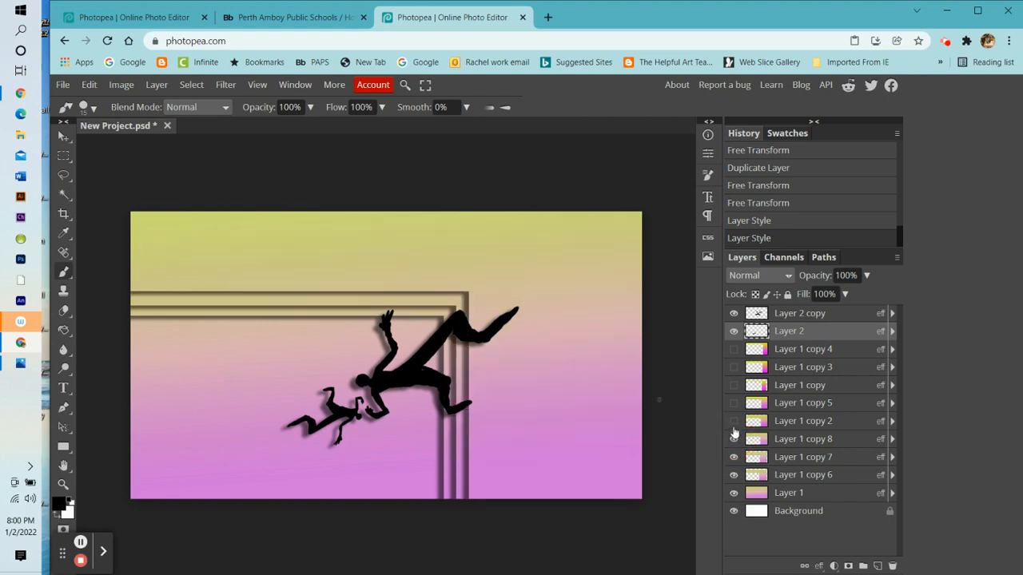
{"action": "left_click", "coordinate": [733, 422]}
{"action": "left_click", "coordinate": [733, 404]}
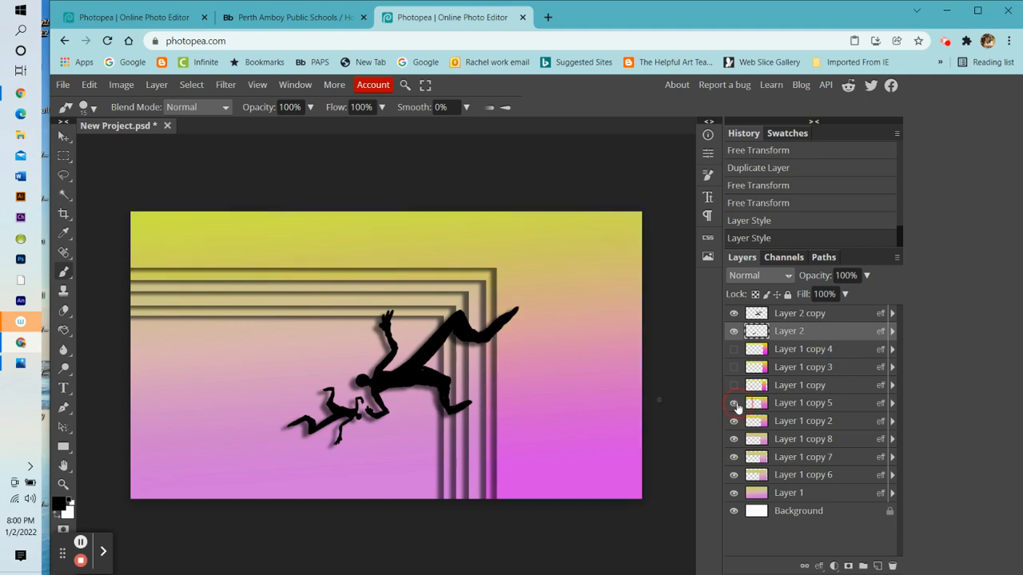
{"action": "left_click", "coordinate": [733, 386]}
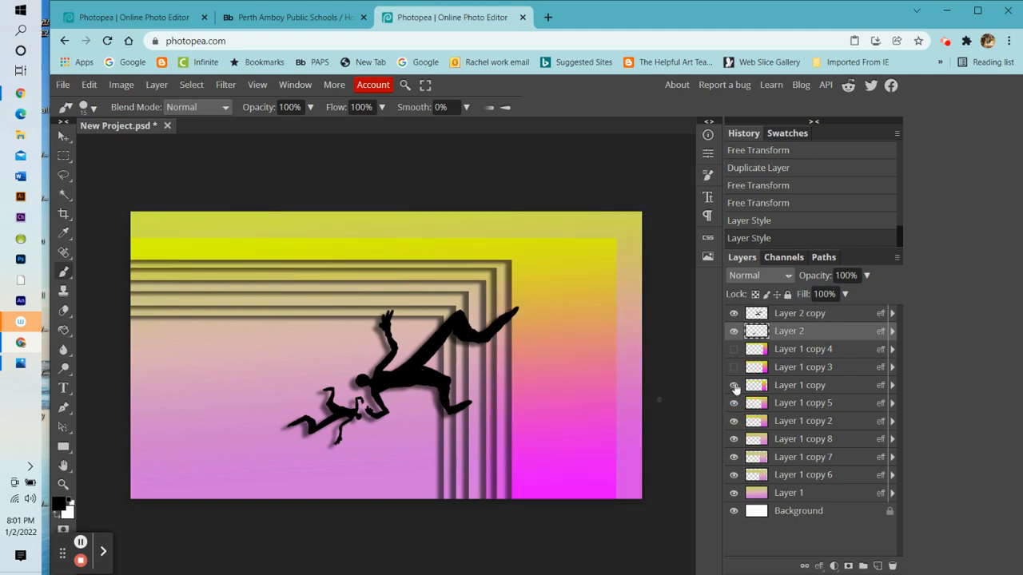
{"action": "left_click", "coordinate": [734, 368]}
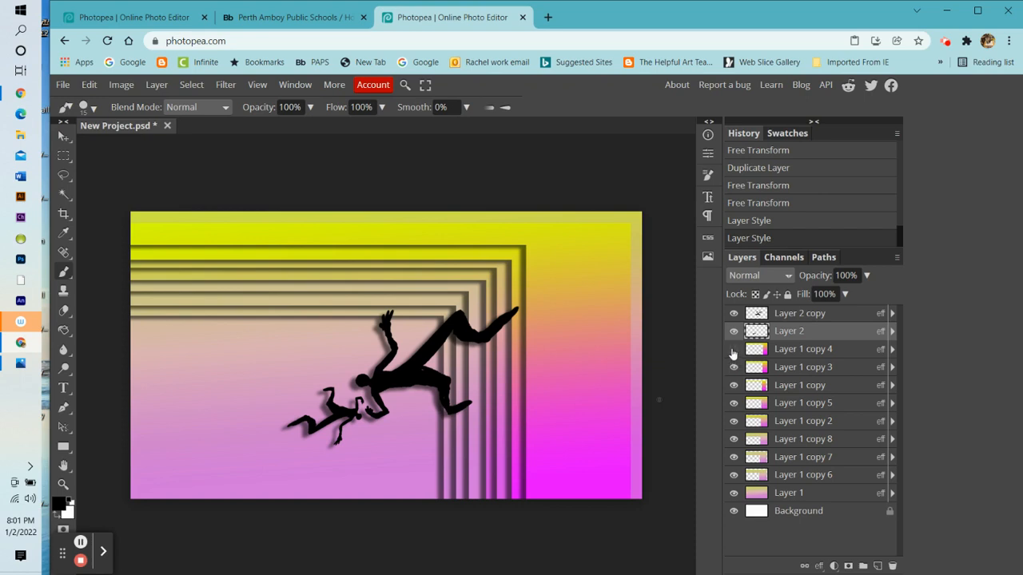
{"action": "left_click", "coordinate": [734, 350]}
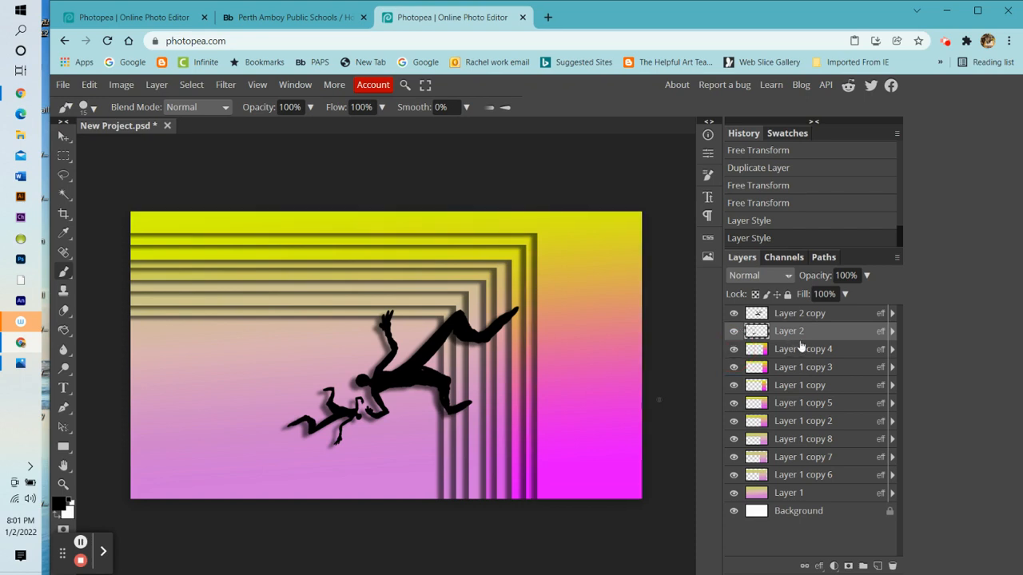
Duplicate Layer 1 and clear a rectangular area from the copy slightly inside the innermost frame, reaching the canvas's lower-left corner
{"action": "left_click", "coordinate": [778, 499]}
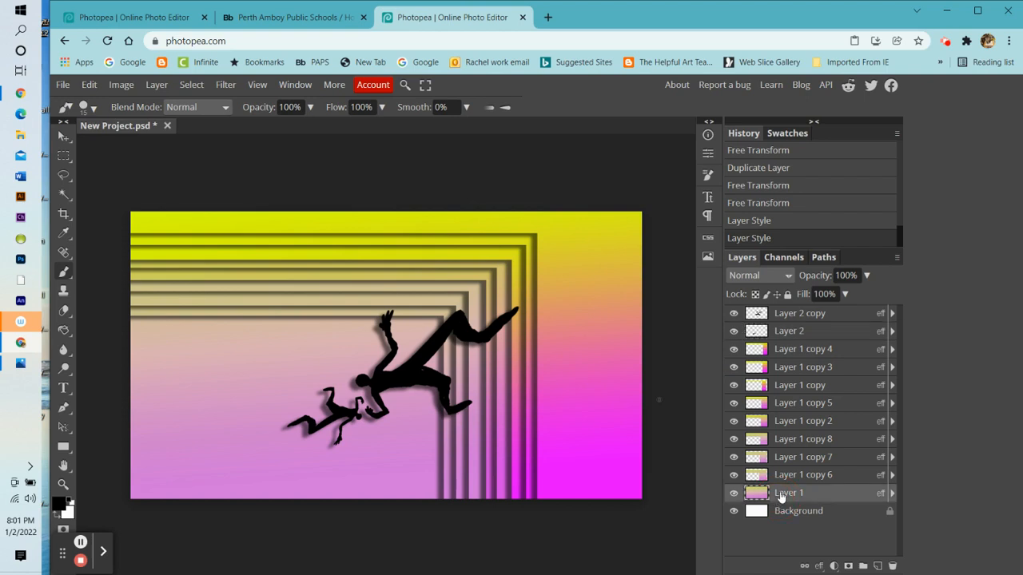
{"action": "right_click", "coordinate": [782, 495]}
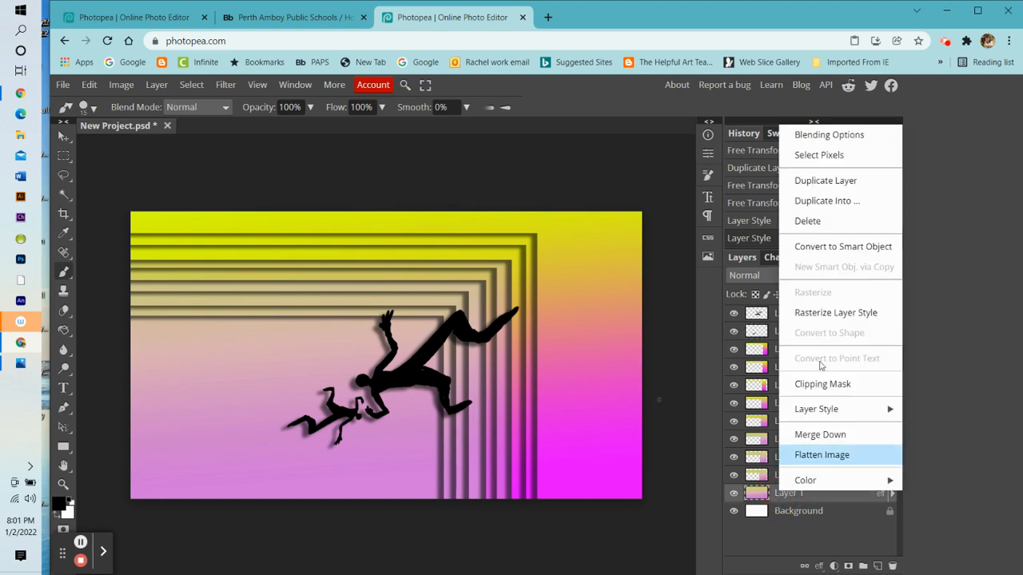
{"action": "left_click", "coordinate": [841, 183]}
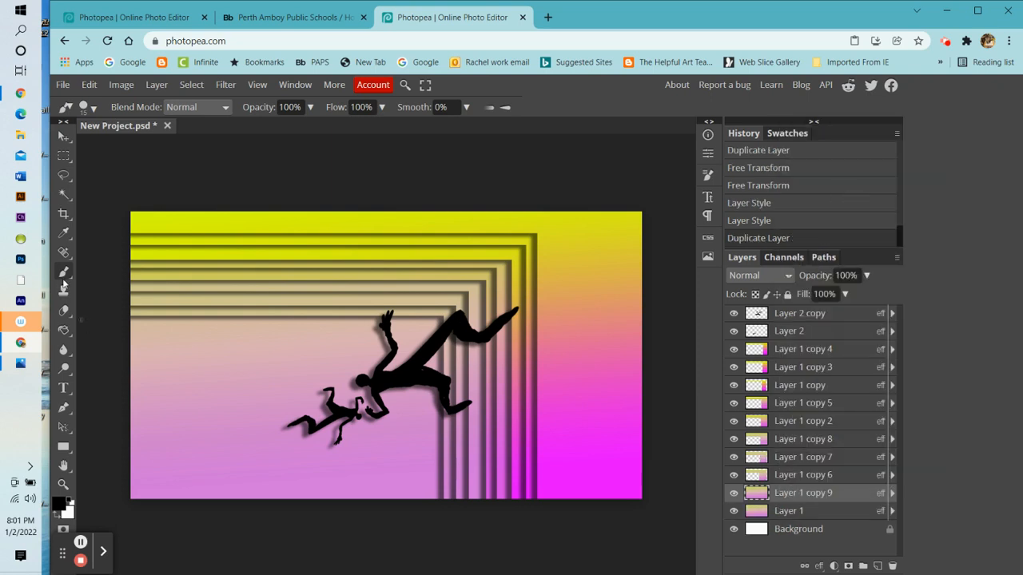
{"action": "left_click", "coordinate": [63, 175]}
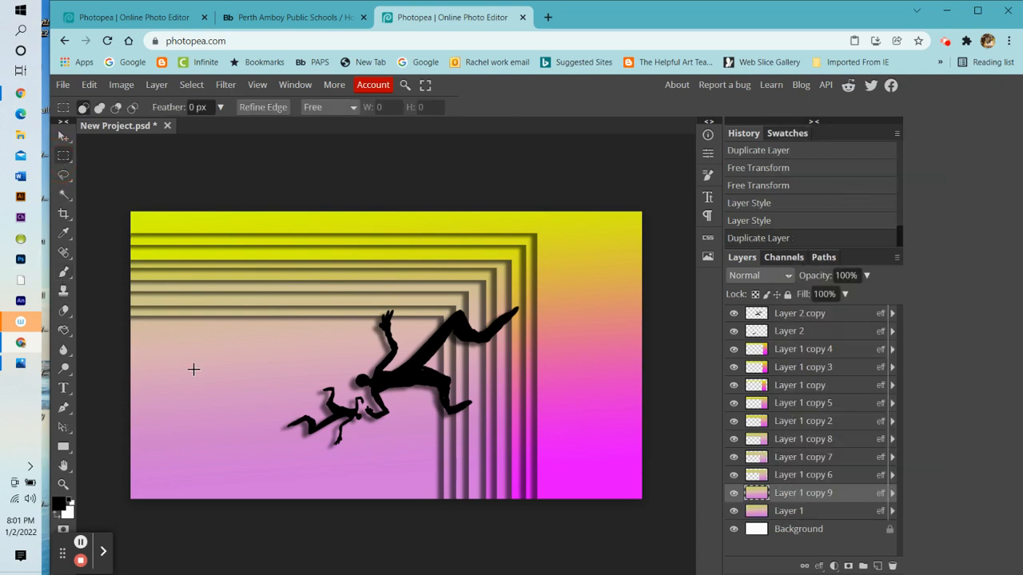
{"action": "left_click_drag", "start_coordinate": [127, 329], "coordinate": [428, 504]}
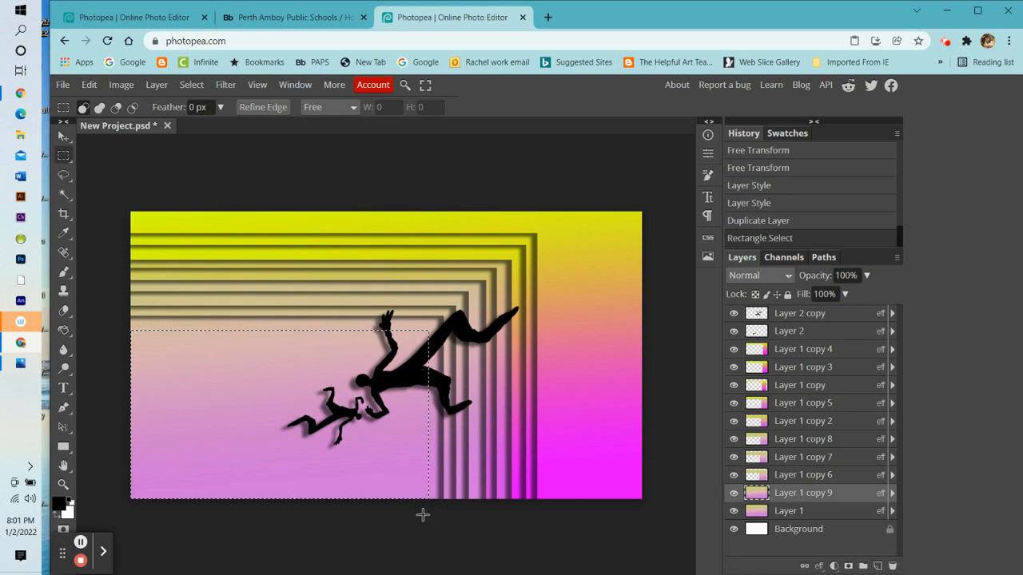
{"action": "key", "text": "Delete"}
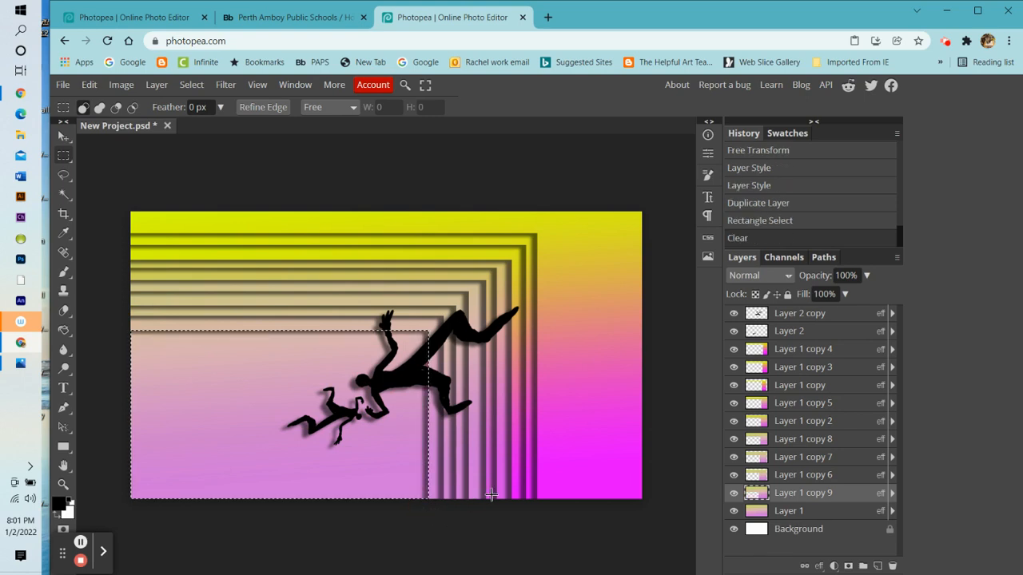
Duplicate Layer 1 again, clear a slightly smaller rectangle from the copy to form another inner frame, and deselect
{"action": "left_click", "coordinate": [782, 512]}
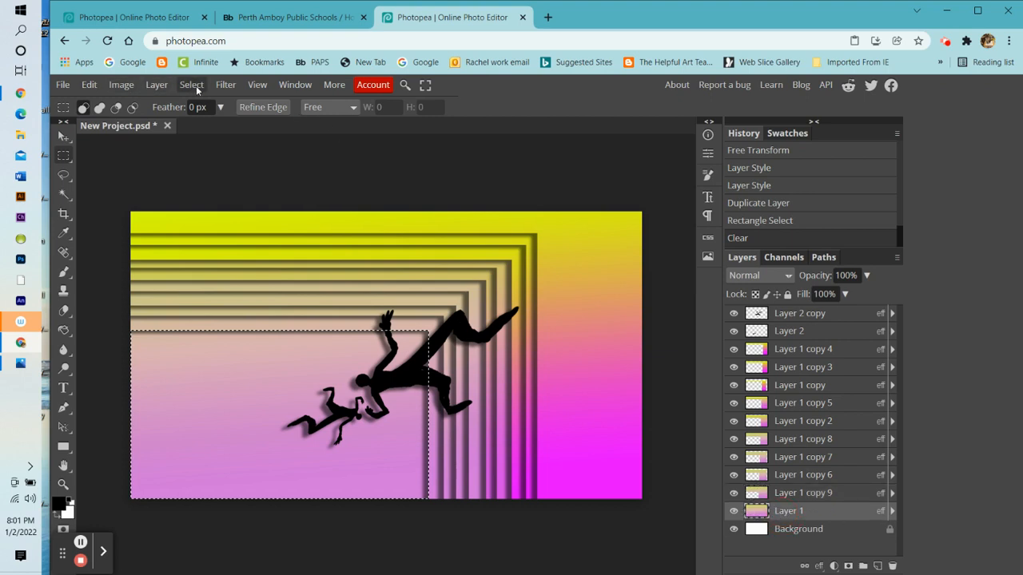
{"action": "left_click", "coordinate": [156, 85]}
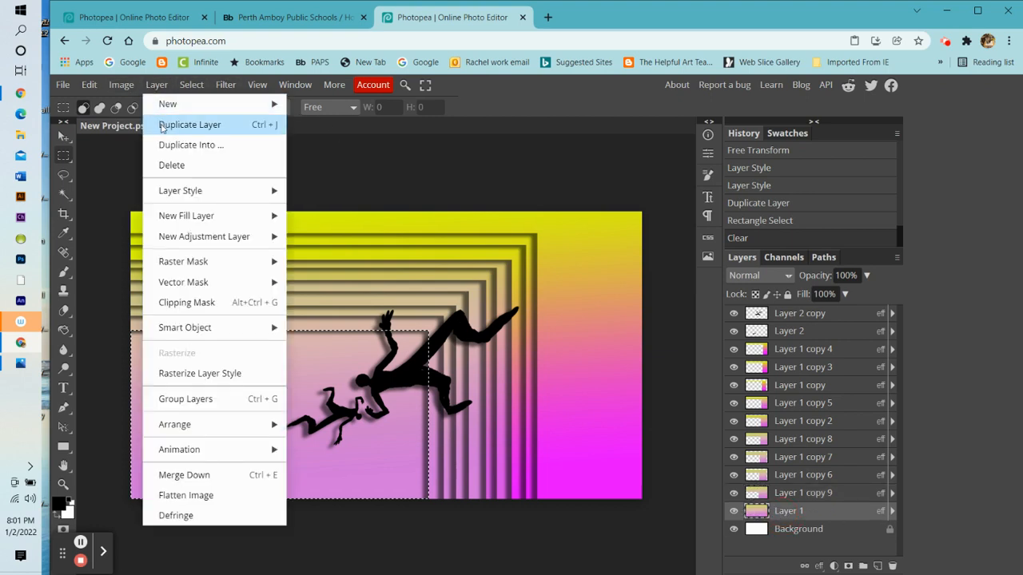
{"action": "left_click", "coordinate": [164, 125]}
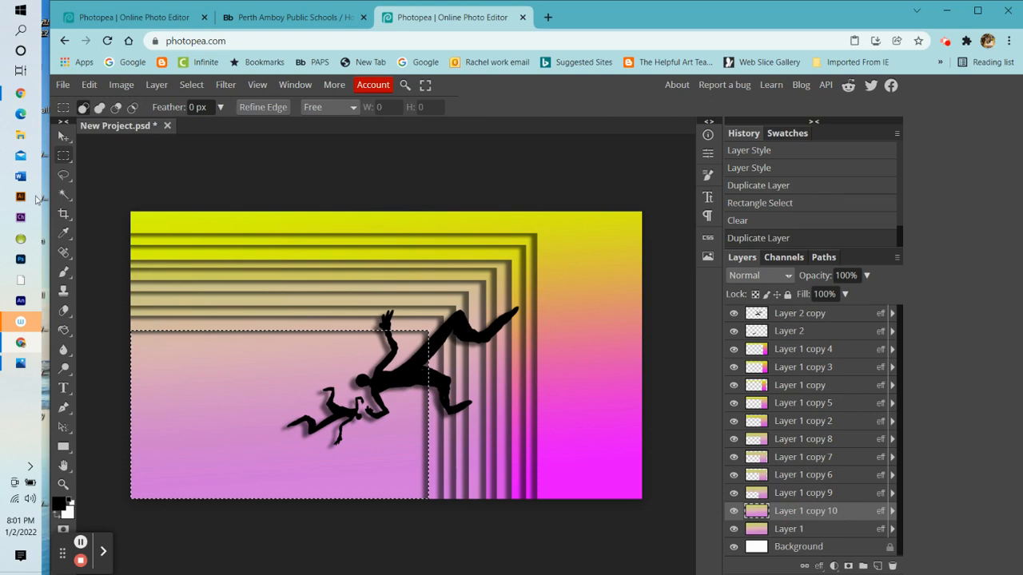
{"action": "left_click", "coordinate": [114, 190]}
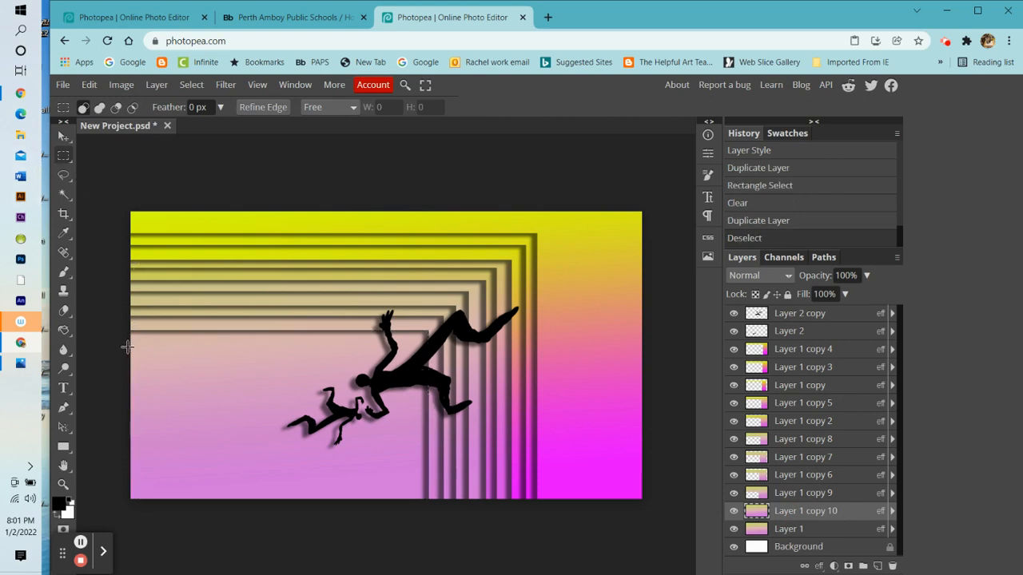
{"action": "left_click_drag", "start_coordinate": [130, 347], "coordinate": [413, 505]}
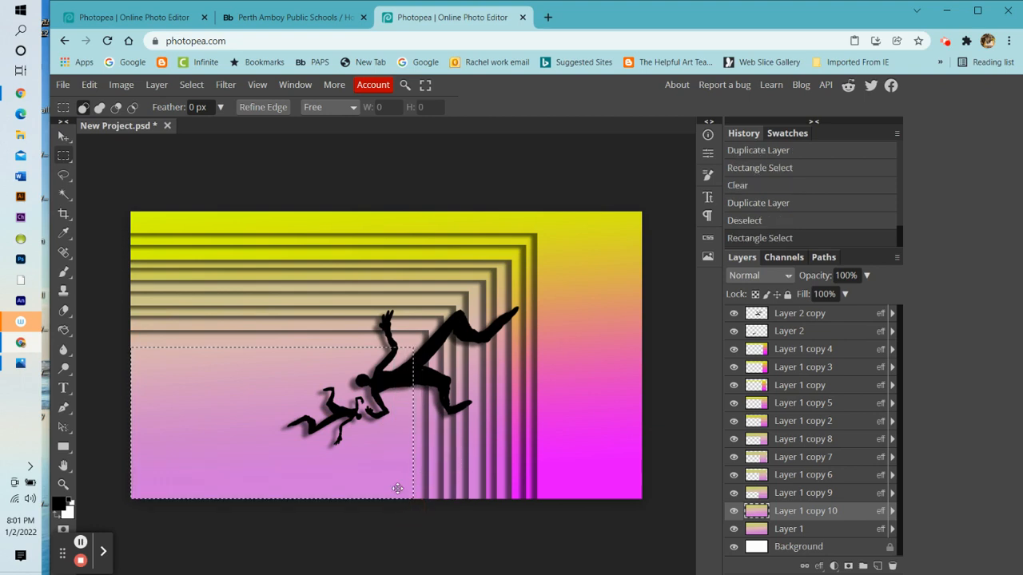
{"action": "key", "text": "Delete"}
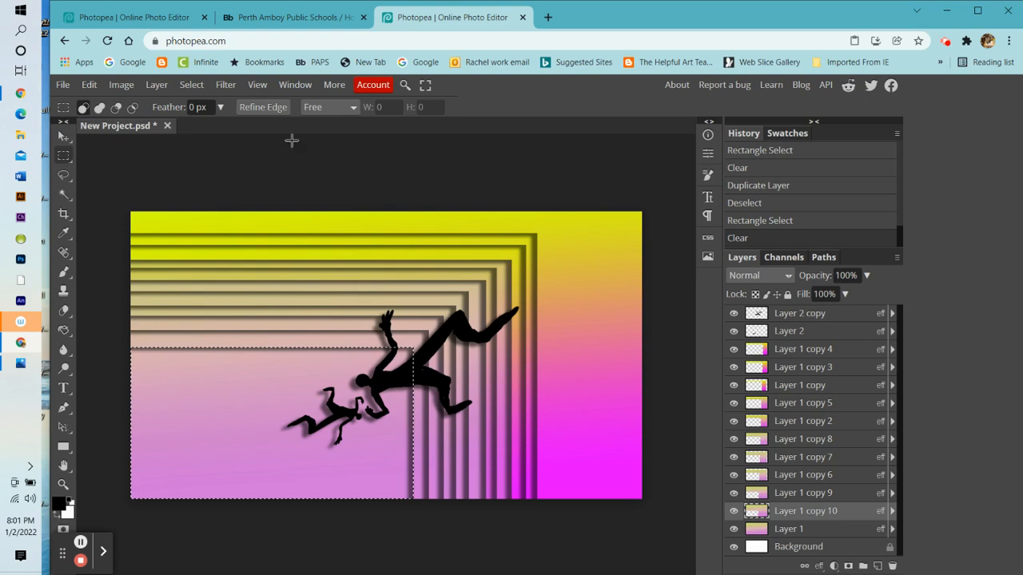
{"action": "left_click", "coordinate": [156, 85]}
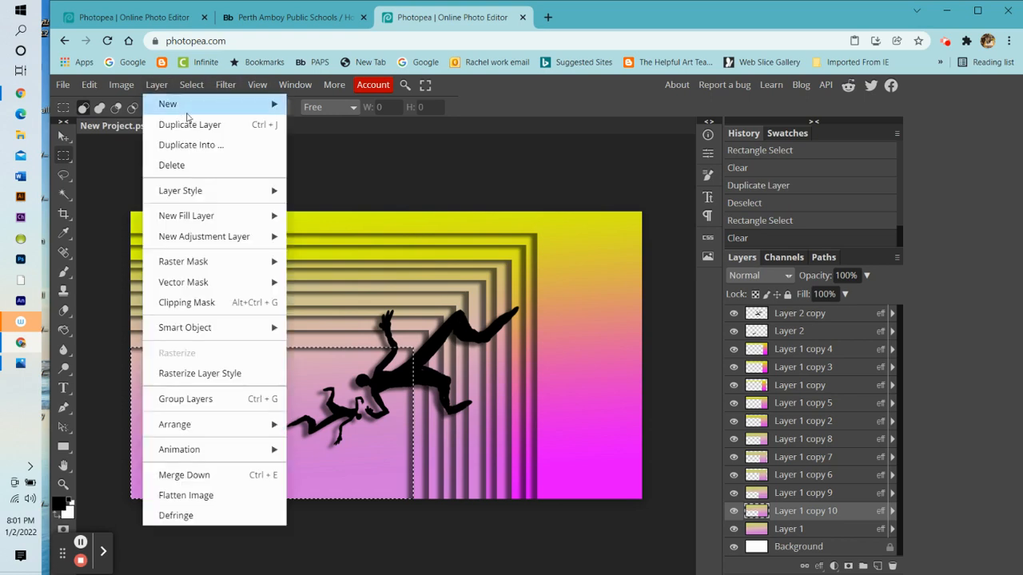
{"action": "mouse_move", "coordinate": [187, 110]}
{"action": "left_click", "coordinate": [517, 153]}
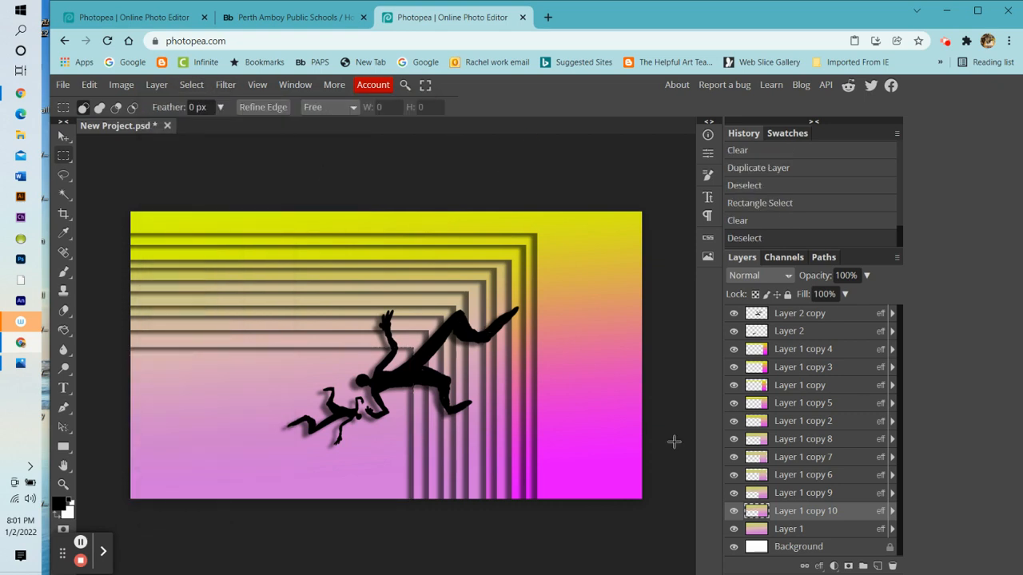
Duplicate Layer 1 once more and draw a large circular selection around the small figure, extending past the canvas's lower edge
{"action": "left_click", "coordinate": [777, 533]}
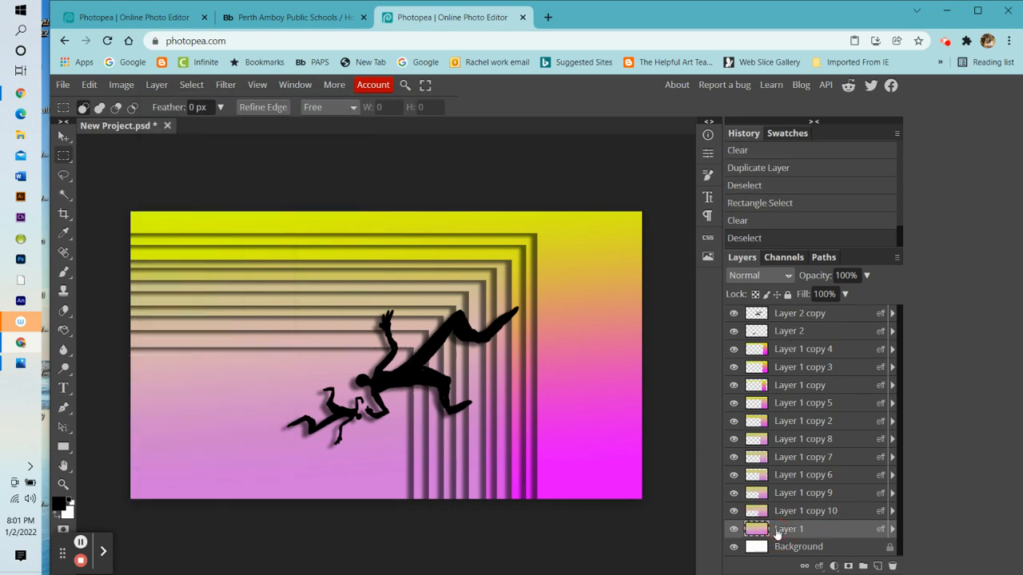
{"action": "right_click", "coordinate": [776, 532]}
{"action": "left_click", "coordinate": [809, 268]}
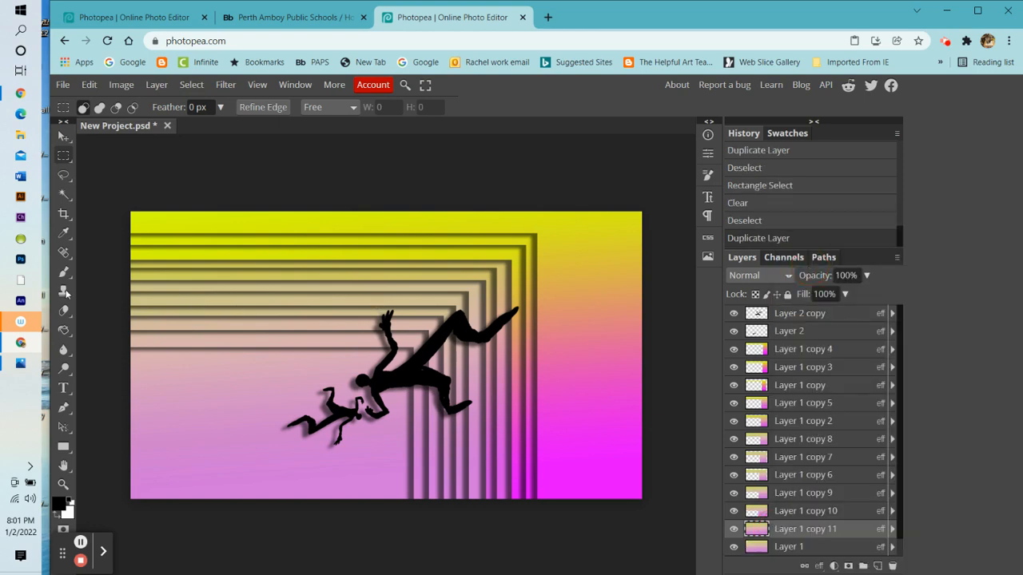
{"action": "left_click", "coordinate": [68, 161]}
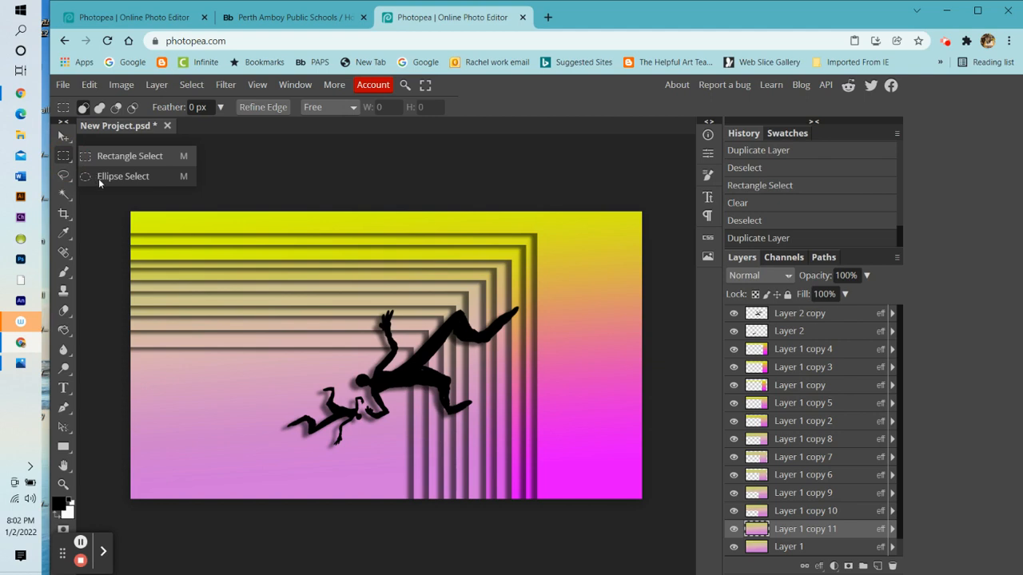
{"action": "left_click", "coordinate": [119, 177]}
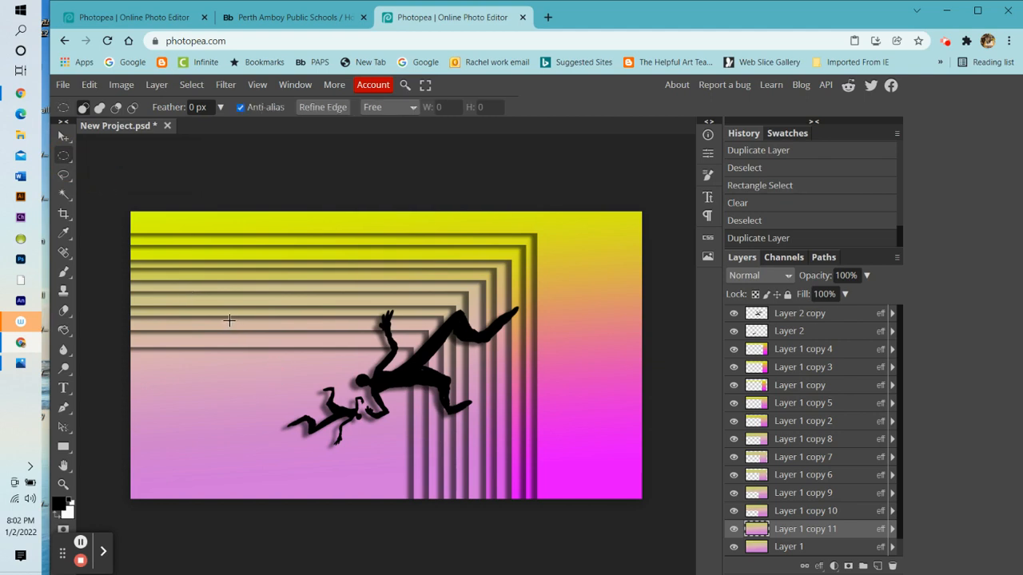
{"action": "left_click_drag", "start_coordinate": [228, 320], "coordinate": [447, 537]}
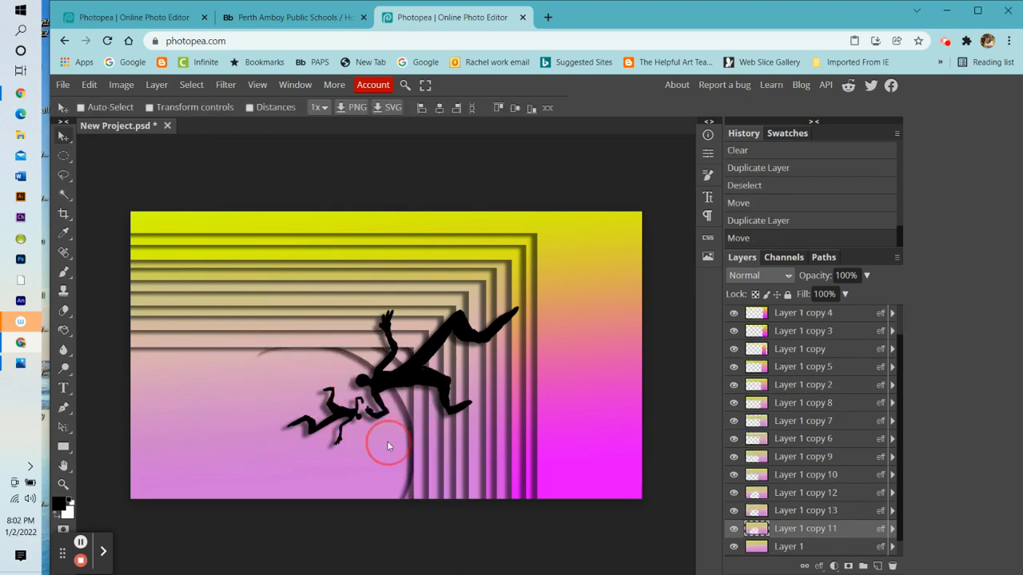
Nudge the circular cut-out on Layer 1 copy 11 slightly up and to the right, and select Layer 1
{"action": "left_click_drag", "start_coordinate": [387, 442], "coordinate": [391, 437]}
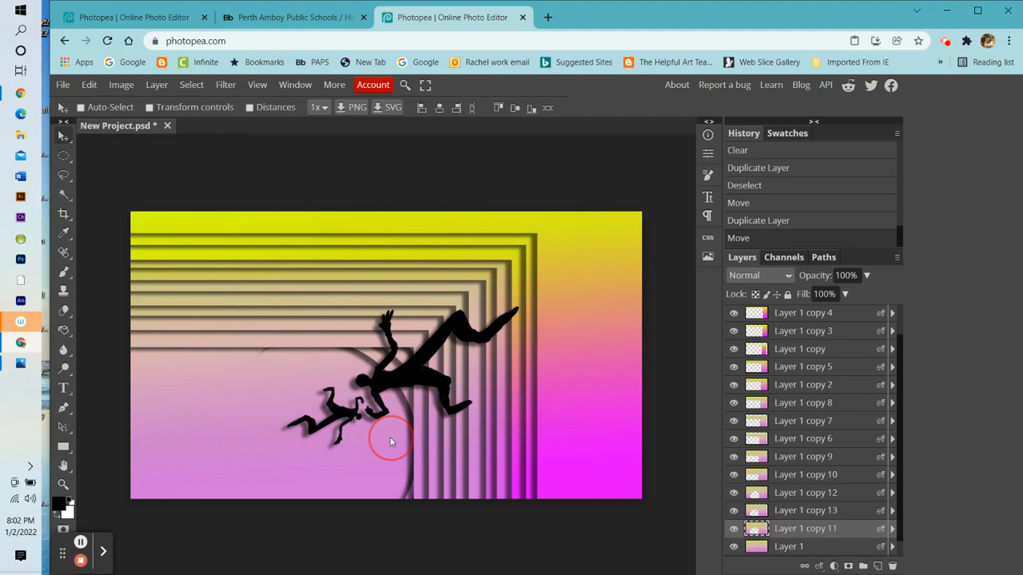
{"action": "left_click_drag", "start_coordinate": [391, 439], "coordinate": [393, 432]}
{"action": "left_click", "coordinate": [772, 549]}
{"action": "scroll", "coordinate": [772, 553], "scroll_direction": "down", "scroll_amount": 1}
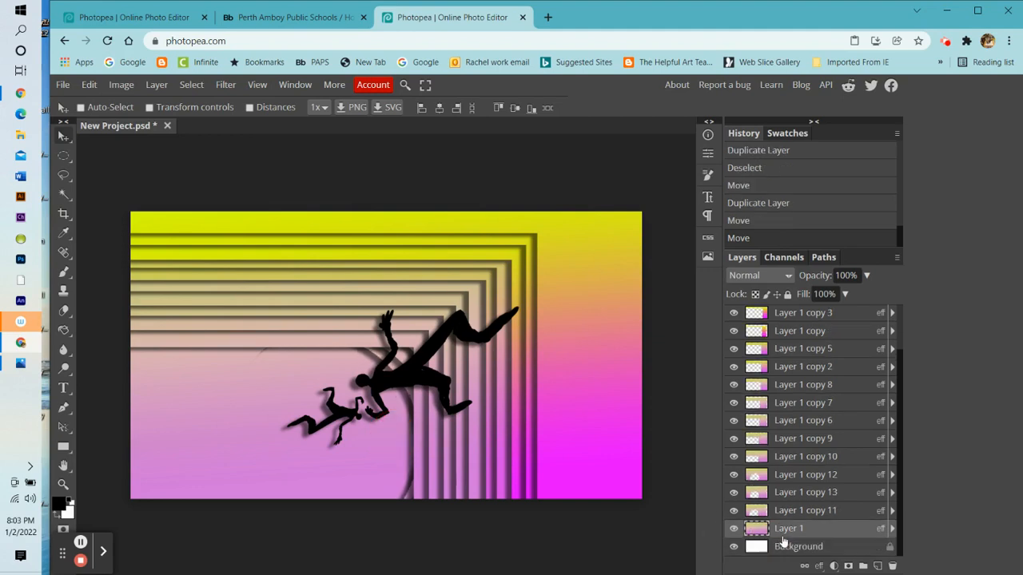
Duplicate Layer 1, clear a large ellipse around the small figure from the copy, extending past the canvas's lower edge, and deselect
{"action": "right_click", "coordinate": [779, 533]}
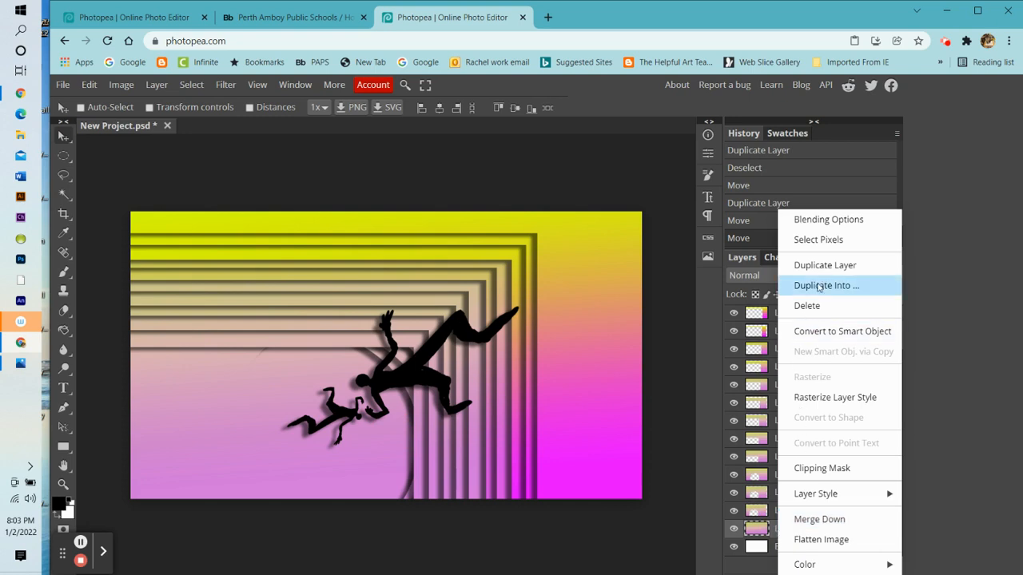
{"action": "left_click", "coordinate": [823, 266]}
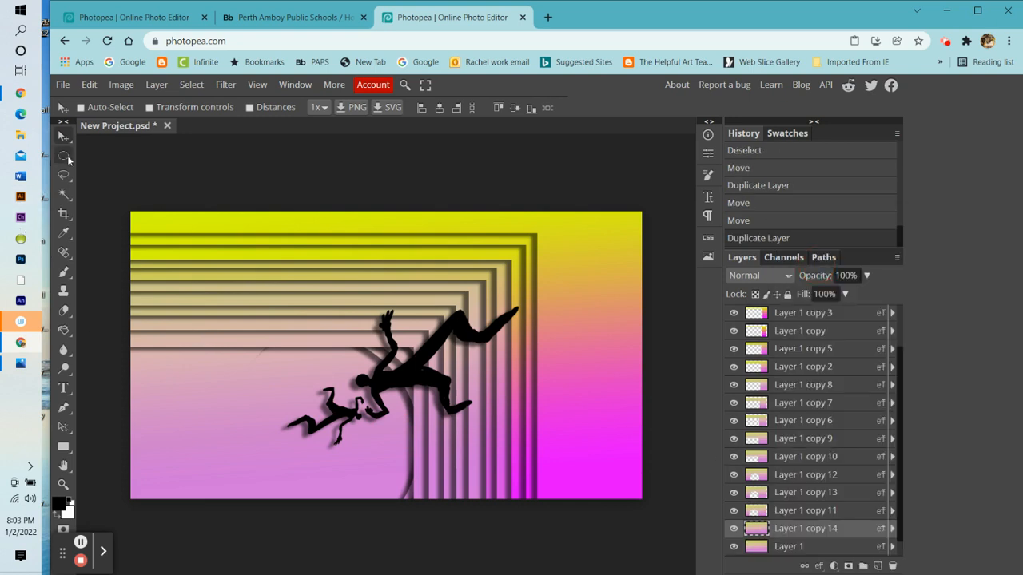
{"action": "left_click", "coordinate": [66, 156]}
{"action": "left_click_drag", "start_coordinate": [234, 336], "coordinate": [380, 518]}
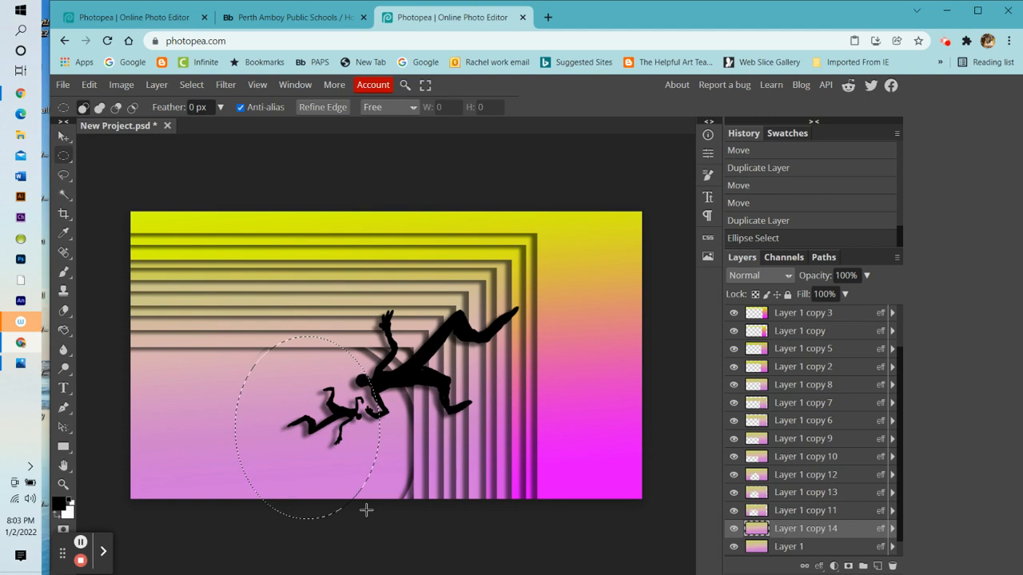
{"action": "key", "text": "Delete"}
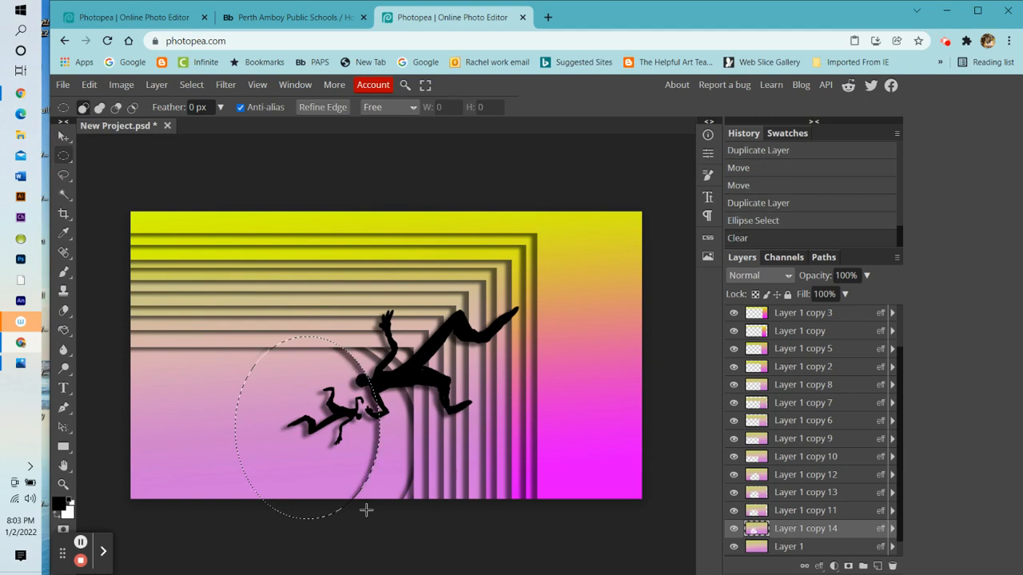
{"action": "left_click", "coordinate": [192, 84]}
{"action": "left_click", "coordinate": [209, 125]}
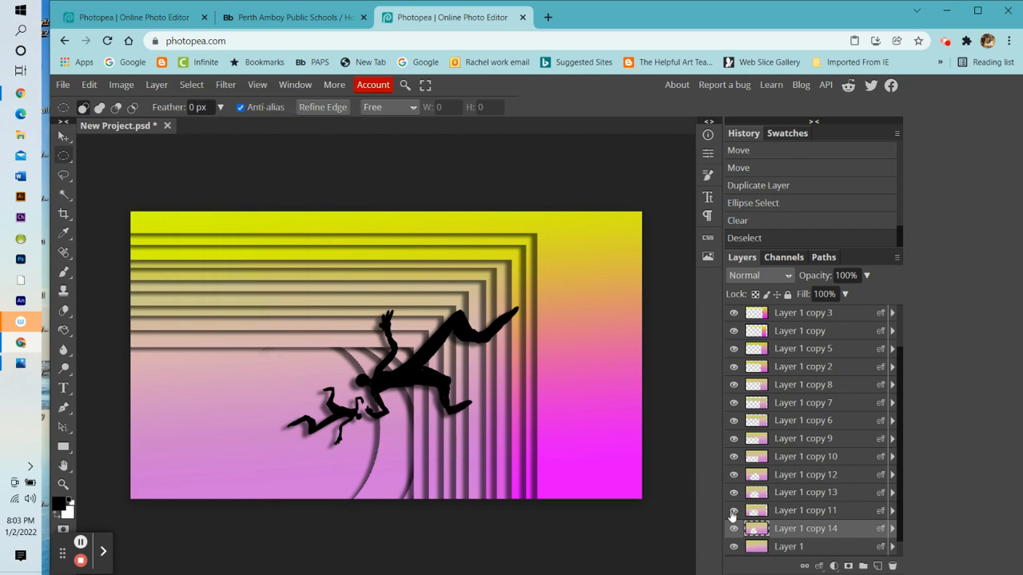
Duplicate Layer 1 copy 14 twice and shift the uppermost copy, Layer 1 copy 16, slightly to the right
{"action": "right_click", "coordinate": [764, 534]}
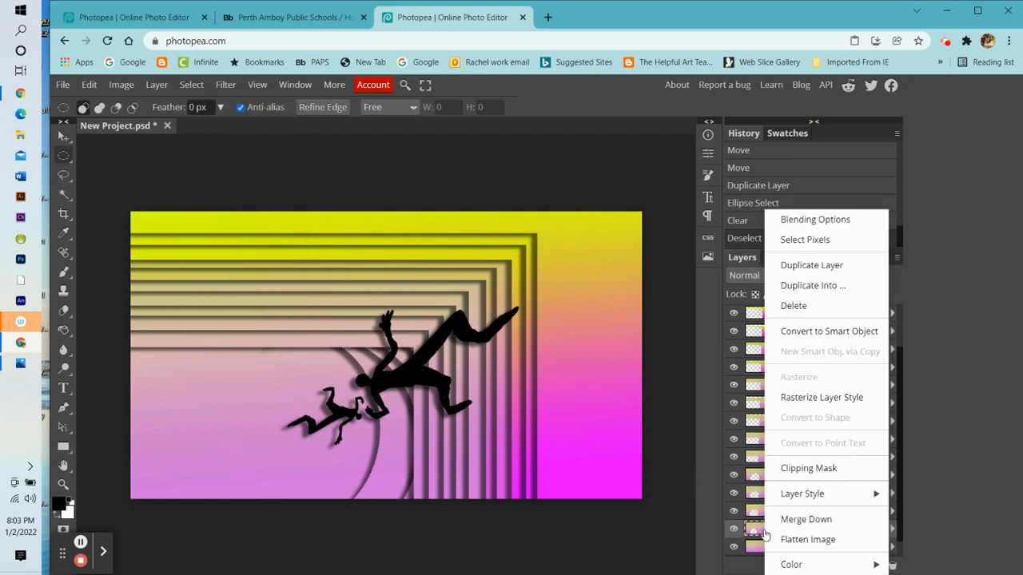
{"action": "left_click", "coordinate": [797, 266]}
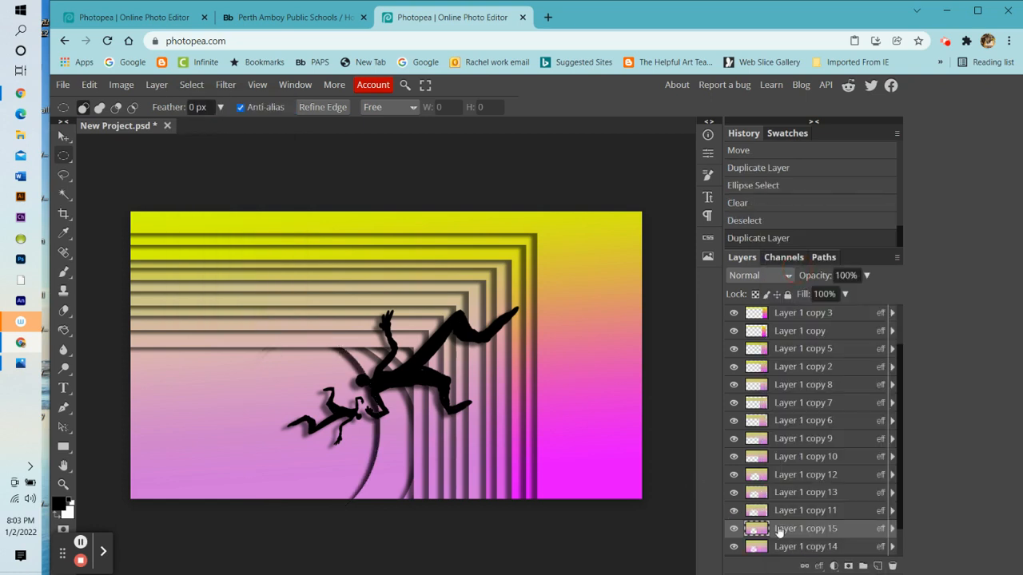
{"action": "right_click", "coordinate": [780, 533]}
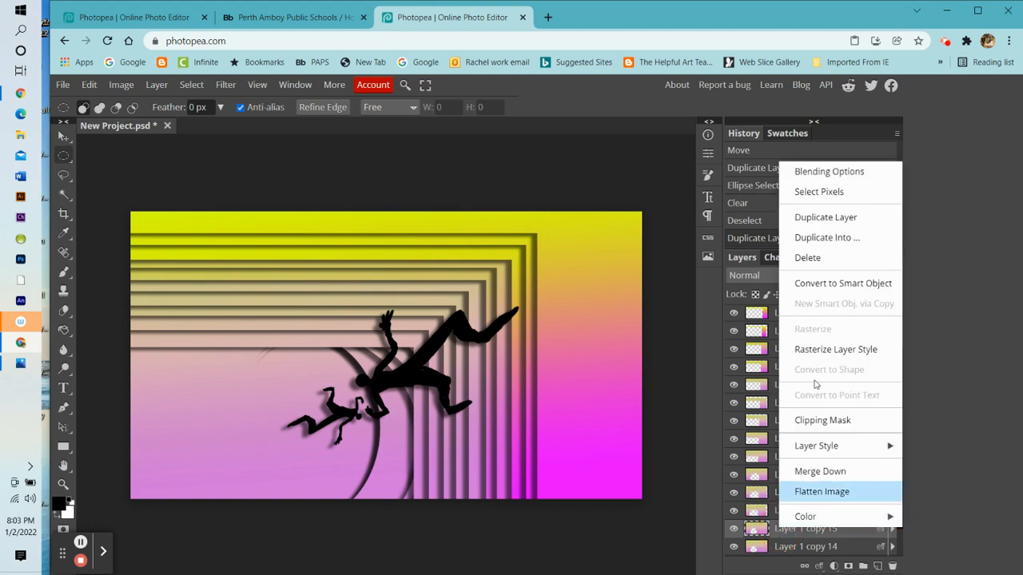
{"action": "left_click", "coordinate": [839, 219]}
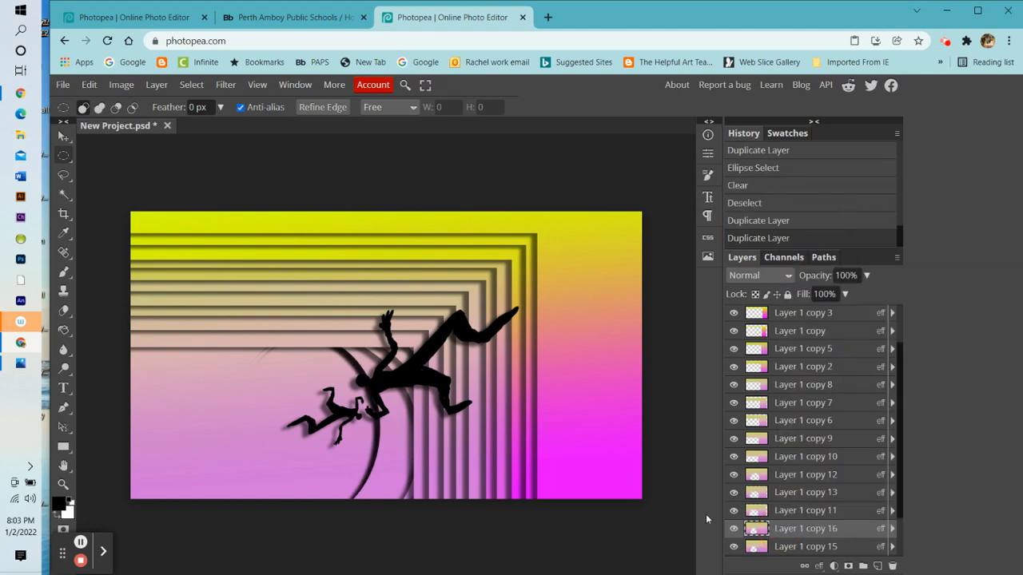
{"action": "left_click", "coordinate": [64, 136]}
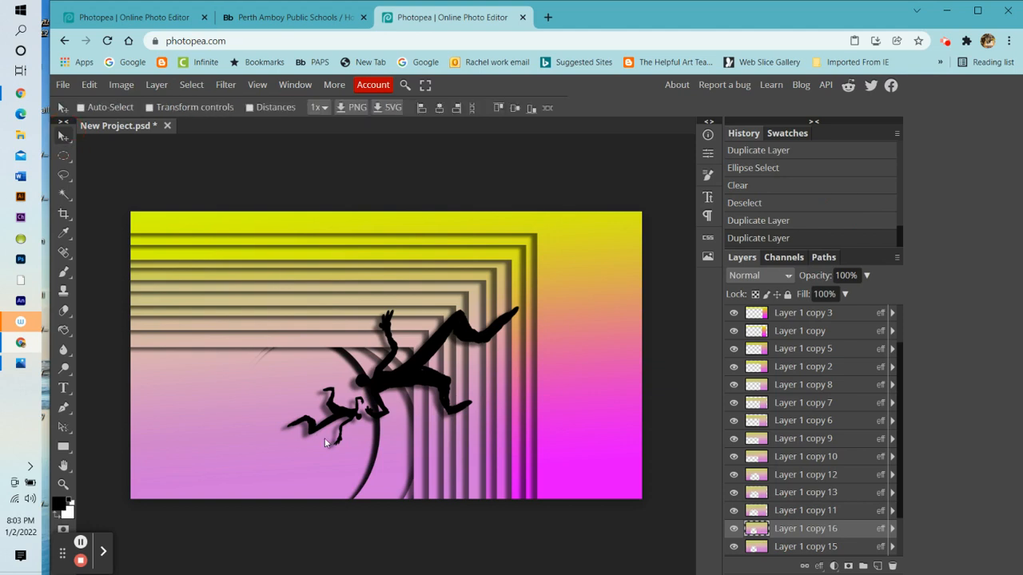
{"action": "left_click_drag", "start_coordinate": [354, 441], "coordinate": [370, 444]}
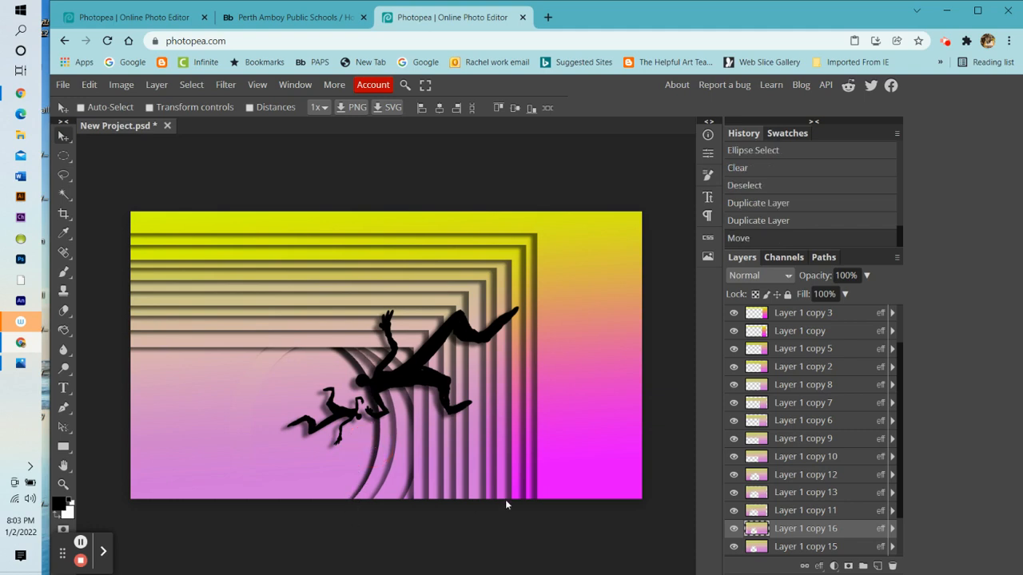
Nudge Layer 1 copy 15 slightly down and move the circular cut-out on Layer 1 copy 14 noticeably upward
{"action": "scroll", "coordinate": [804, 555], "scroll_direction": "down", "scroll_amount": 3}
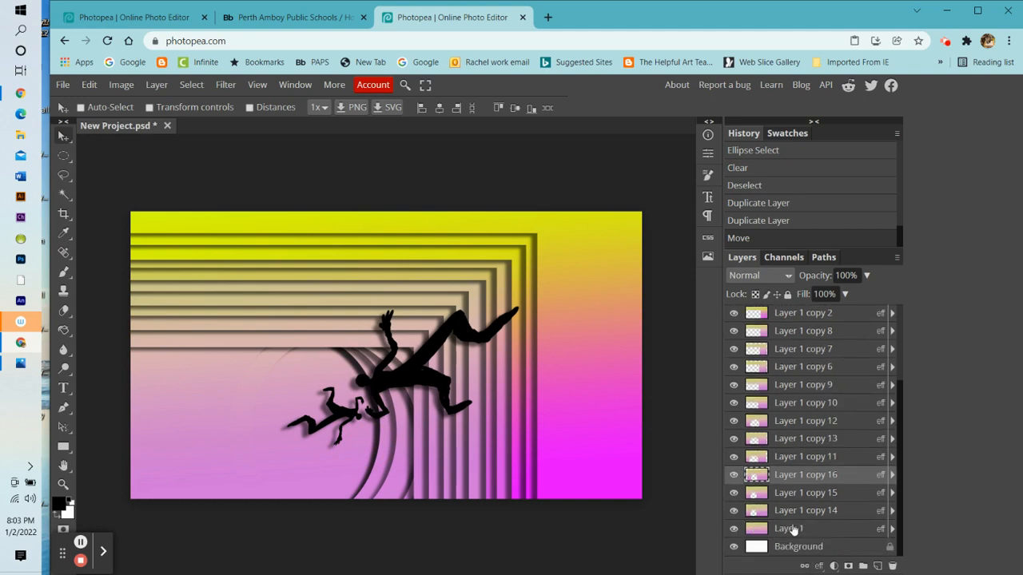
{"action": "left_click", "coordinate": [760, 493]}
{"action": "left_click", "coordinate": [338, 436]}
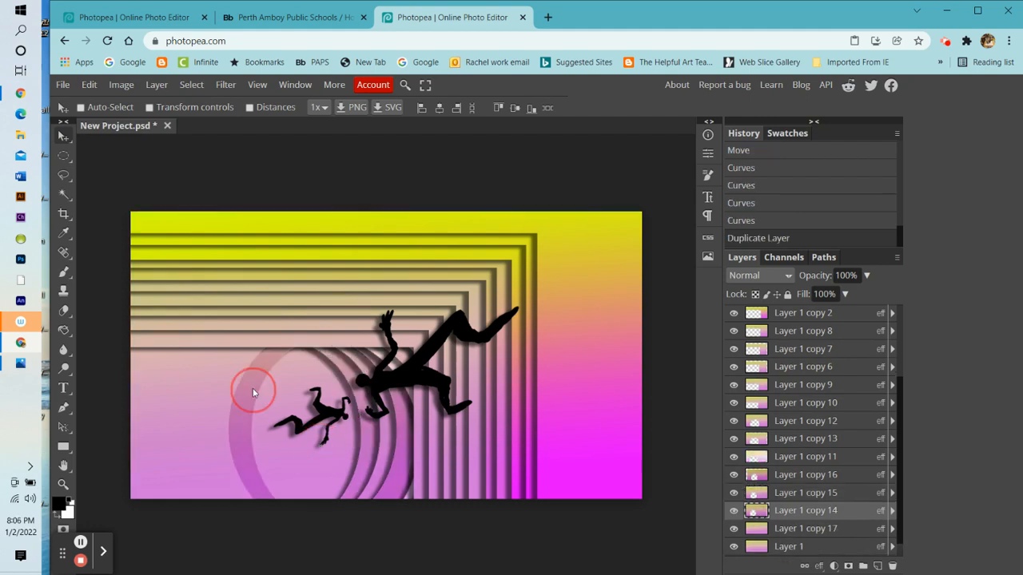
{"action": "left_click_drag", "start_coordinate": [252, 387], "coordinate": [254, 346]}
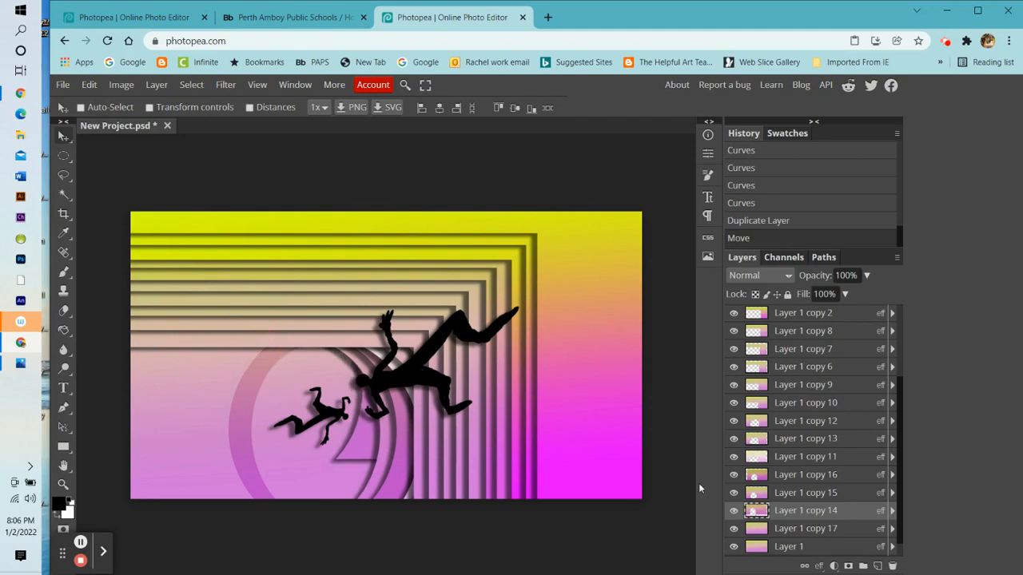
Rotate Layer 1 copy 15 about 11.1° clockwise around its centre
{"action": "left_click", "coordinate": [765, 495]}
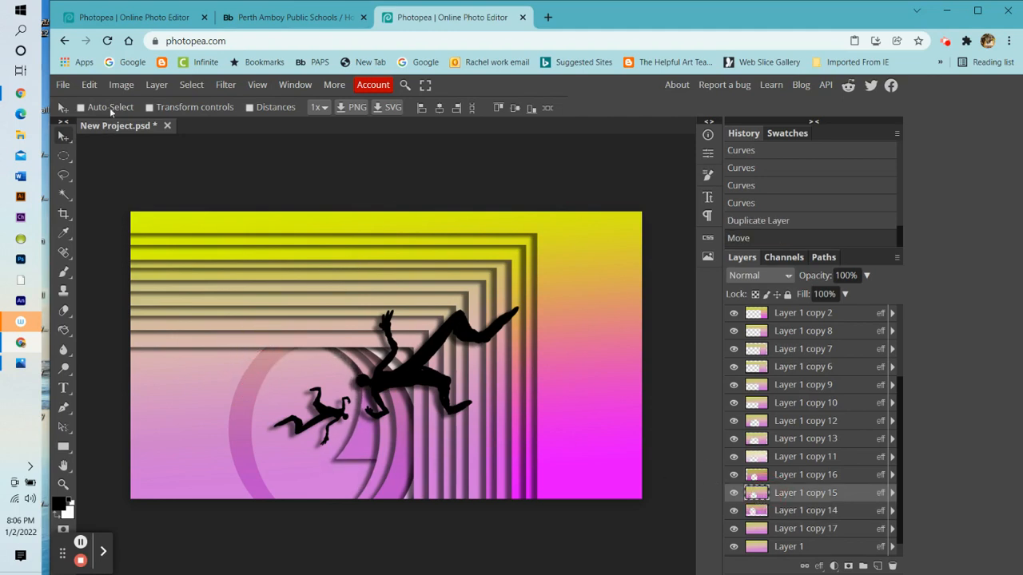
{"action": "left_click", "coordinate": [91, 85]}
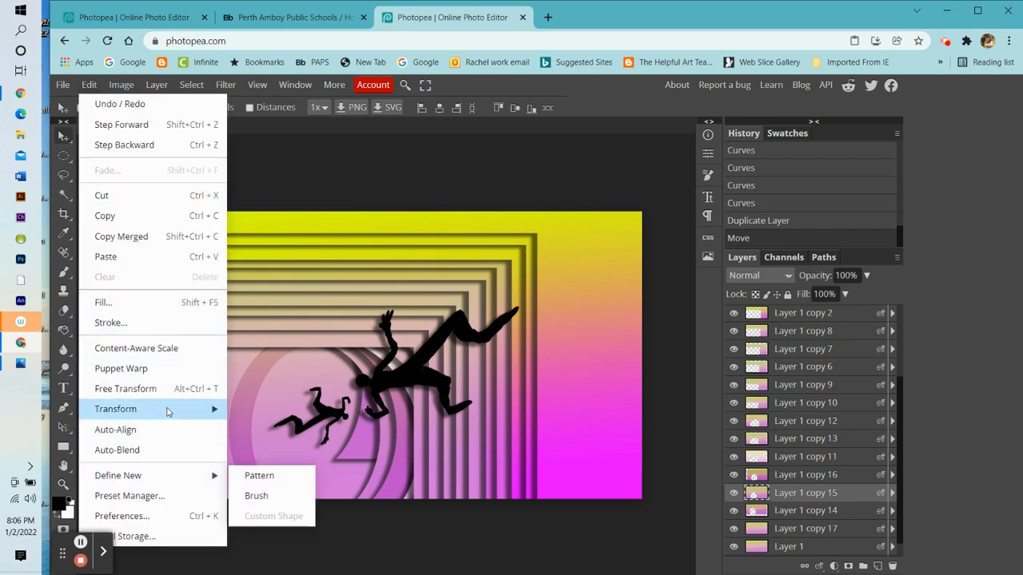
{"action": "mouse_move", "coordinate": [168, 409]}
{"action": "left_click", "coordinate": [280, 396]}
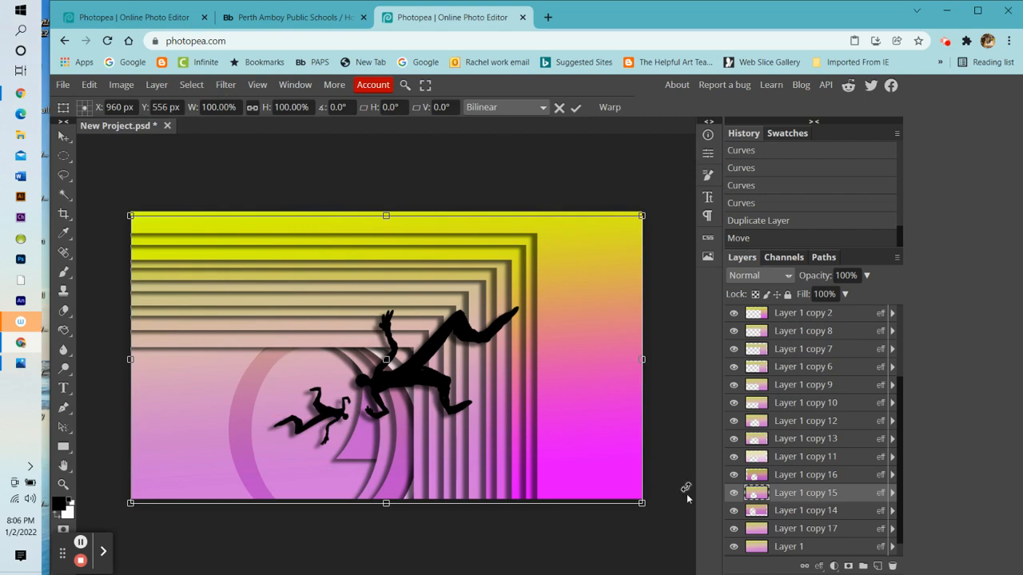
{"action": "left_click_drag", "start_coordinate": [660, 505], "coordinate": [635, 564]}
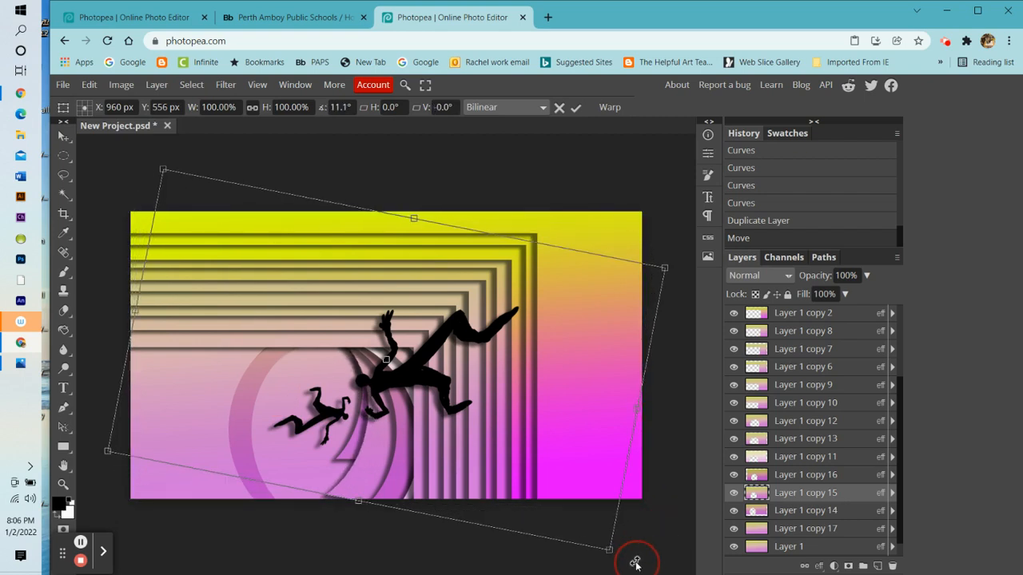
Rotate Layer 1 copy 16 about 6.6° clockwise around its centre
{"action": "left_click", "coordinate": [815, 477]}
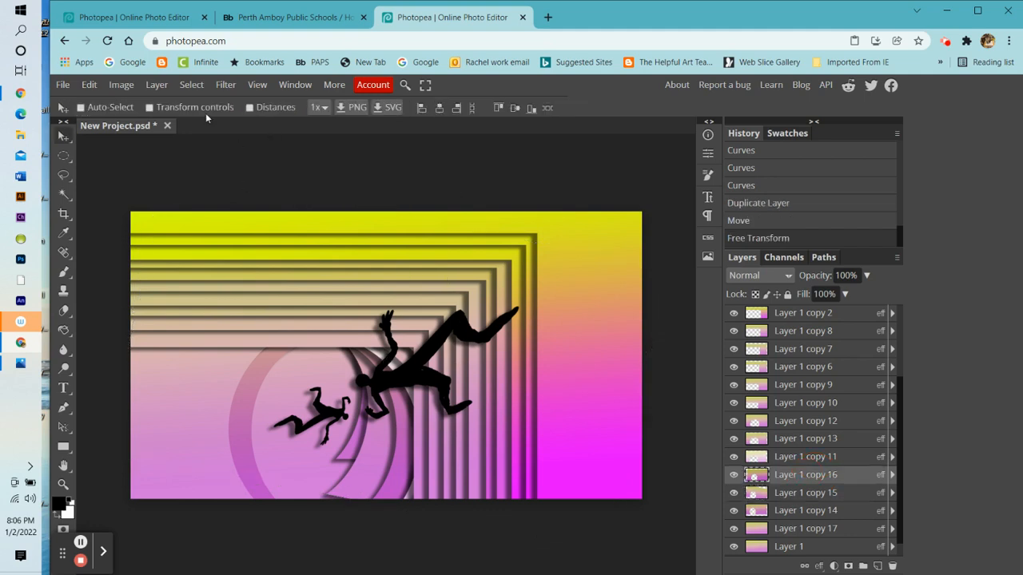
{"action": "left_click", "coordinate": [88, 84]}
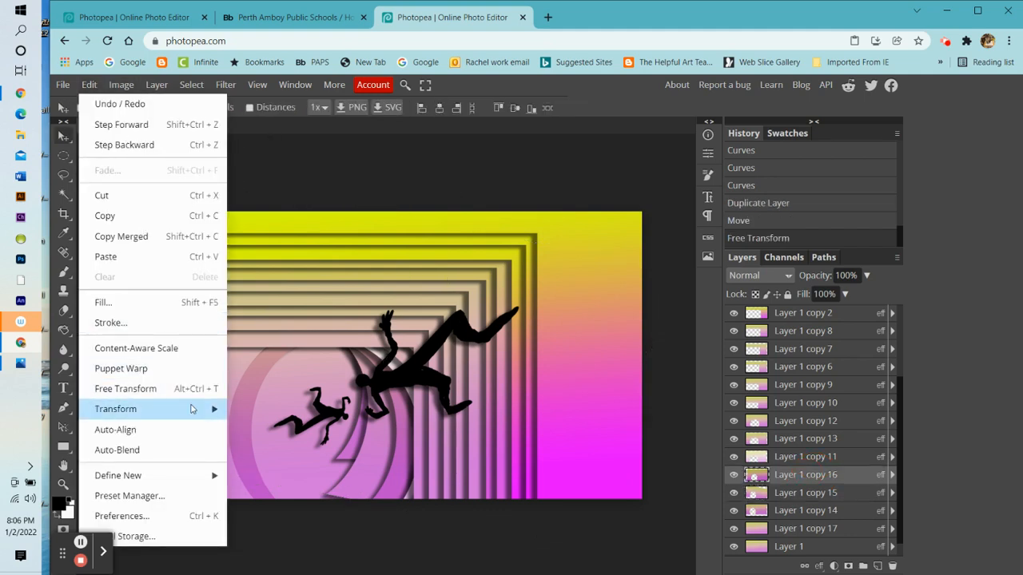
{"action": "left_click", "coordinate": [302, 412]}
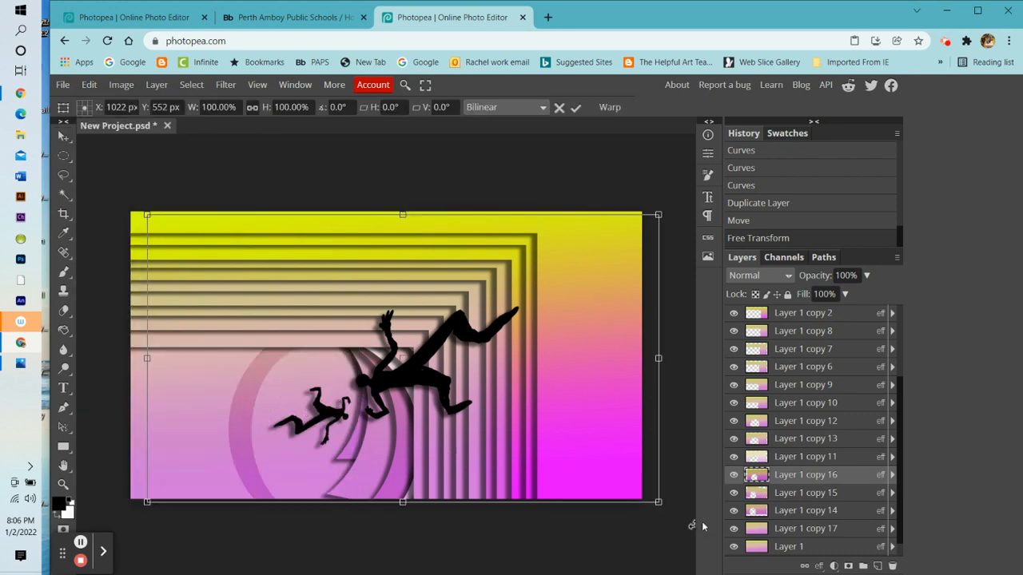
{"action": "left_click_drag", "start_coordinate": [670, 513], "coordinate": [651, 542]}
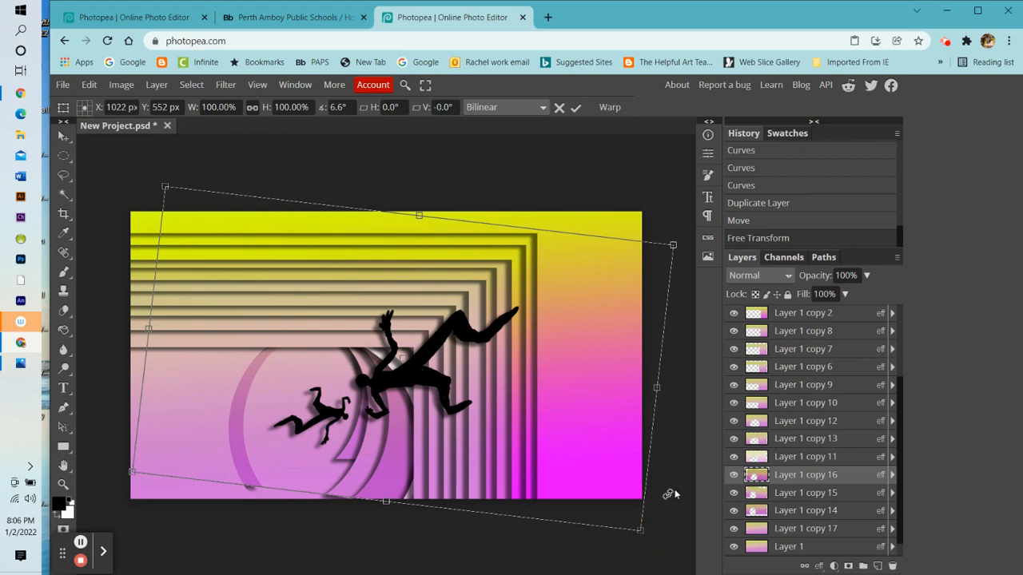
Rotate the innermost rectangular frame, Layer 1 copy 10, slightly clockwise so its opening tilts
{"action": "left_click", "coordinate": [791, 409]}
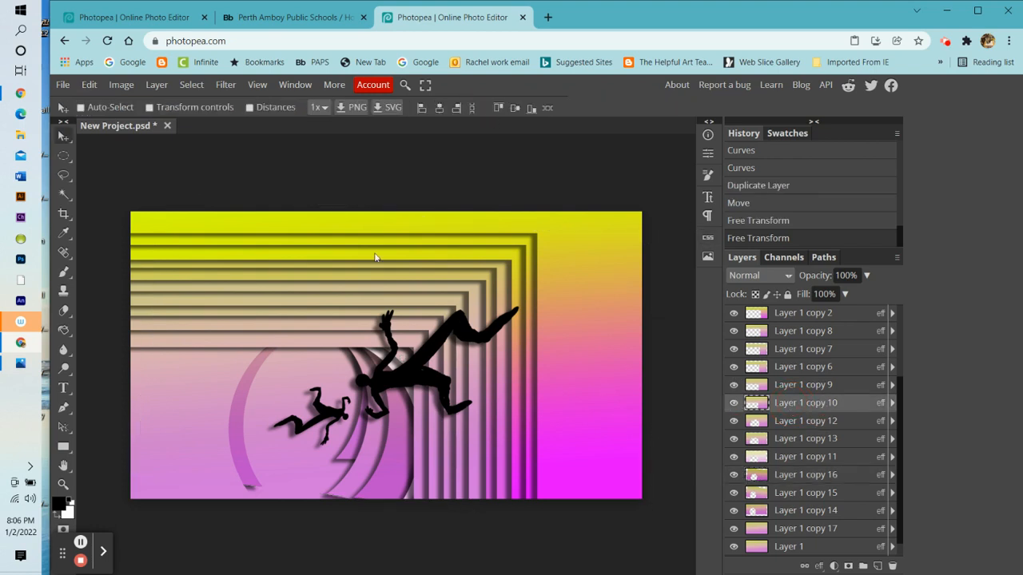
{"action": "left_click", "coordinate": [91, 85]}
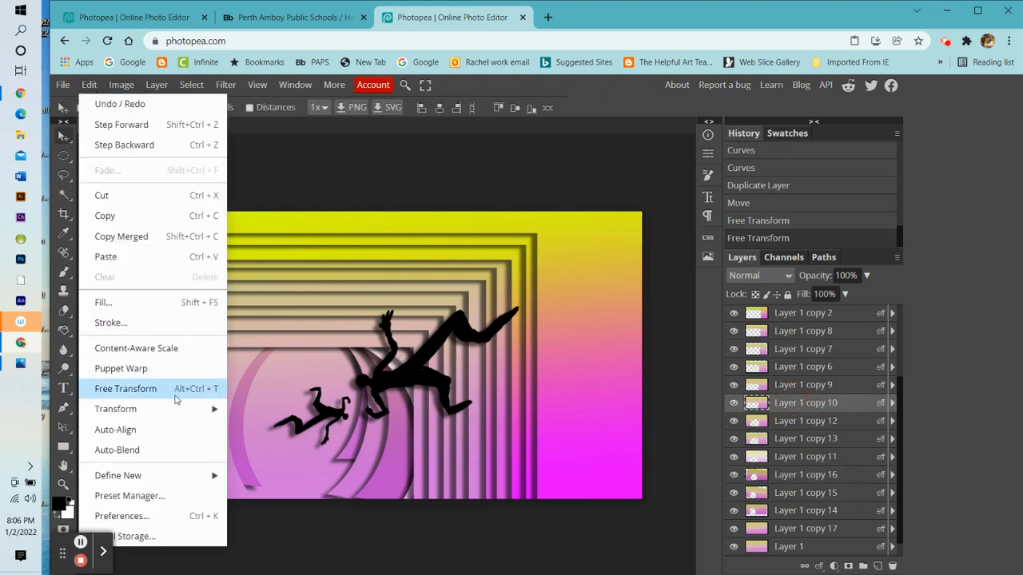
{"action": "mouse_move", "coordinate": [176, 409]}
{"action": "left_click", "coordinate": [274, 396]}
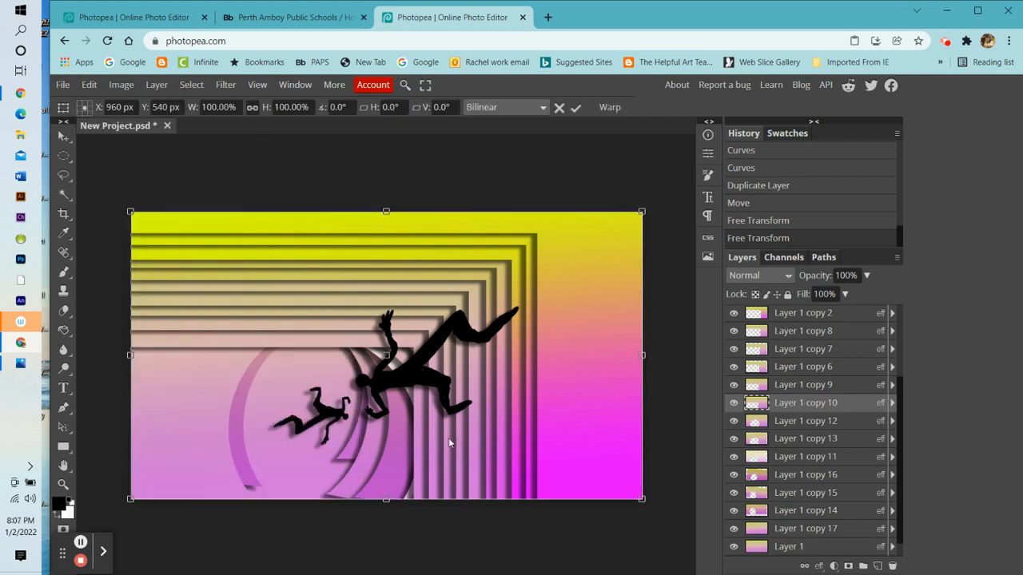
{"action": "left_click_drag", "start_coordinate": [654, 500], "coordinate": [630, 529]}
Rotate the next rectangular frame outward, Layer 1 copy 9, about 5° clockwise
{"action": "left_click", "coordinate": [789, 386]}
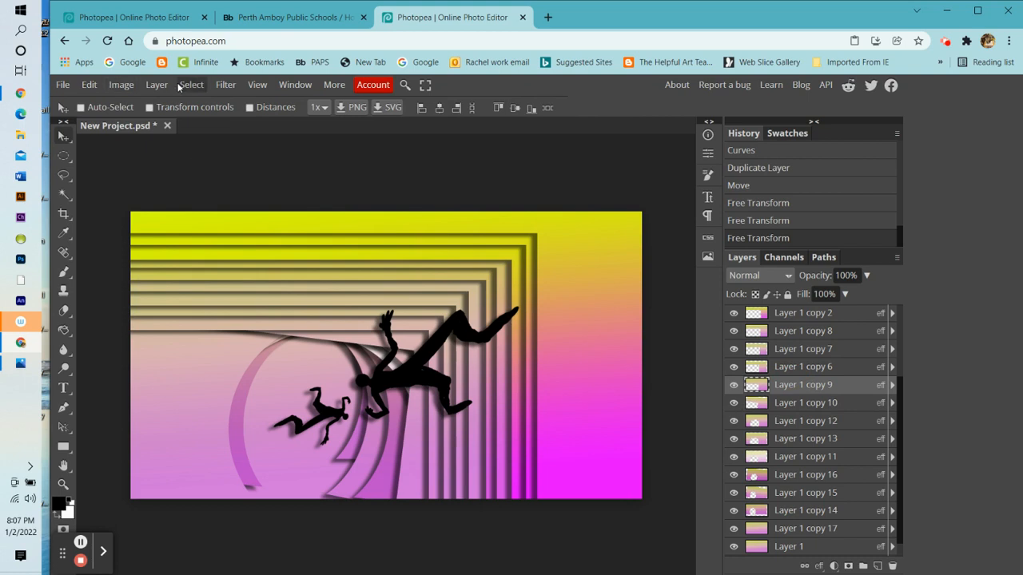
{"action": "left_click", "coordinate": [88, 84]}
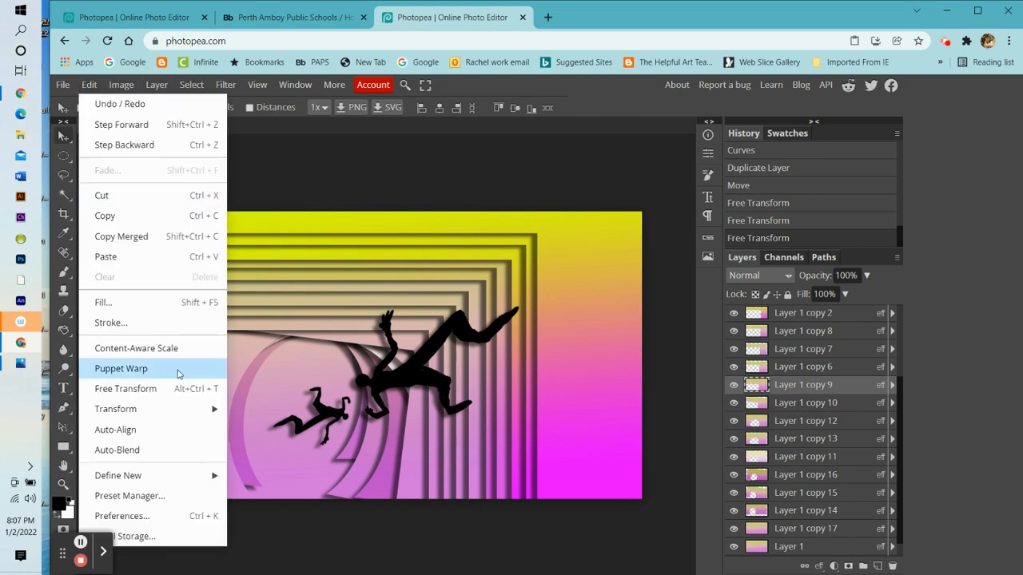
{"action": "mouse_move", "coordinate": [170, 412]}
{"action": "left_click", "coordinate": [249, 397]}
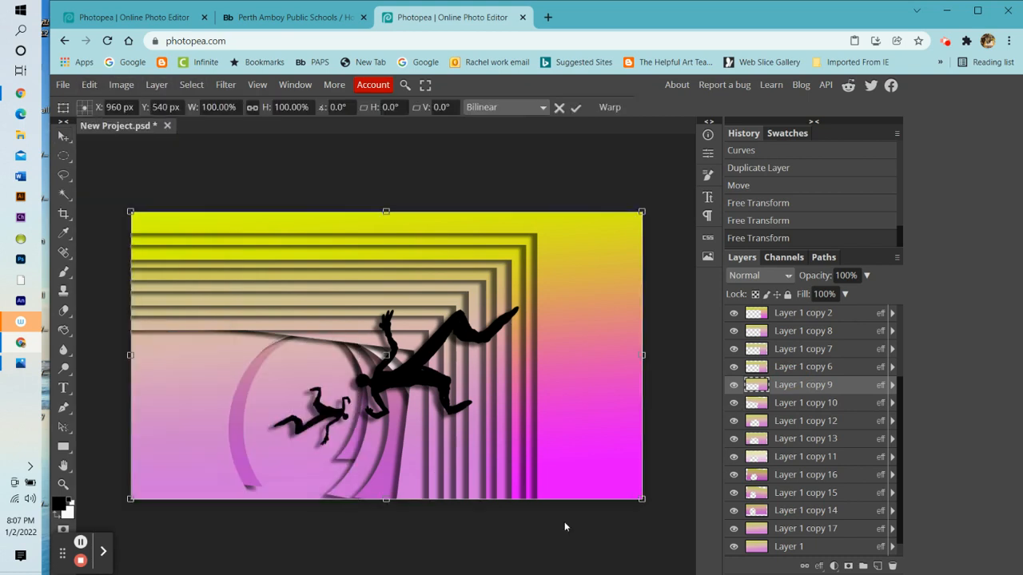
{"action": "left_click_drag", "start_coordinate": [653, 510], "coordinate": [634, 530]}
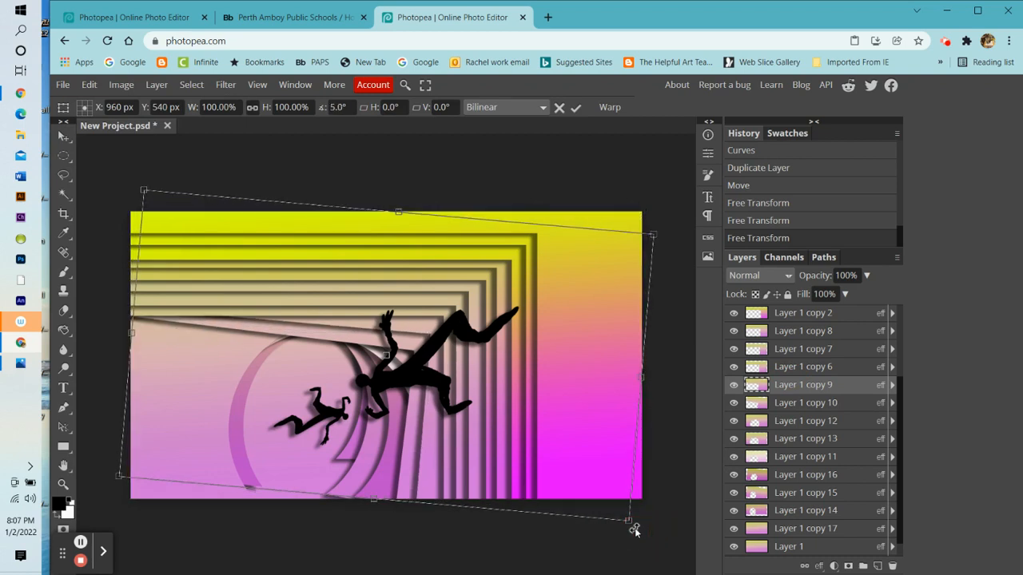
Rotate Layer 1 copy 6 about 4.6° clockwise, shift it down and to the left, and select Layer 1 copy 7
{"action": "left_click", "coordinate": [808, 369]}
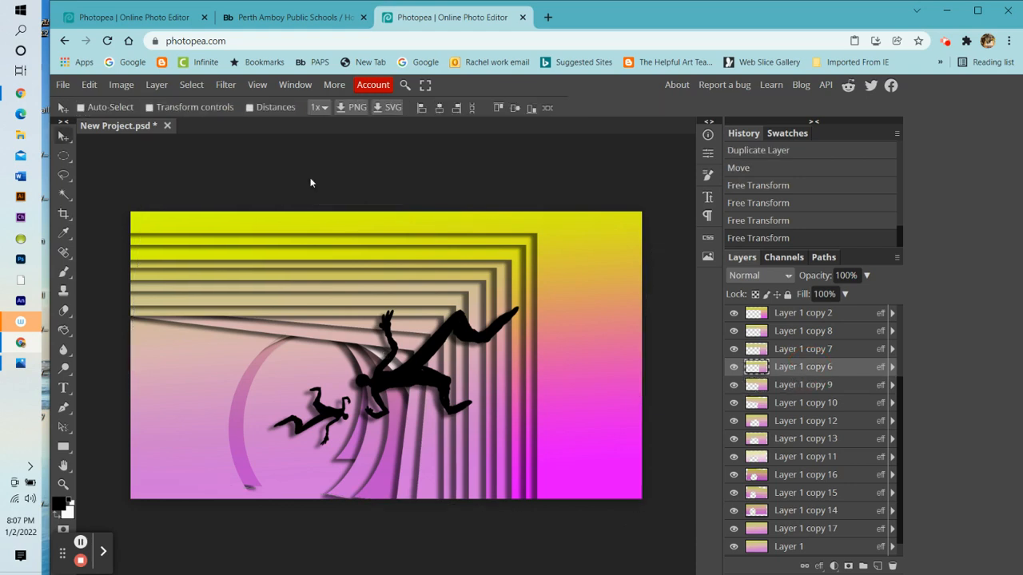
{"action": "left_click", "coordinate": [89, 85]}
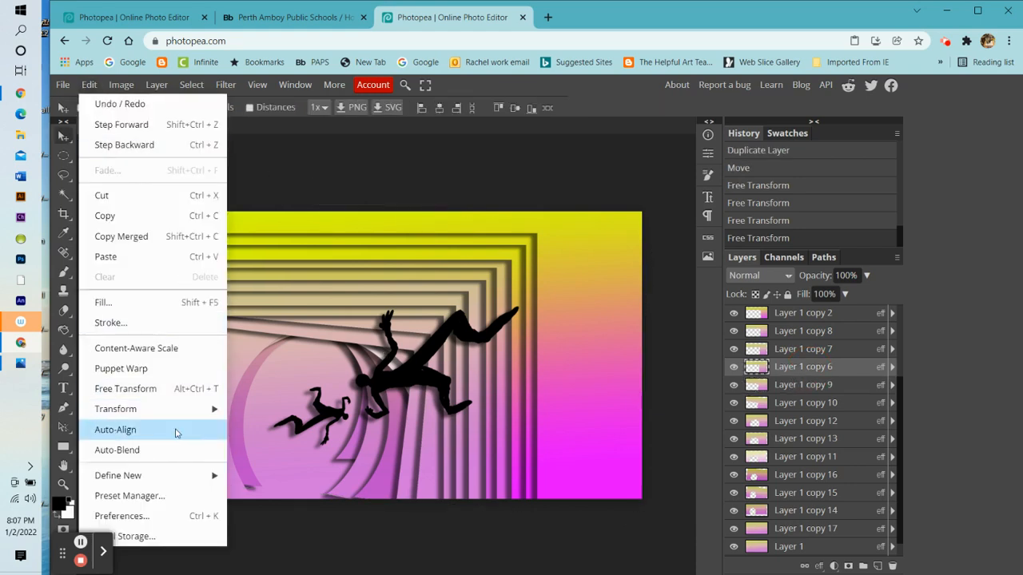
{"action": "mouse_move", "coordinate": [214, 410]}
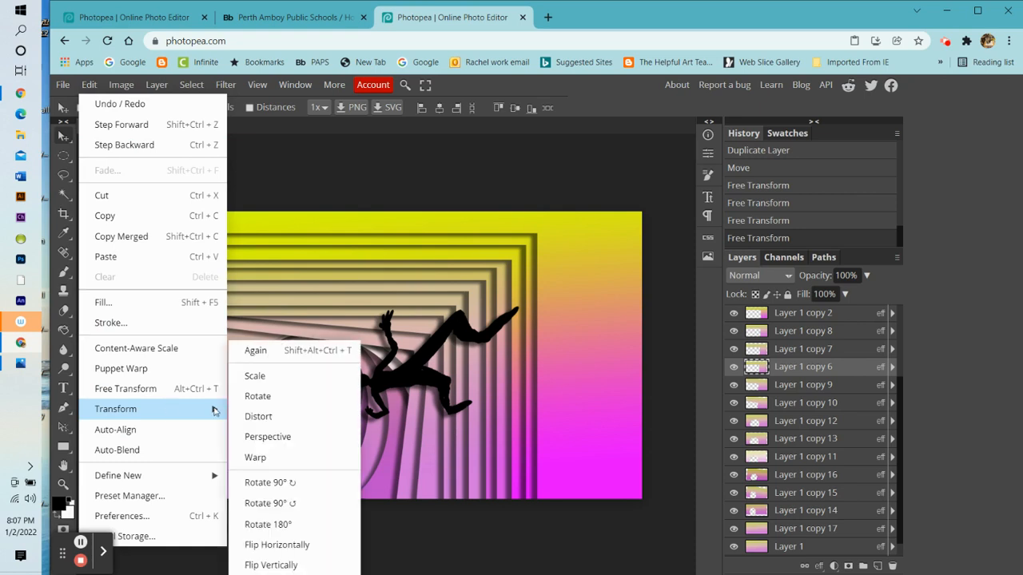
{"action": "left_click", "coordinate": [268, 397]}
{"action": "left_click_drag", "start_coordinate": [630, 534], "coordinate": [617, 555]}
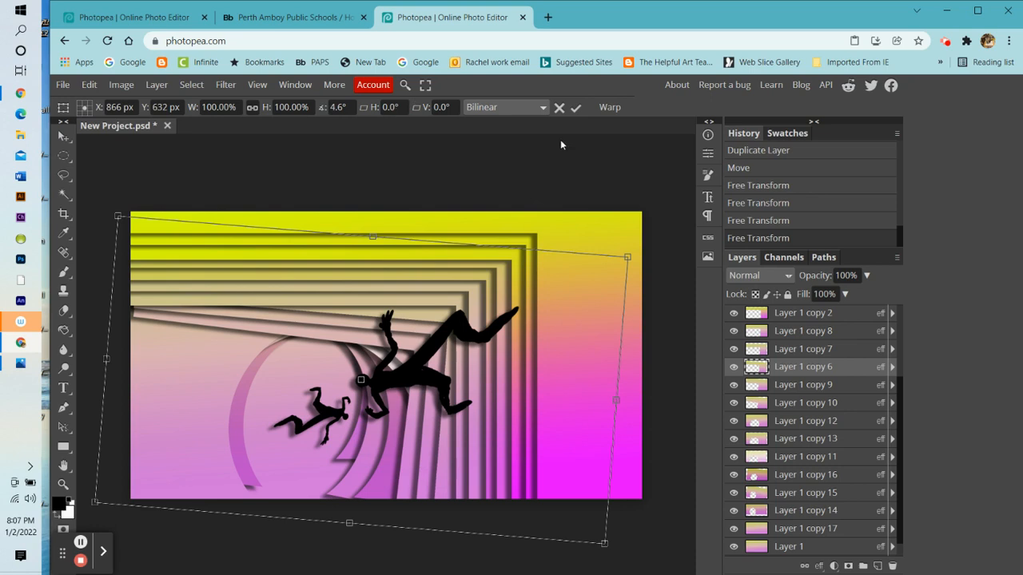
{"action": "left_click", "coordinate": [576, 110]}
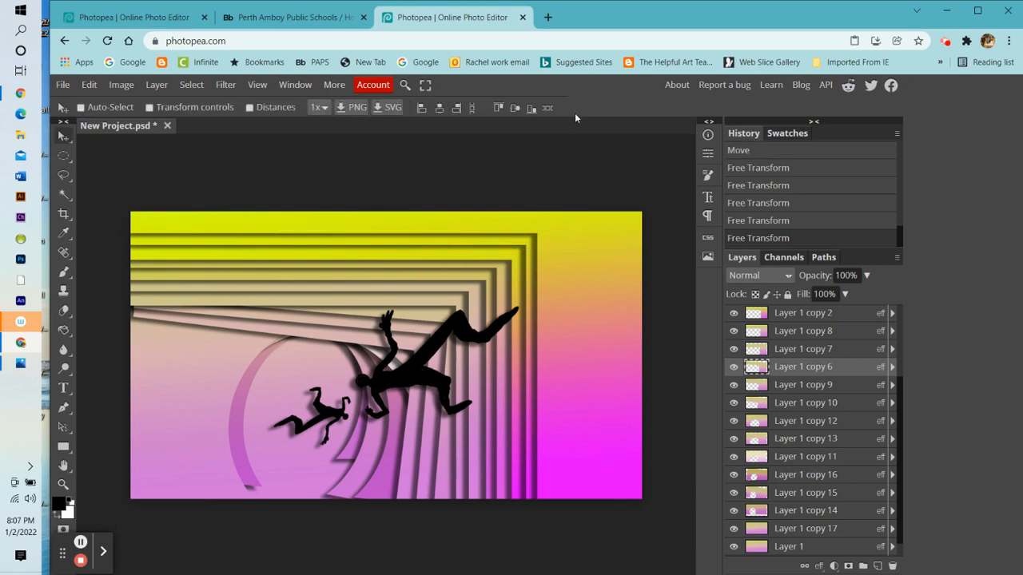
{"action": "left_click", "coordinate": [766, 351]}
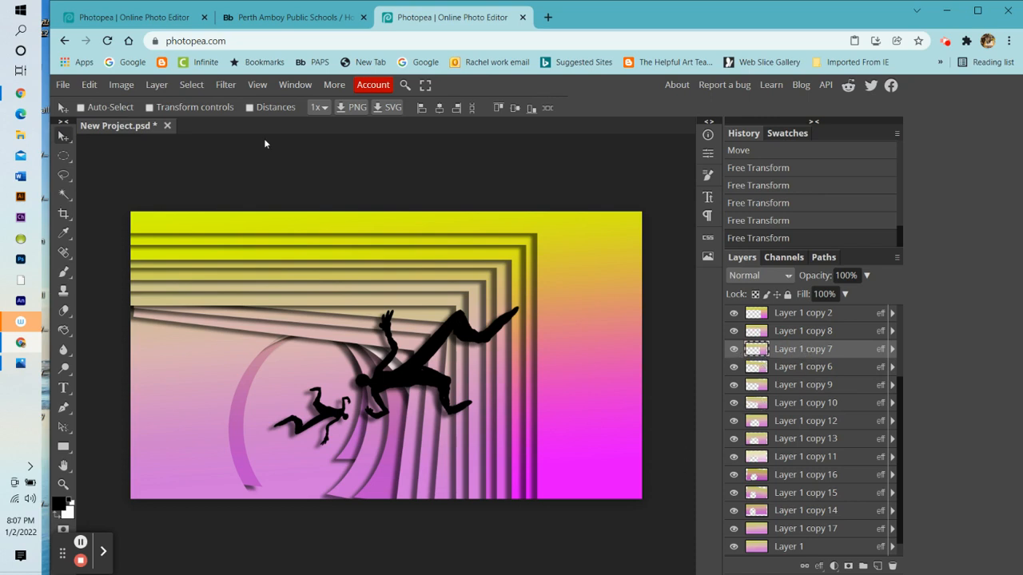
Rotate Layer 1 copy 7 about 4.2° clockwise around its centre
{"action": "left_click", "coordinate": [87, 86]}
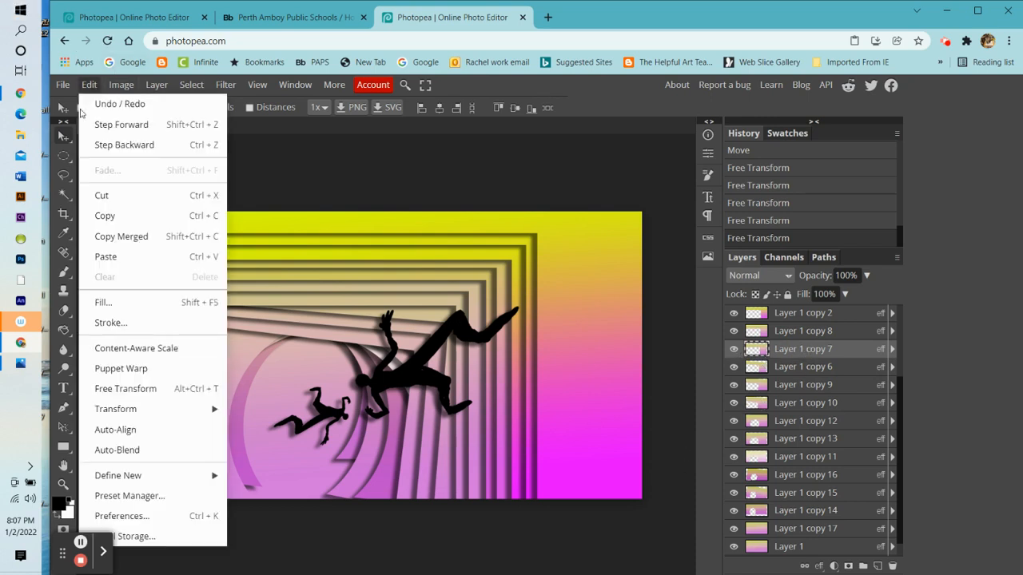
{"action": "mouse_move", "coordinate": [148, 409]}
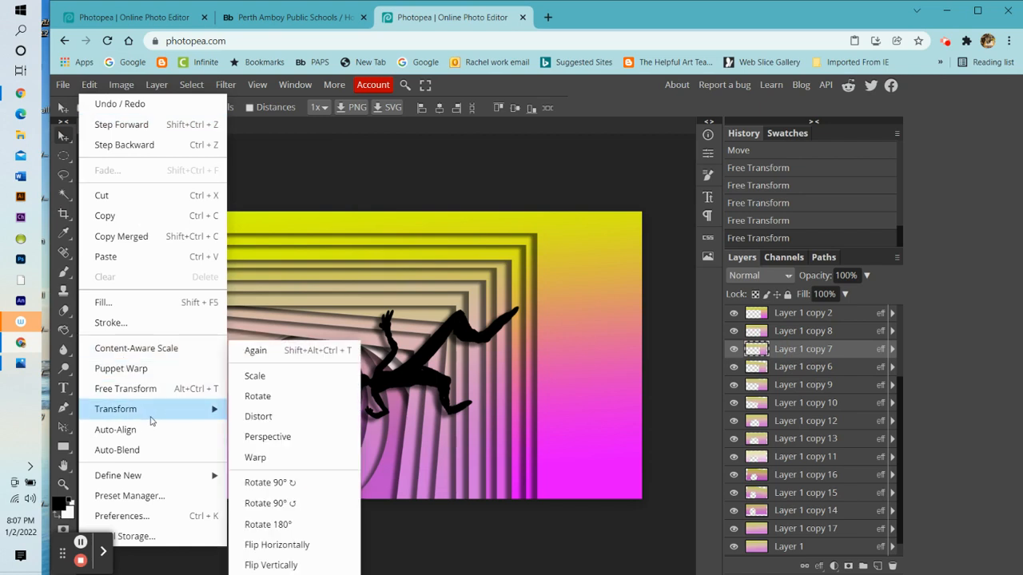
{"action": "left_click", "coordinate": [254, 398]}
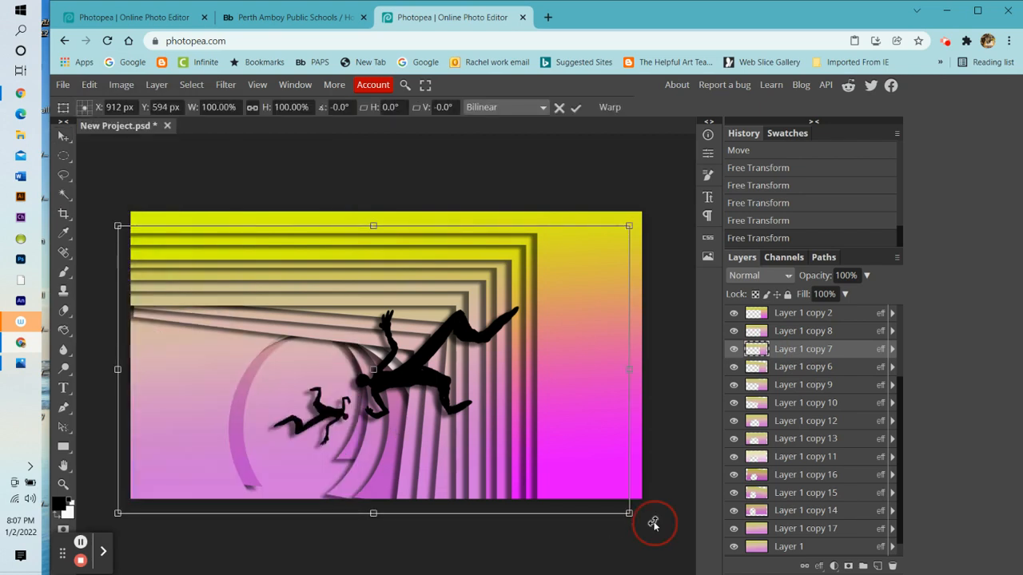
{"action": "left_click_drag", "start_coordinate": [653, 523], "coordinate": [647, 549]}
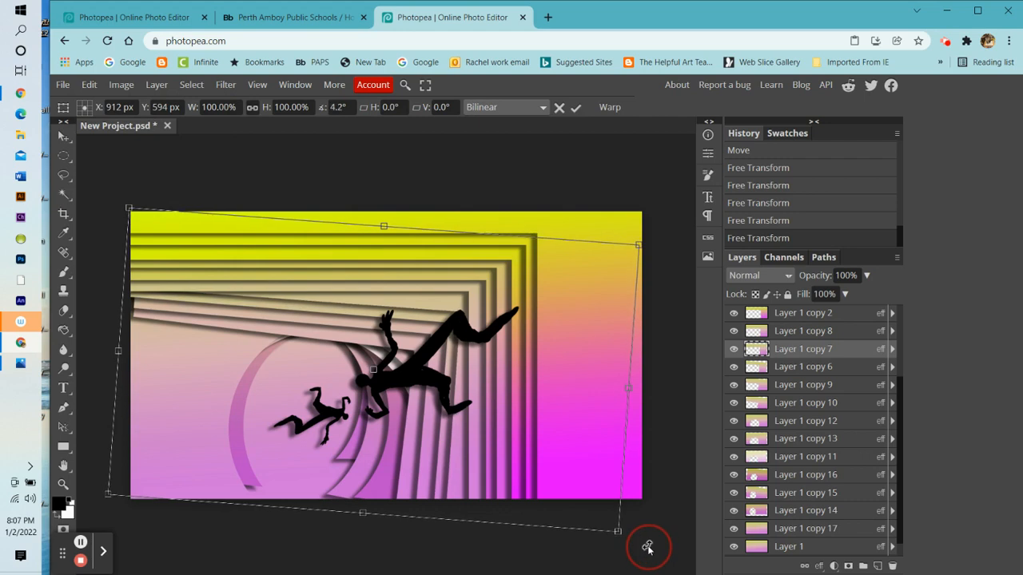
Recolour Layer 1, behind the circular opening, to blue using Hue/Saturation with hue -86, saturation 46 and lightness -3
{"action": "scroll", "coordinate": [839, 503], "scroll_direction": "down", "scroll_amount": 2}
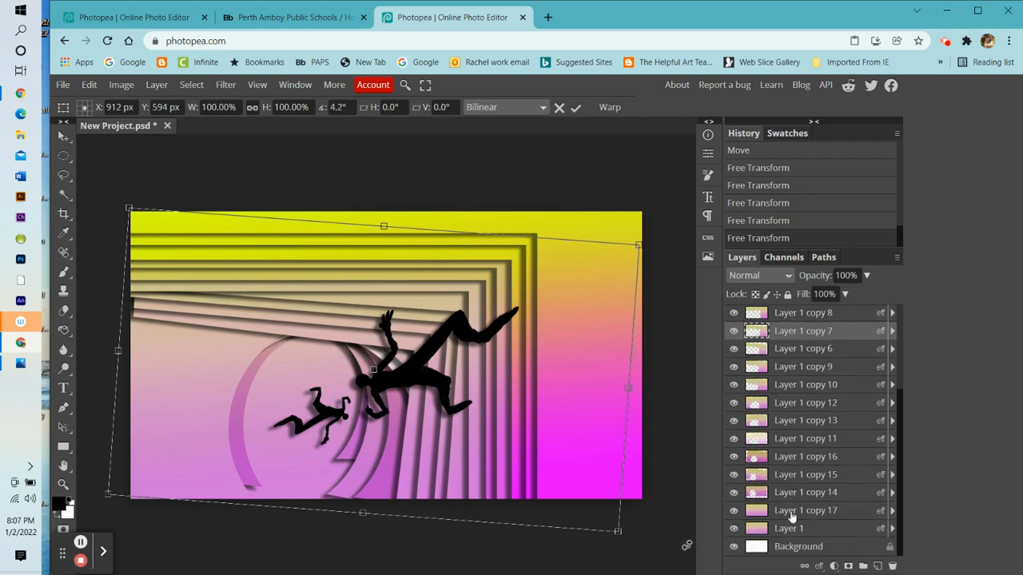
{"action": "left_click", "coordinate": [782, 531]}
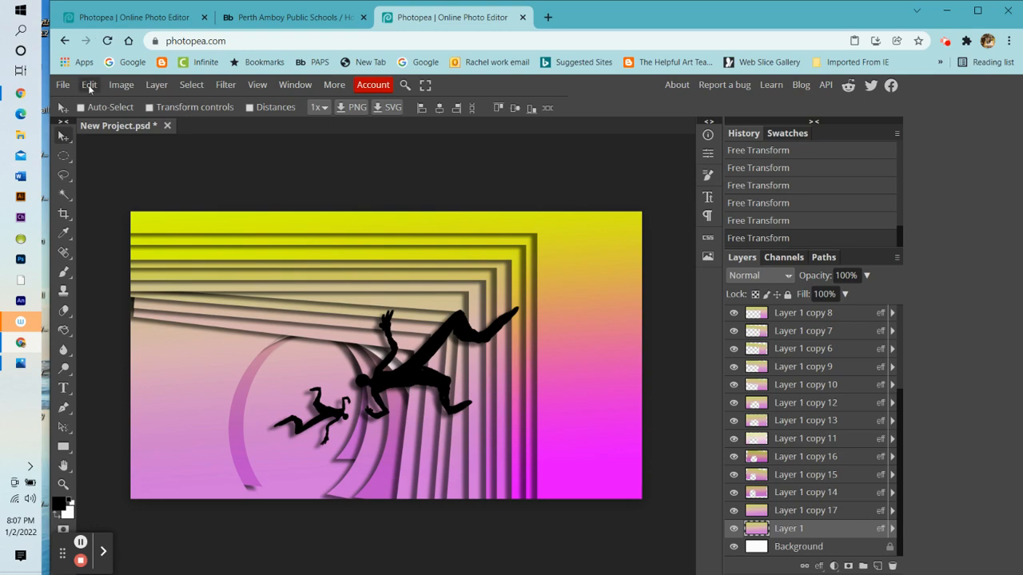
{"action": "left_click", "coordinate": [89, 86]}
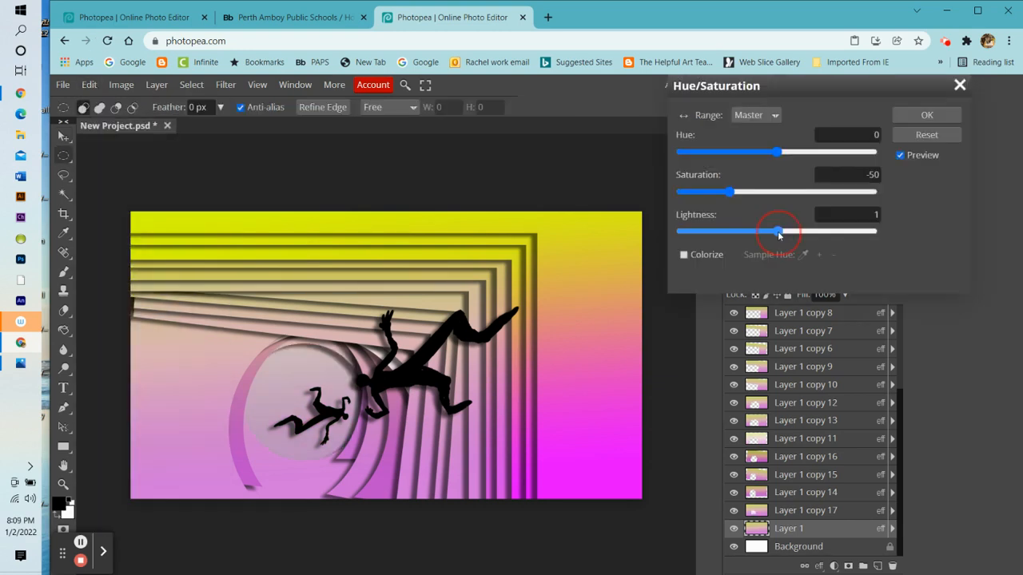
{"action": "left_click_drag", "start_coordinate": [773, 236], "coordinate": [772, 234]}
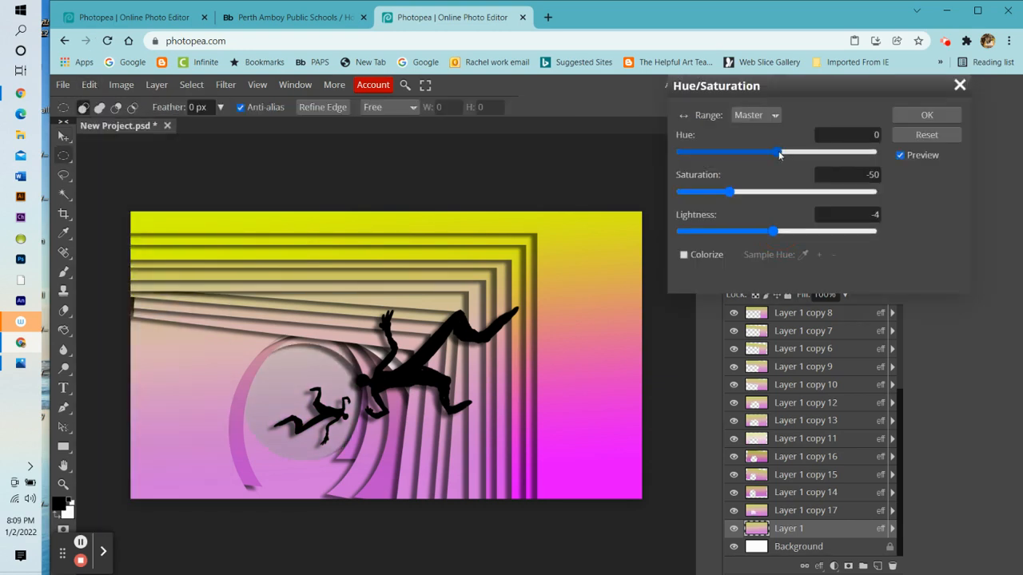
{"action": "left_click_drag", "start_coordinate": [778, 153], "coordinate": [775, 235]}
{"action": "left_click_drag", "start_coordinate": [706, 151], "coordinate": [733, 157]}
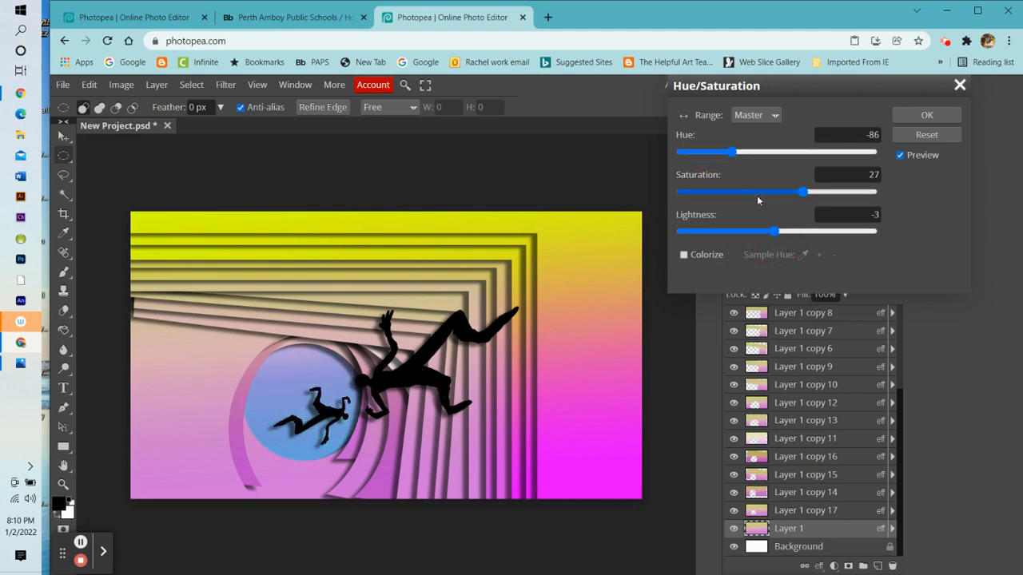
{"action": "left_click_drag", "start_coordinate": [805, 192], "coordinate": [741, 192]}
{"action": "left_click_drag", "start_coordinate": [811, 192], "coordinate": [820, 191]}
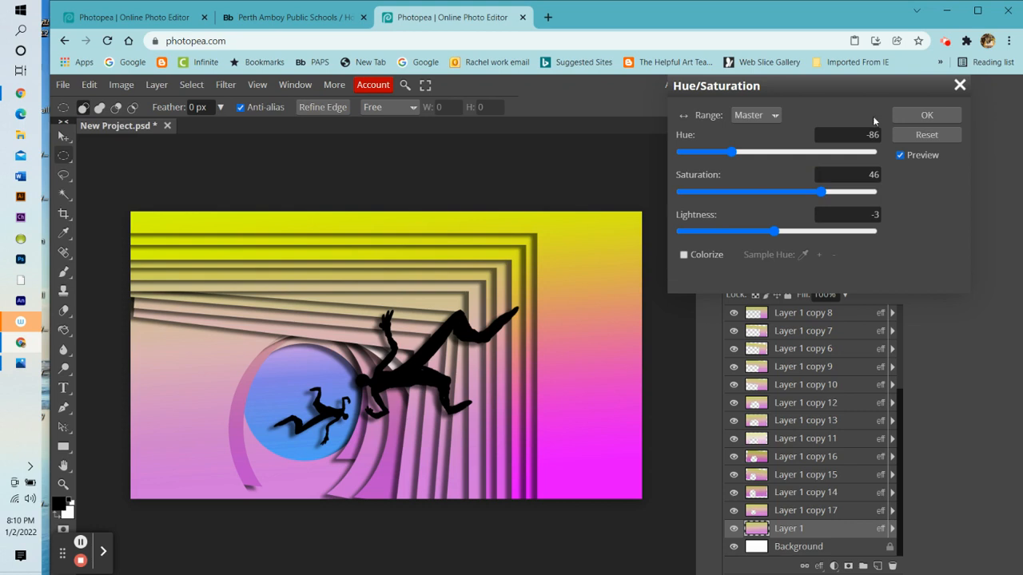
{"action": "left_click", "coordinate": [923, 115]}
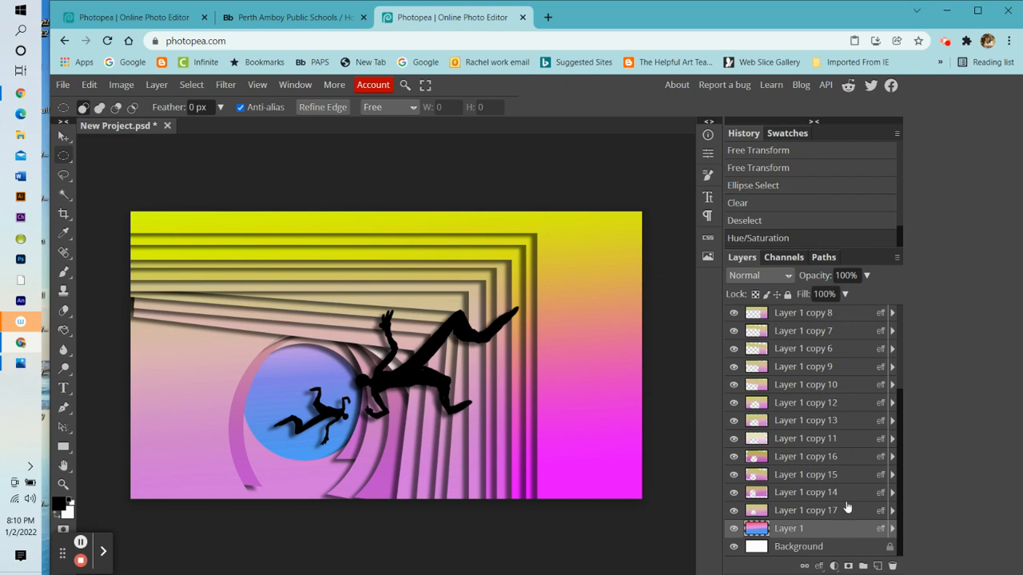
Remove the drop shadow from the small figure on Layer 2, keeping Inner Glow and Inner Shadow off
{"action": "scroll", "coordinate": [830, 443], "scroll_direction": "up", "scroll_amount": 3}
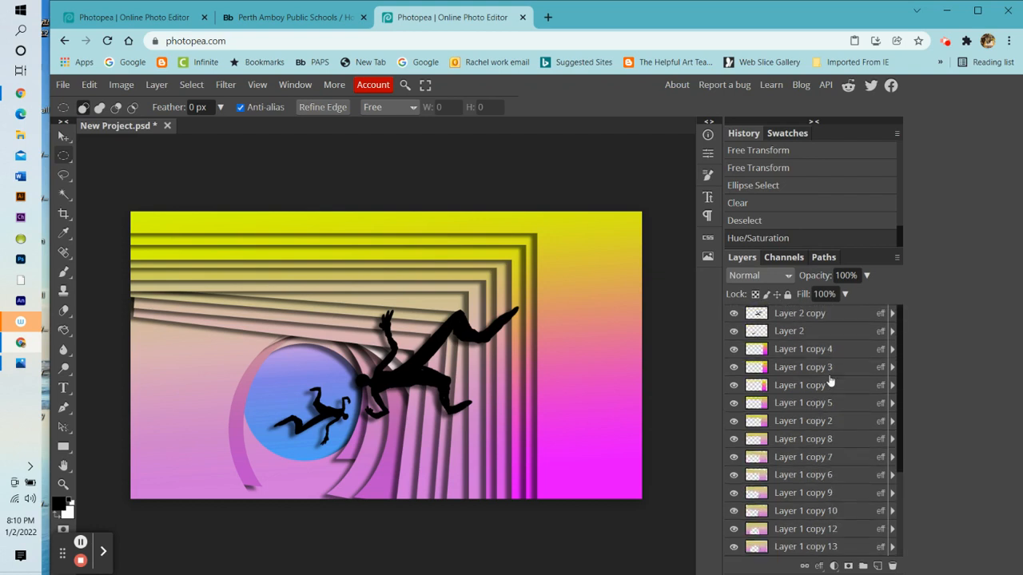
{"action": "left_click", "coordinate": [734, 331]}
{"action": "left_click", "coordinate": [734, 331]}
{"action": "left_click", "coordinate": [835, 331]}
{"action": "right_click", "coordinate": [853, 334]}
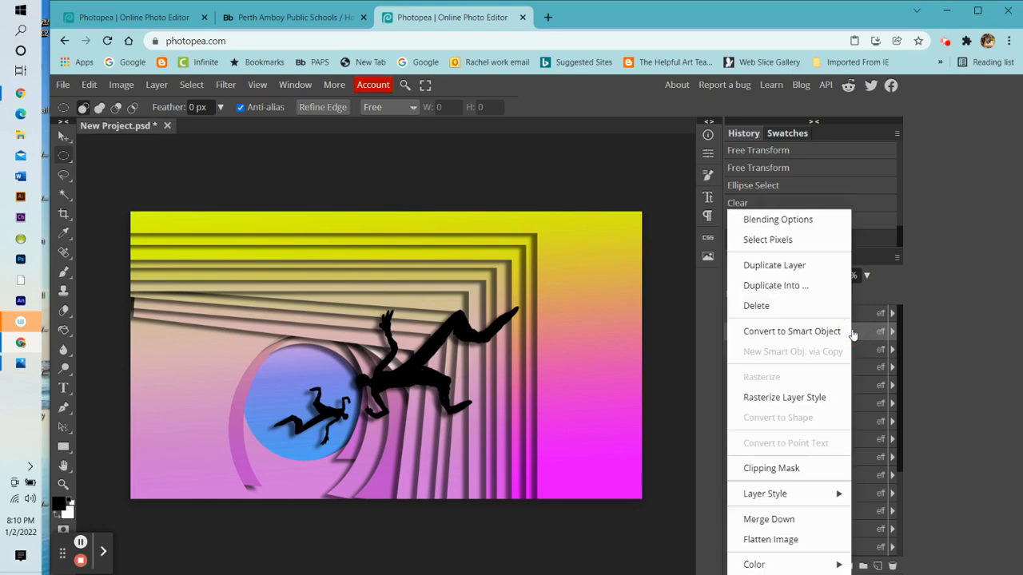
{"action": "left_click", "coordinate": [797, 220]}
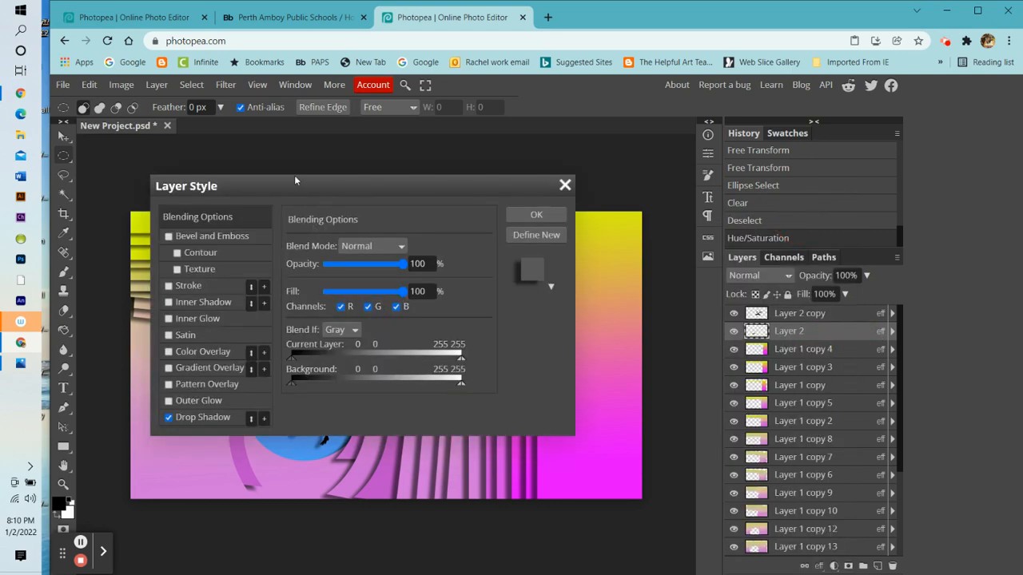
{"action": "left_click_drag", "start_coordinate": [307, 183], "coordinate": [831, 141]}
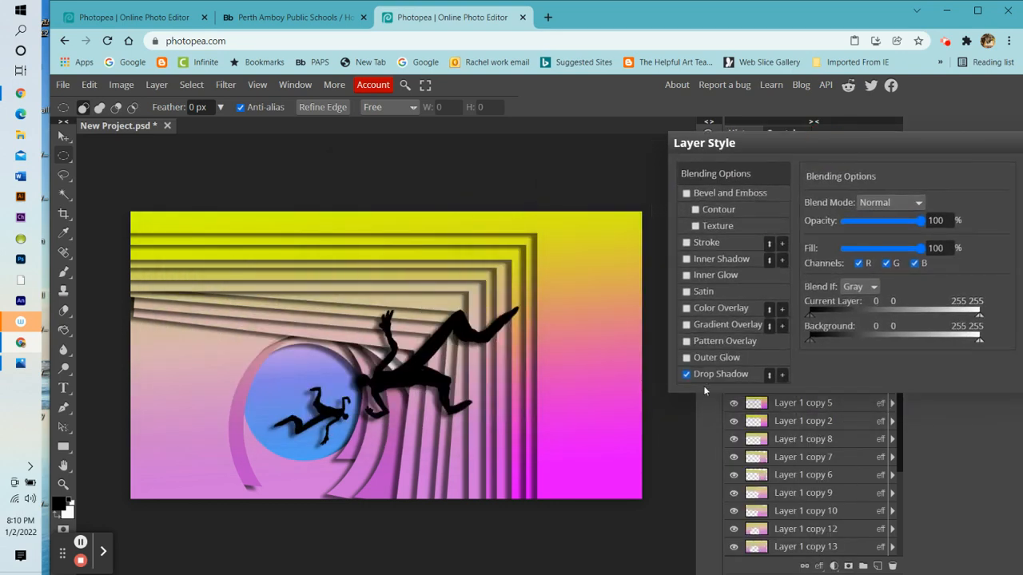
{"action": "left_click", "coordinate": [687, 375]}
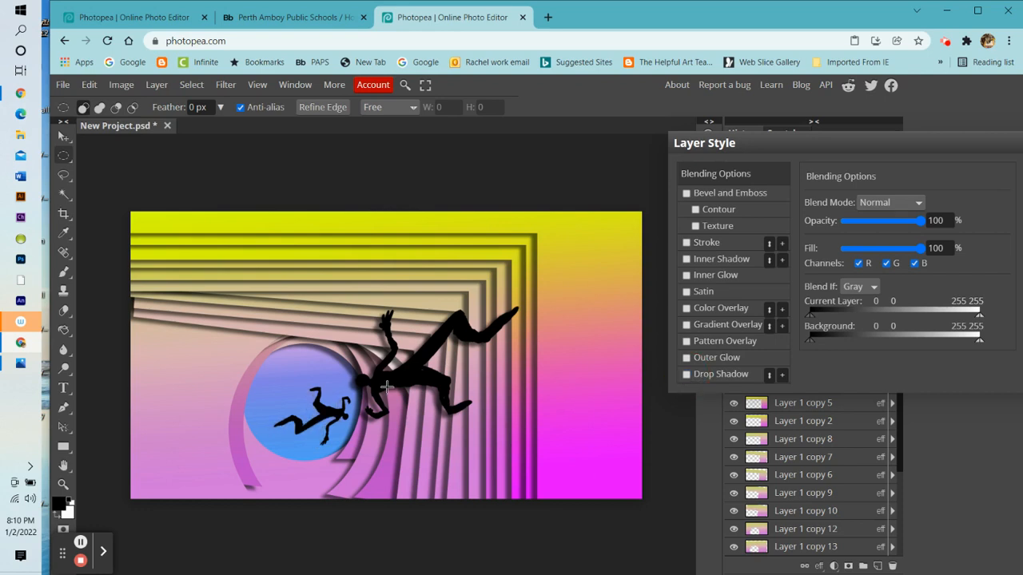
{"action": "left_click", "coordinate": [685, 275]}
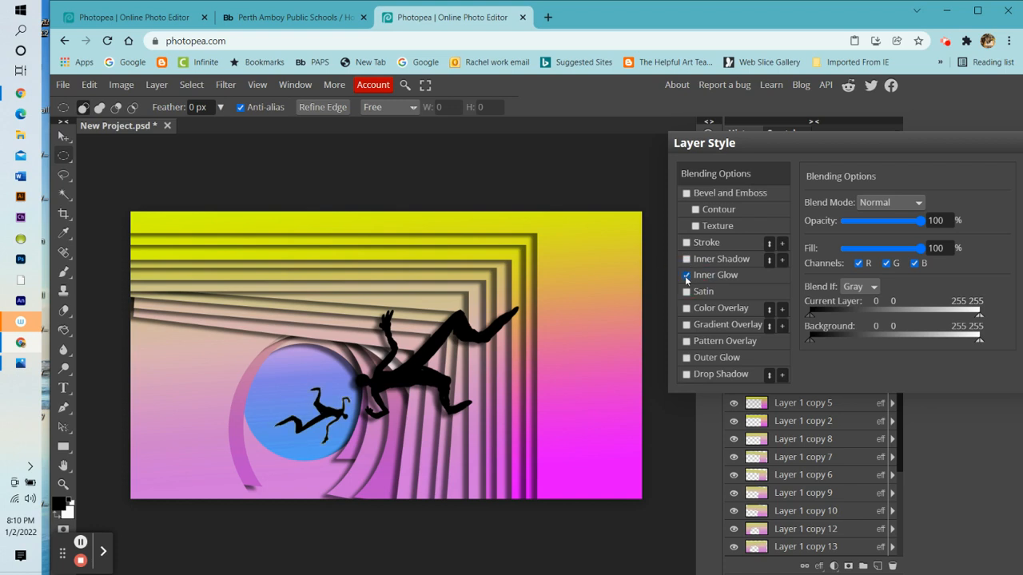
{"action": "left_click", "coordinate": [686, 276]}
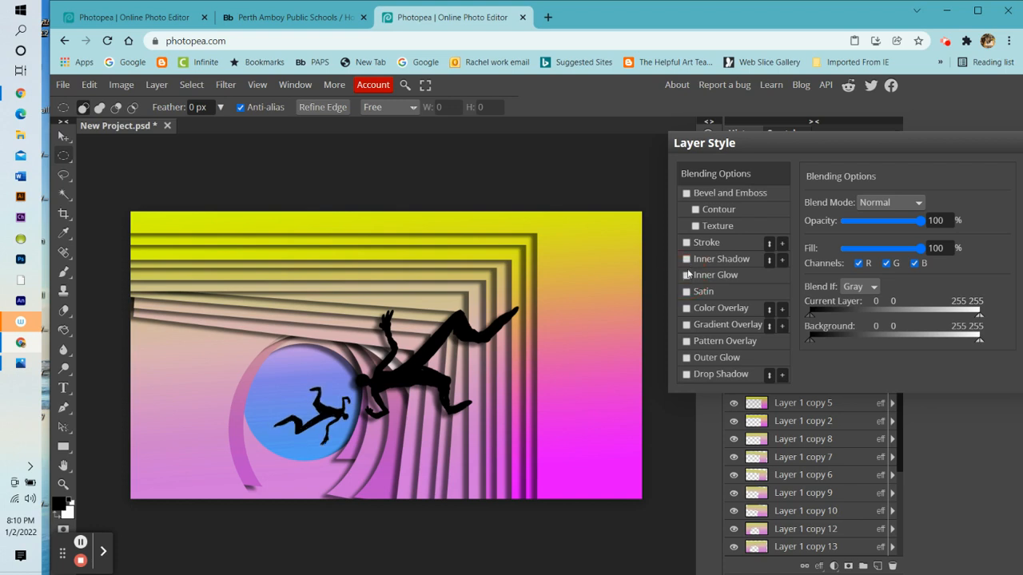
{"action": "left_click", "coordinate": [686, 260]}
{"action": "left_click_drag", "start_coordinate": [935, 143], "coordinate": [865, 142]}
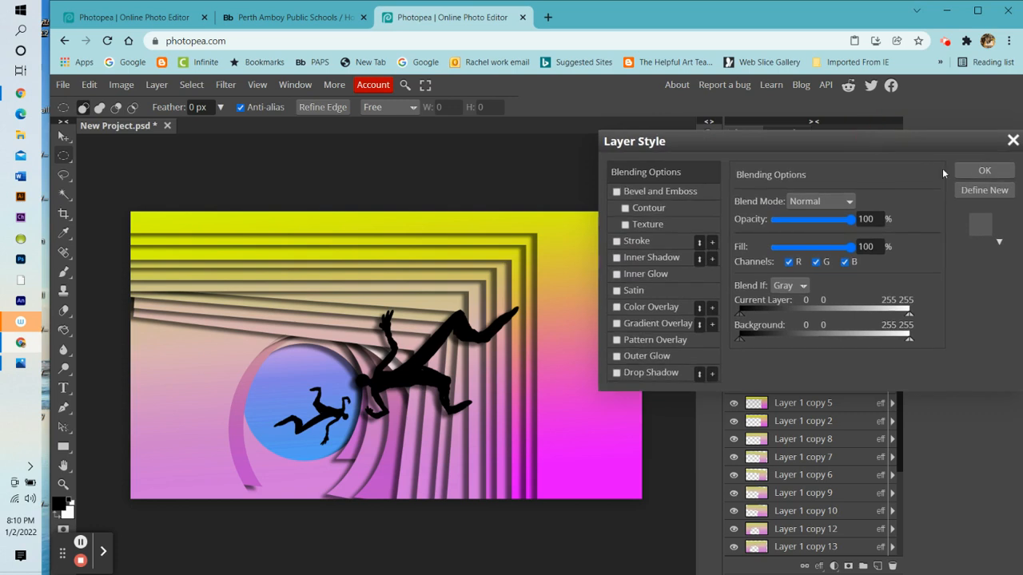
{"action": "left_click", "coordinate": [979, 171]}
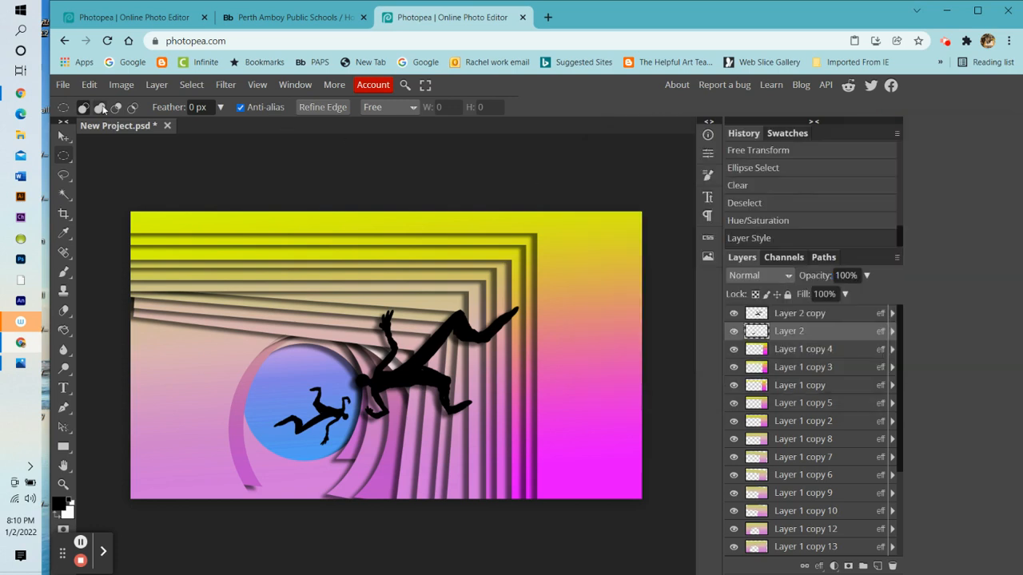
Apply a Perspective transform to the small figure on Layer 2, making its head end taller and its foot end narrower
{"action": "left_click", "coordinate": [88, 84]}
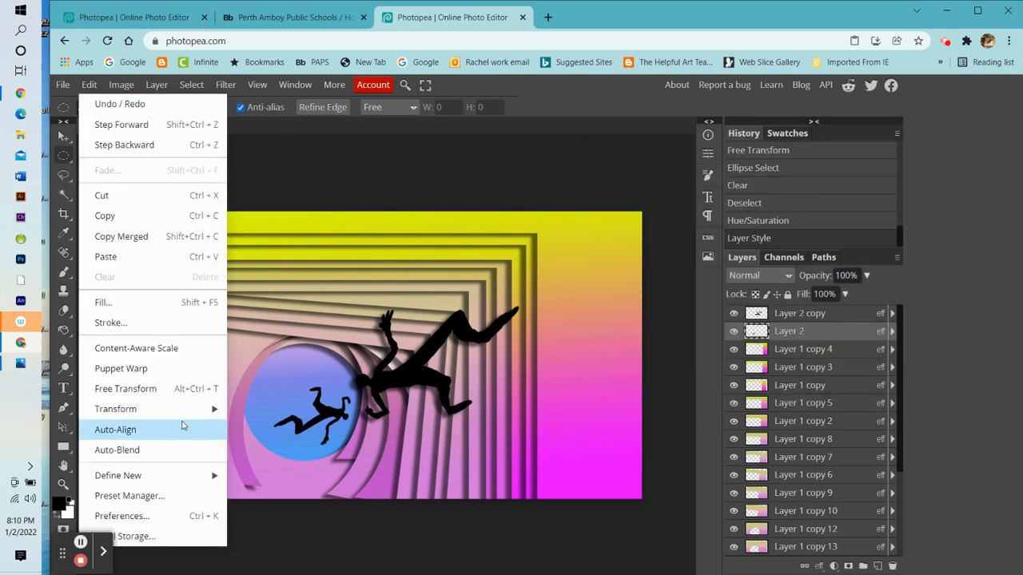
{"action": "mouse_move", "coordinate": [190, 409]}
{"action": "left_click", "coordinate": [302, 441]}
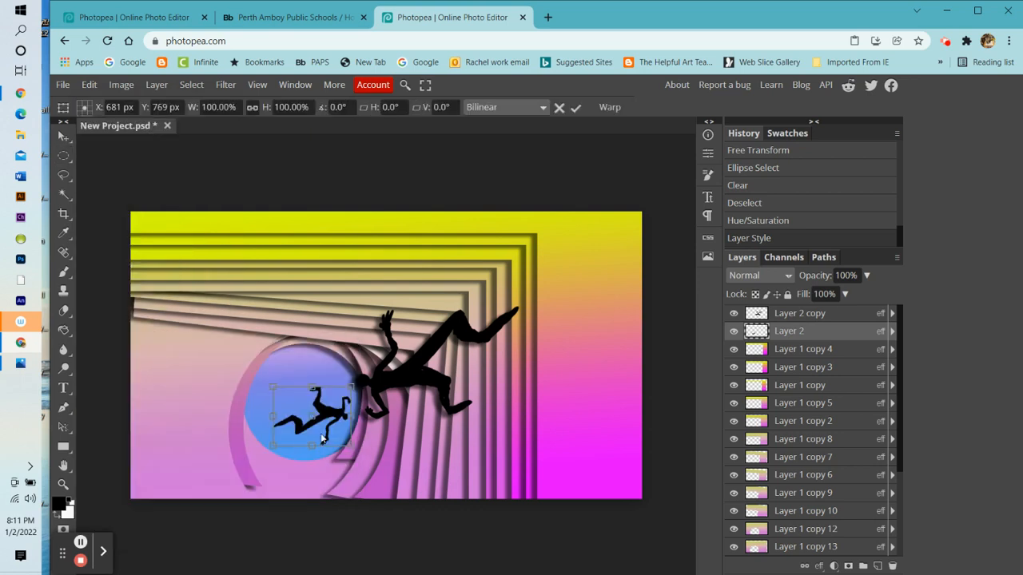
{"action": "mouse_move", "coordinate": [352, 445]}
{"action": "left_mouse_down"}
{"action": "mouse_move", "coordinate": [320, 444]}
{"action": "mouse_move", "coordinate": [353, 463]}
{"action": "left_mouse_up"}
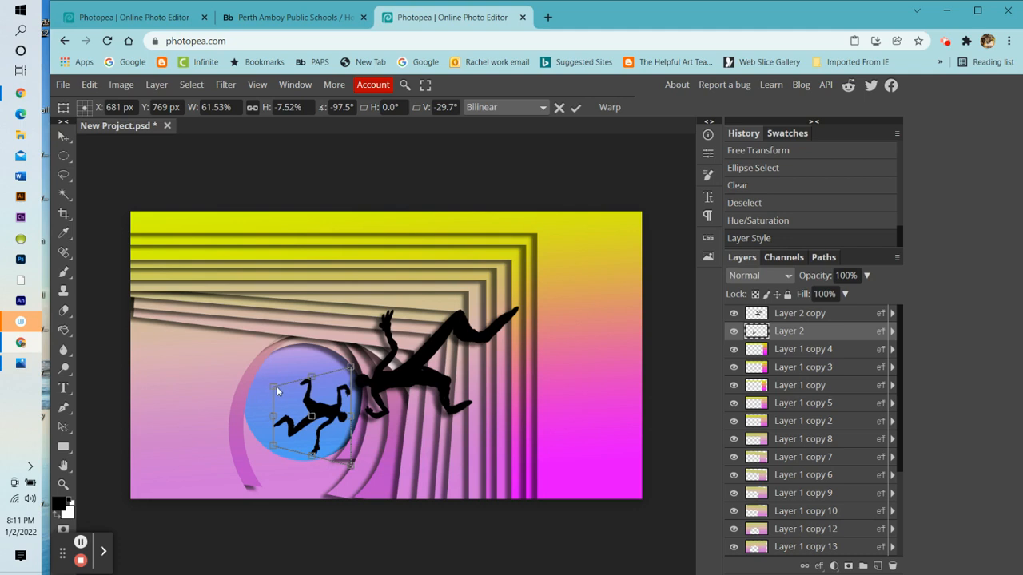
{"action": "left_click_drag", "start_coordinate": [272, 386], "coordinate": [274, 398]}
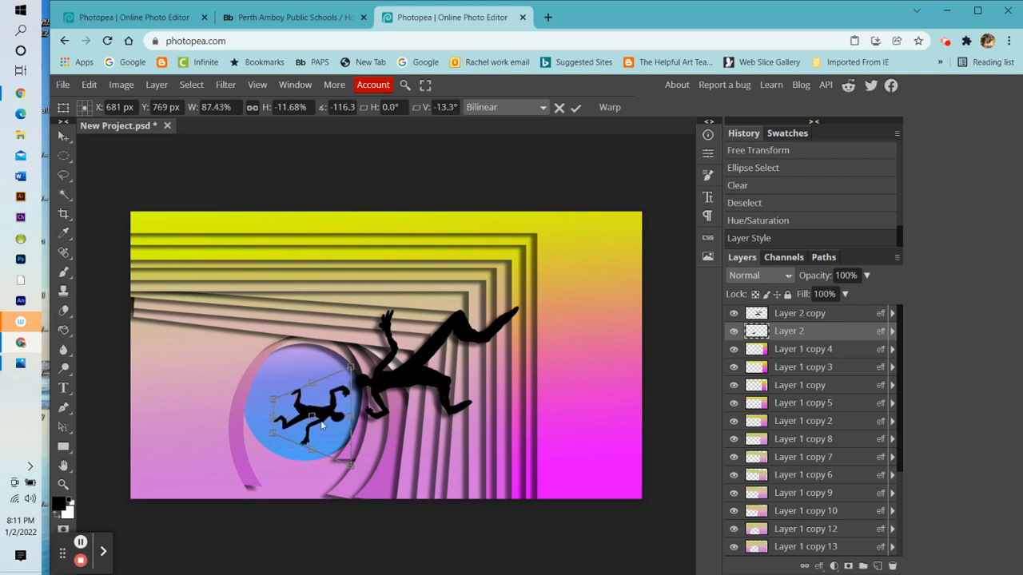
{"action": "mouse_move", "coordinate": [351, 416]}
{"action": "left_mouse_down"}
{"action": "mouse_move", "coordinate": [335, 408]}
{"action": "mouse_move", "coordinate": [349, 417]}
{"action": "left_mouse_up"}
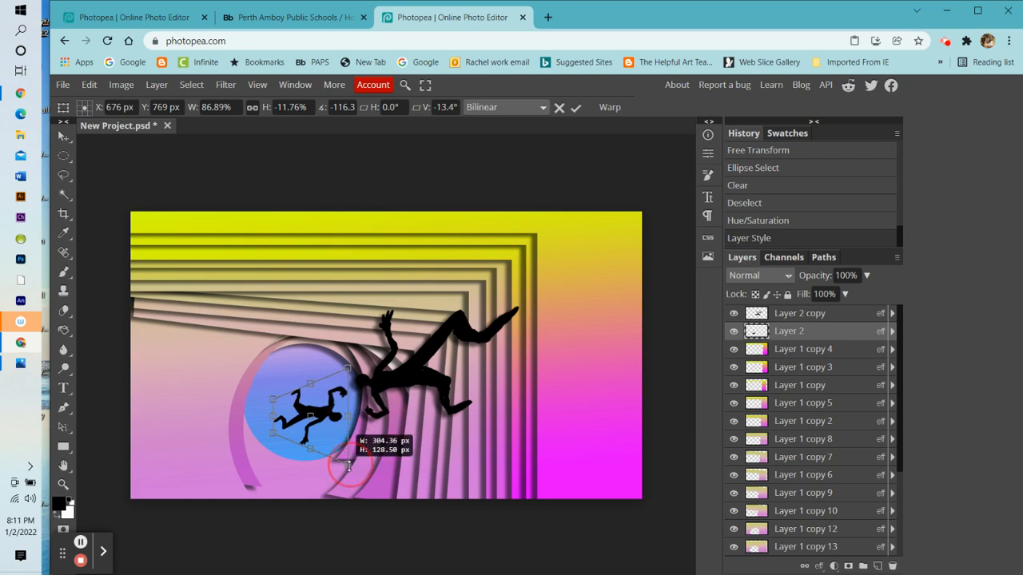
{"action": "left_click_drag", "start_coordinate": [349, 469], "coordinate": [349, 470]}
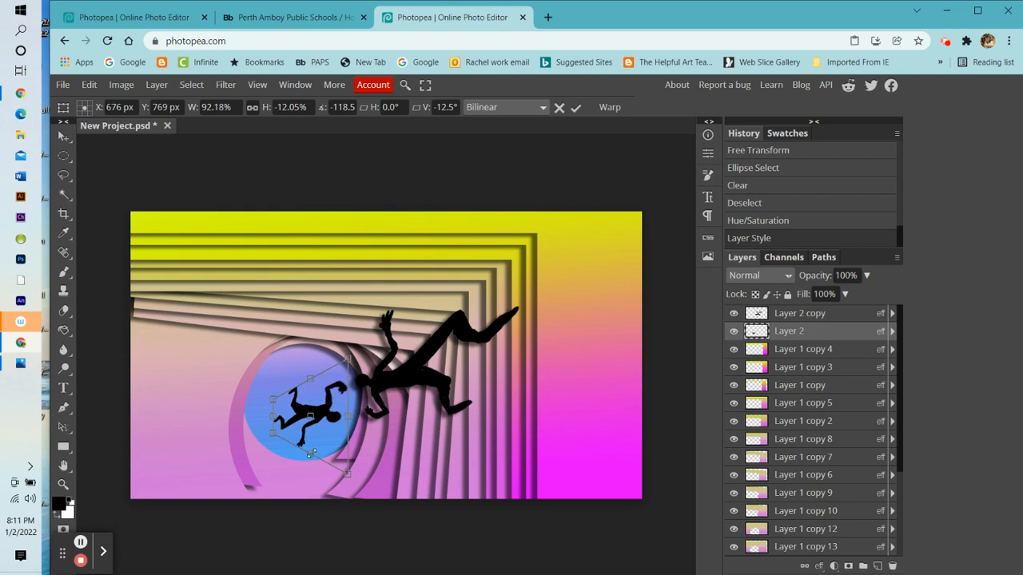
{"action": "left_click_drag", "start_coordinate": [312, 454], "coordinate": [311, 448]}
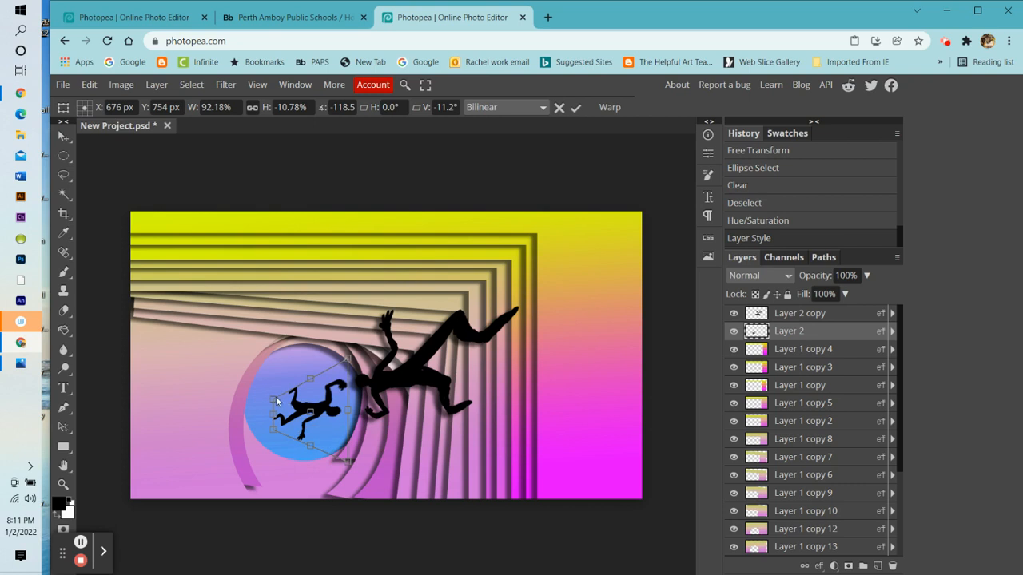
{"action": "left_click_drag", "start_coordinate": [274, 398], "coordinate": [275, 391]}
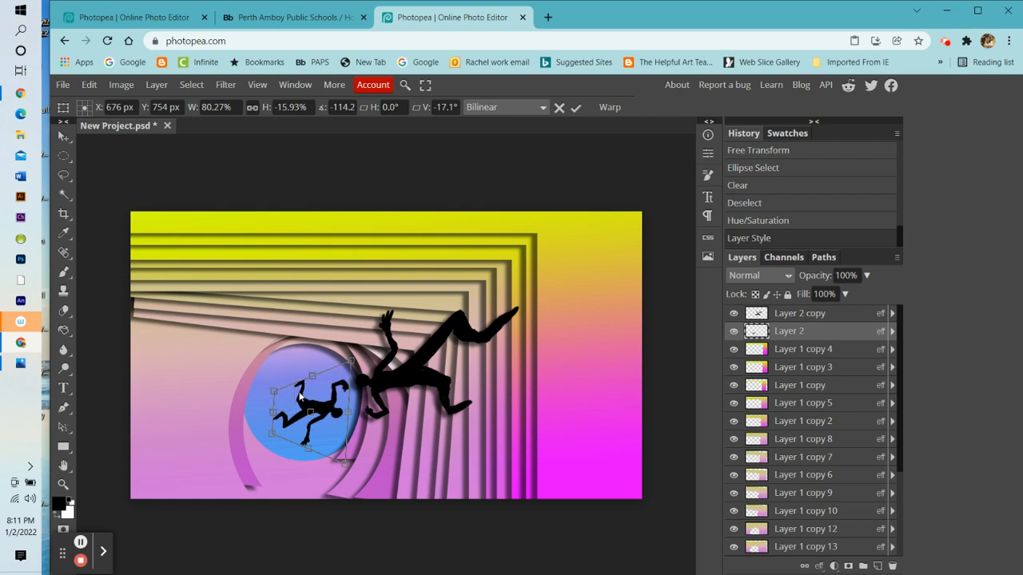
{"action": "left_click", "coordinate": [574, 109]}
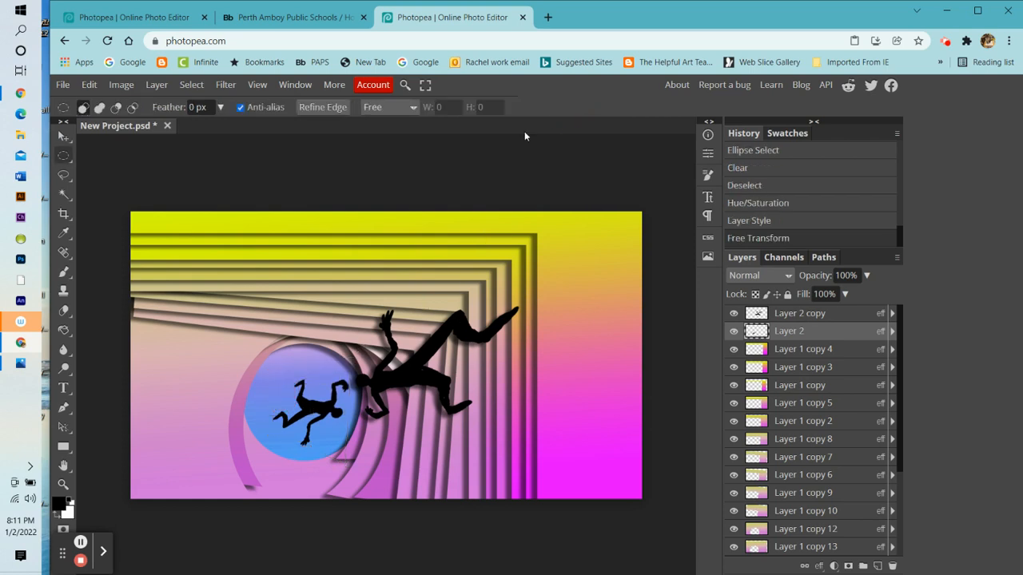
Rotate the small figure on Layer 2 about 46° clockwise and shift it slightly left within the blue circle
{"action": "left_click", "coordinate": [88, 84]}
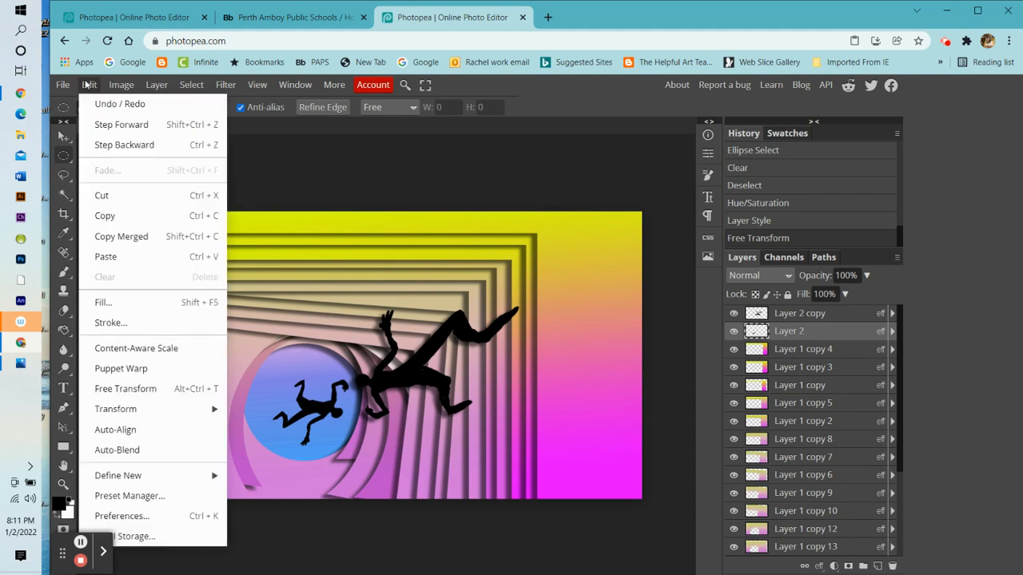
{"action": "mouse_move", "coordinate": [185, 409]}
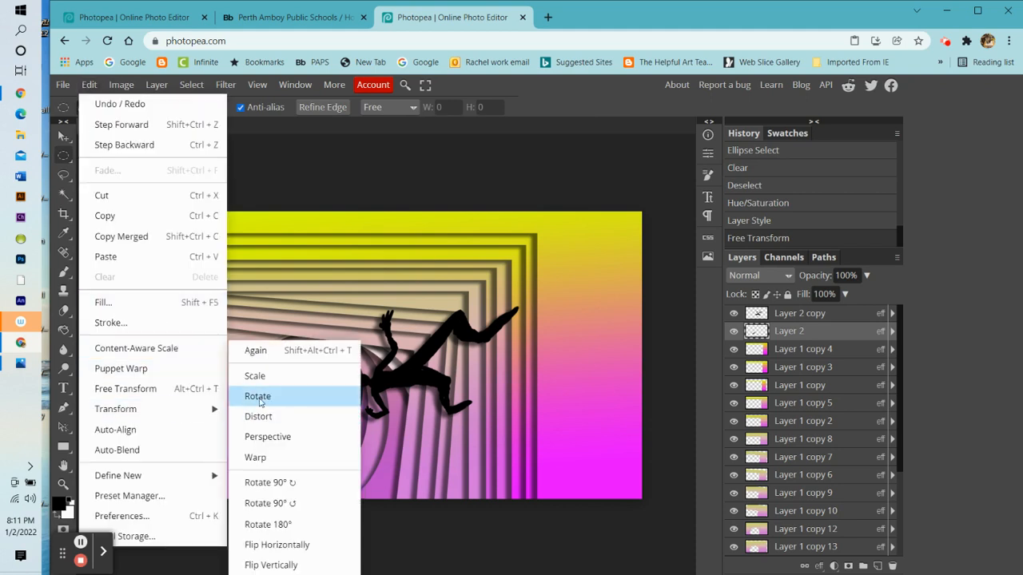
{"action": "left_click", "coordinate": [259, 400]}
{"action": "left_click_drag", "start_coordinate": [357, 447], "coordinate": [327, 487]}
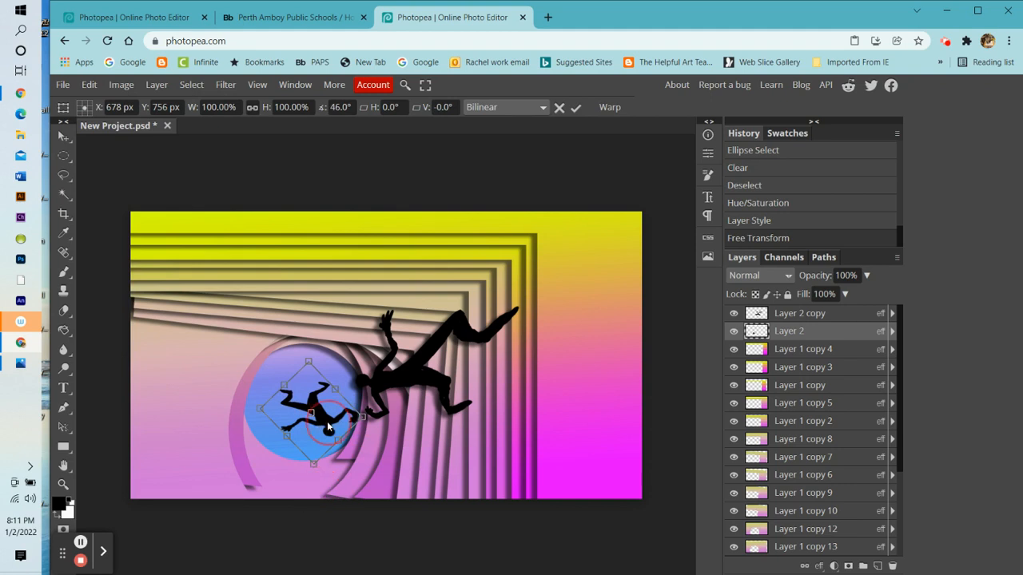
{"action": "left_click_drag", "start_coordinate": [327, 421], "coordinate": [316, 417]}
{"action": "left_click", "coordinate": [575, 108]}
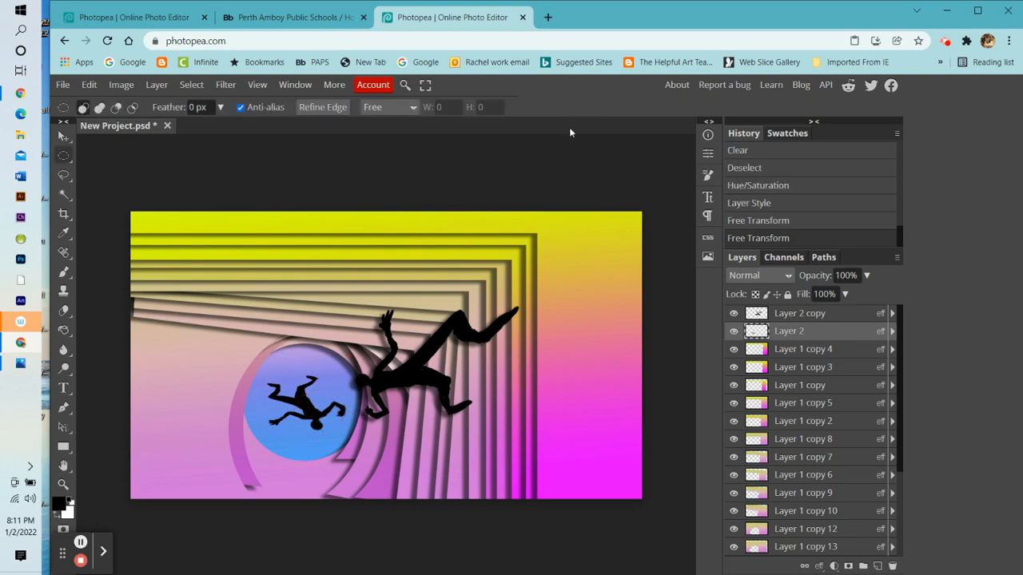
Duplicate Layer 2, the small figure inside the blue circle
{"action": "right_click", "coordinate": [816, 334]}
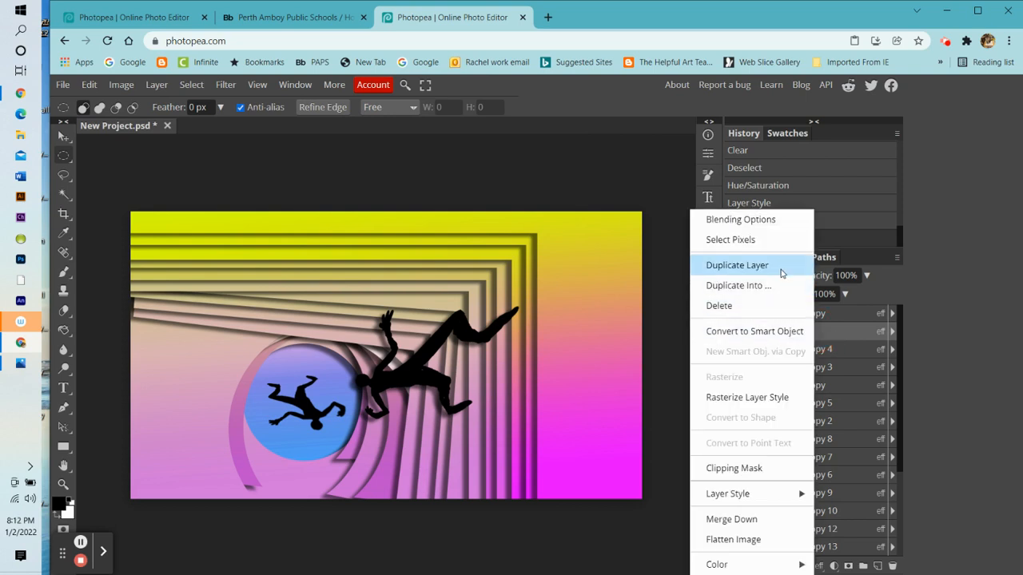
{"action": "left_click", "coordinate": [780, 268]}
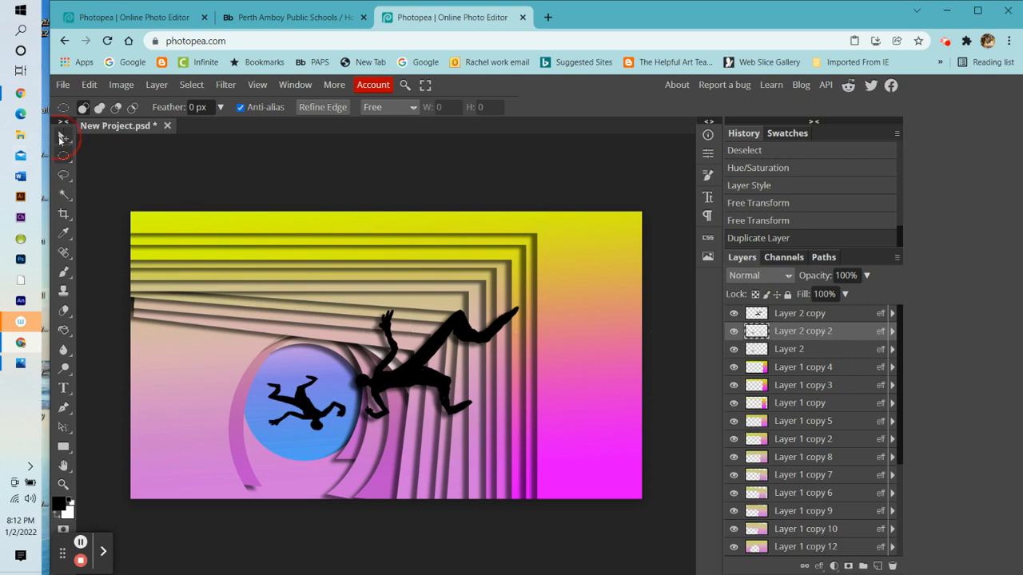
Move the duplicated small figure to the upper left of the tunnel and scale it to about 170% width and 200% height
{"action": "left_click", "coordinate": [63, 138]}
{"action": "left_click_drag", "start_coordinate": [324, 421], "coordinate": [251, 290]}
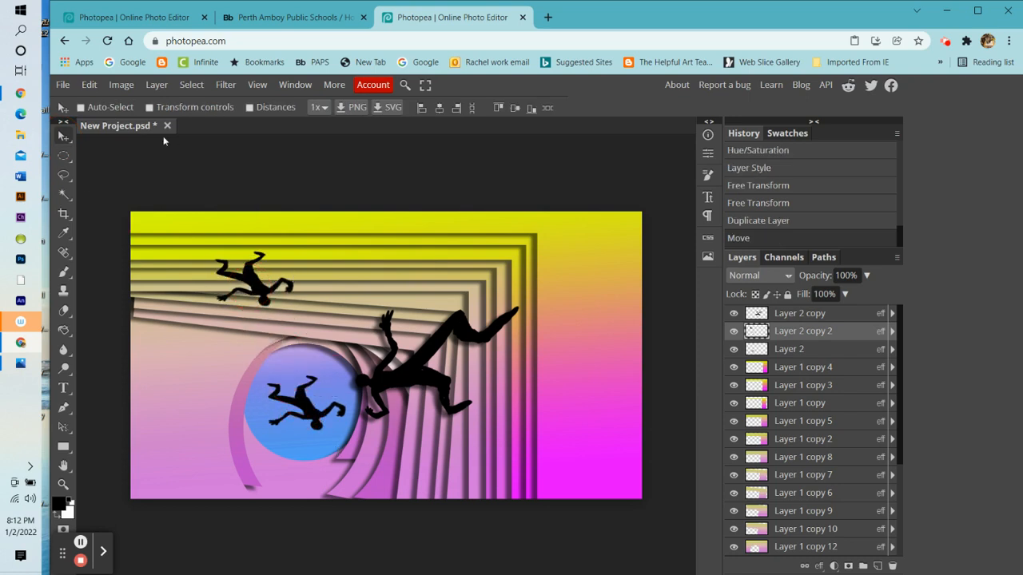
{"action": "left_click", "coordinate": [89, 84]}
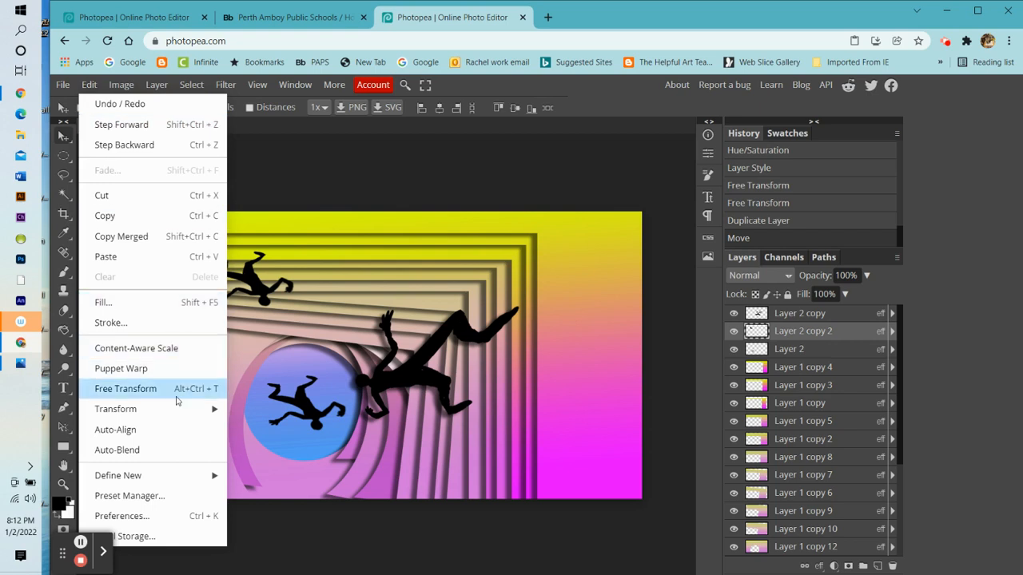
{"action": "mouse_move", "coordinate": [179, 413]}
{"action": "left_click", "coordinate": [297, 372]}
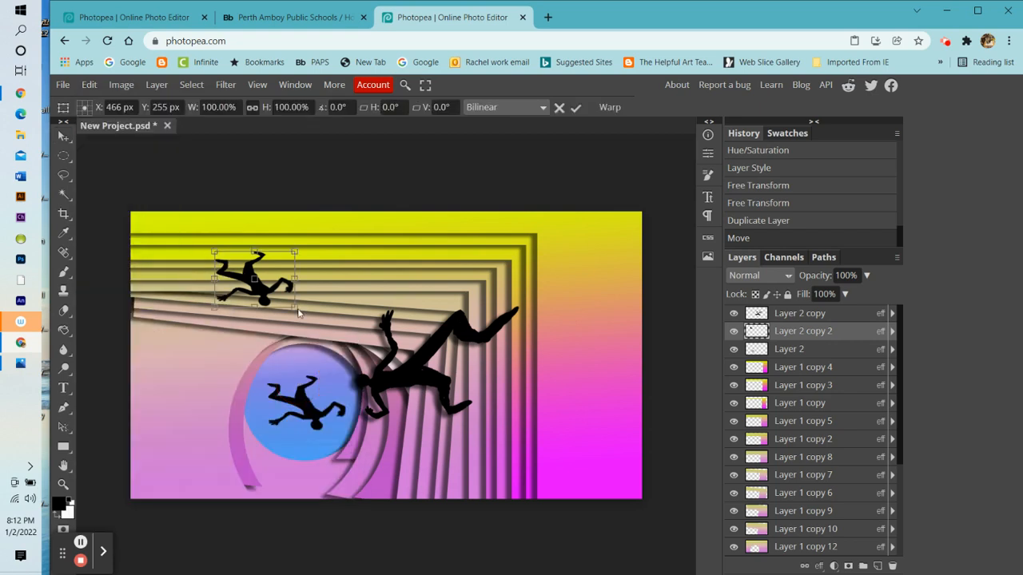
{"action": "left_click_drag", "start_coordinate": [296, 307], "coordinate": [352, 363]}
{"action": "left_click_drag", "start_coordinate": [298, 338], "coordinate": [286, 301]}
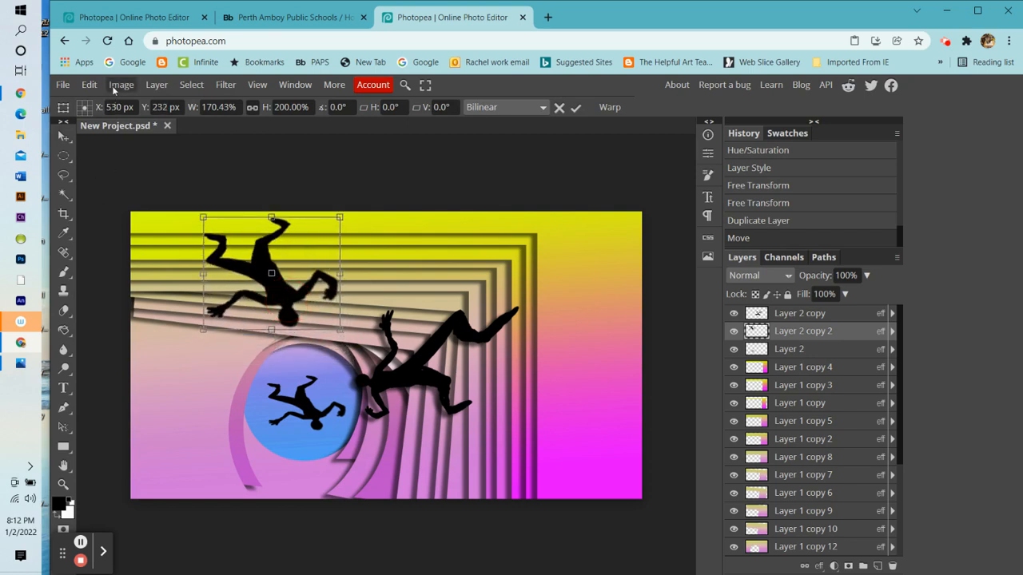
Rotate the enlarged figure on Layer 2 copy 2 about 23° counterclockwise
{"action": "left_click", "coordinate": [89, 85]}
{"action": "mouse_move", "coordinate": [157, 409]}
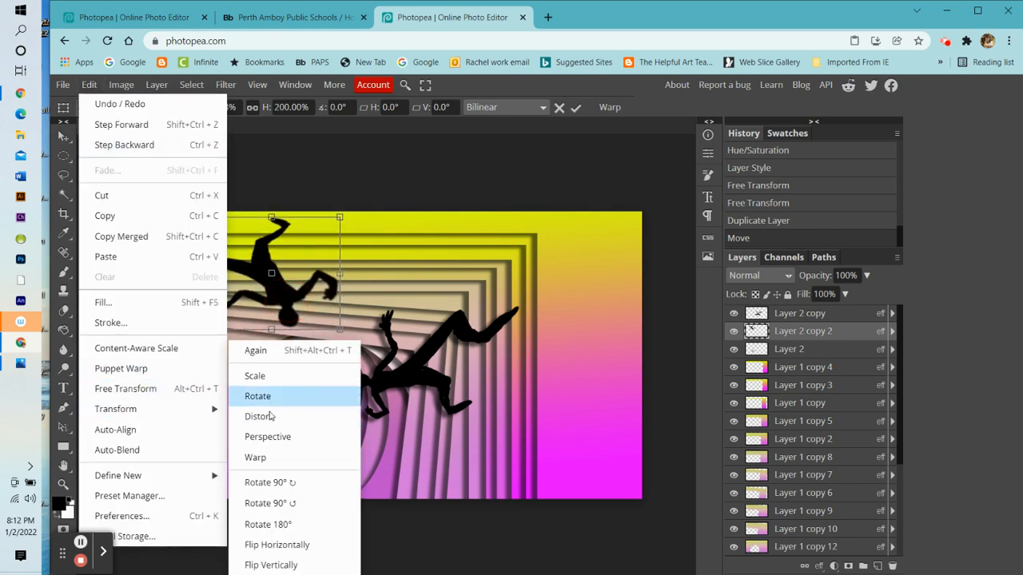
{"action": "left_click", "coordinate": [281, 402]}
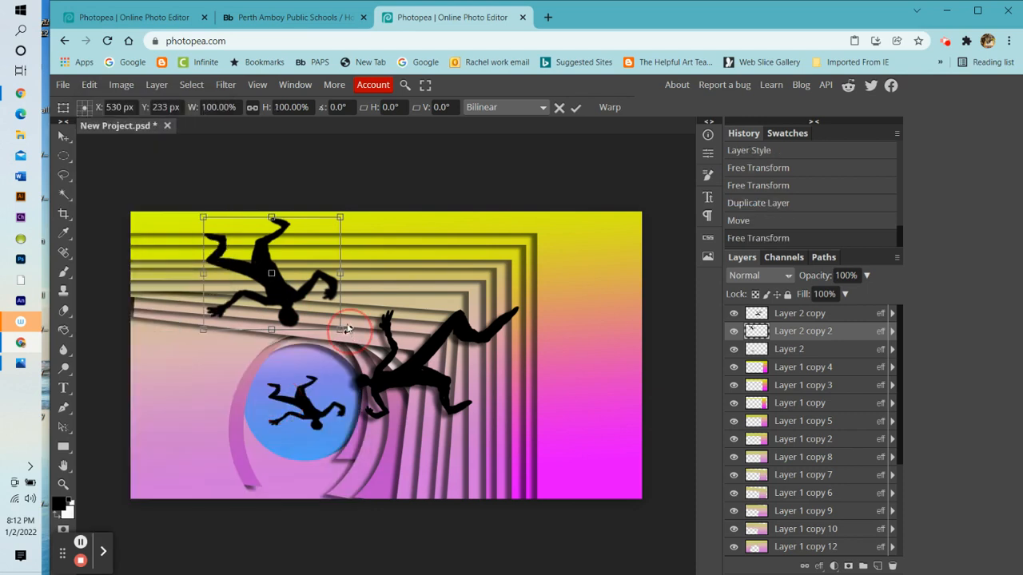
{"action": "left_click_drag", "start_coordinate": [347, 328], "coordinate": [361, 296]}
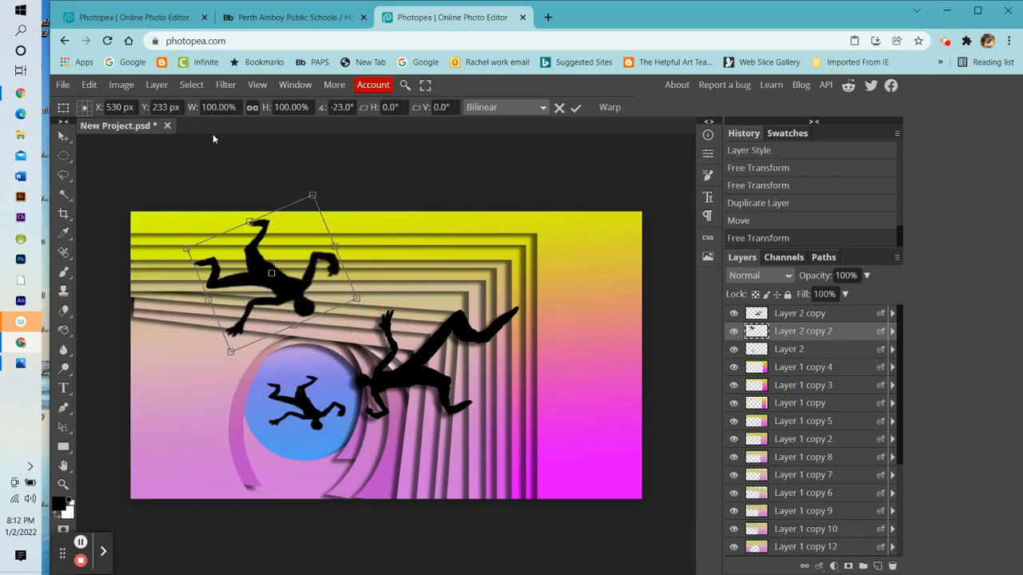
{"action": "left_click", "coordinate": [575, 107]}
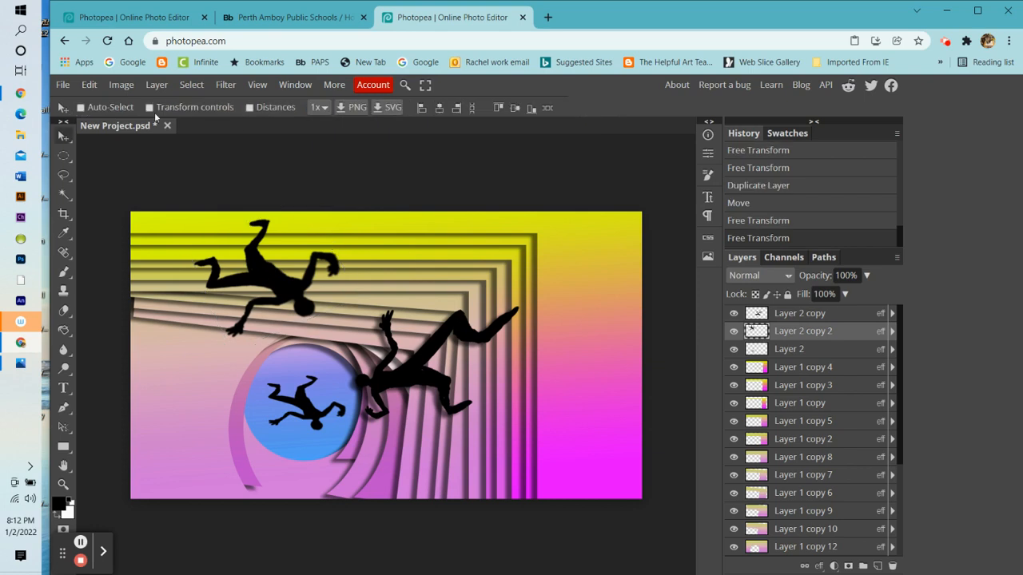
Apply a Perspective transform to the figure on Layer 2 copy 2, widening its foot end and narrowing its head end
{"action": "left_click", "coordinate": [97, 86]}
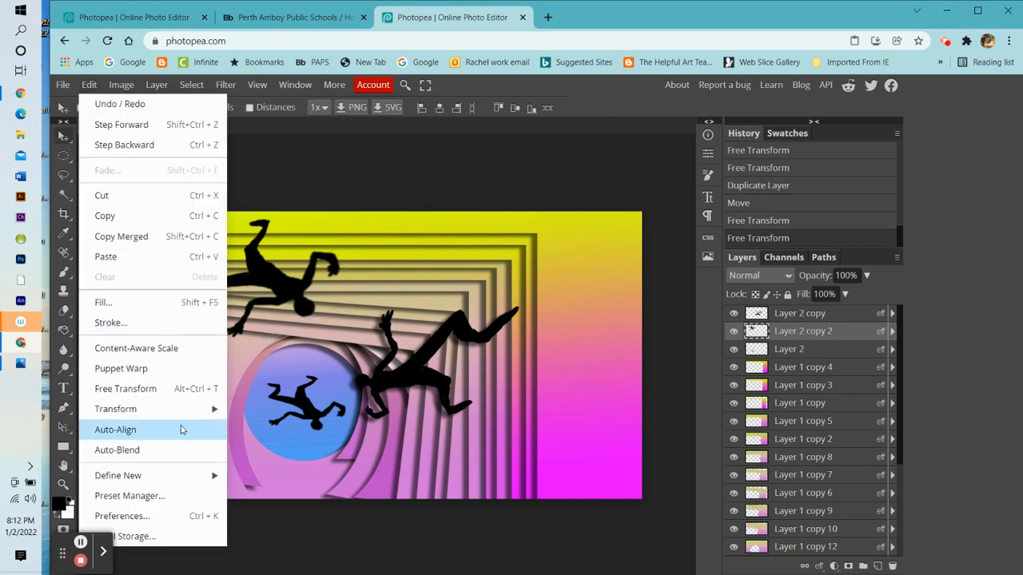
{"action": "mouse_move", "coordinate": [181, 410]}
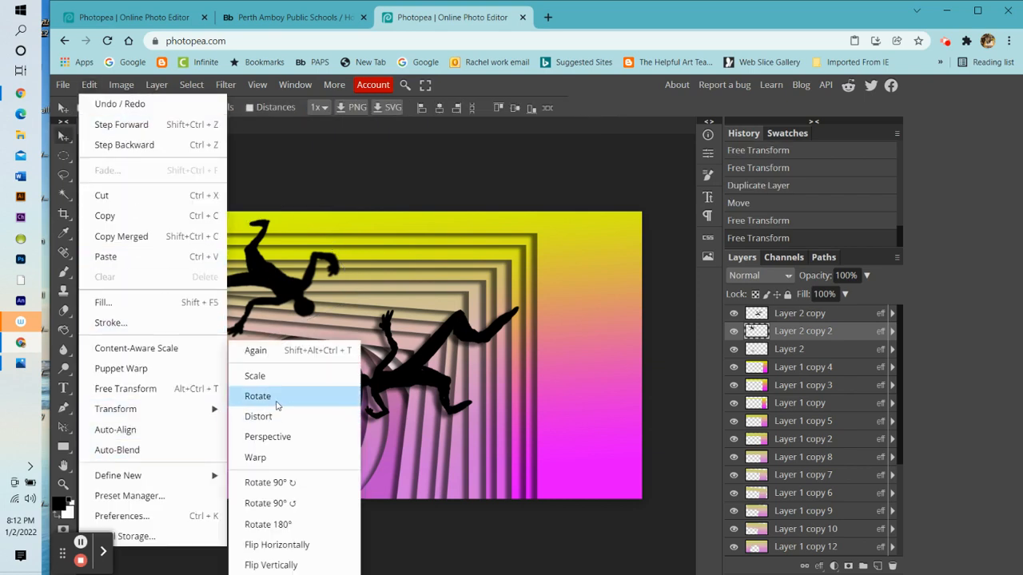
{"action": "left_click", "coordinate": [272, 436]}
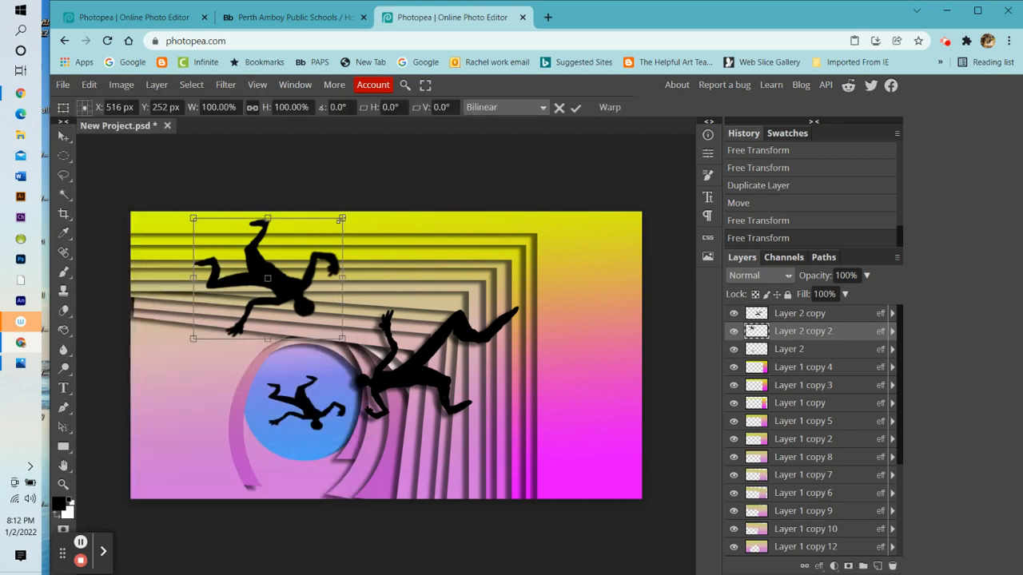
{"action": "left_click_drag", "start_coordinate": [342, 217], "coordinate": [372, 207]}
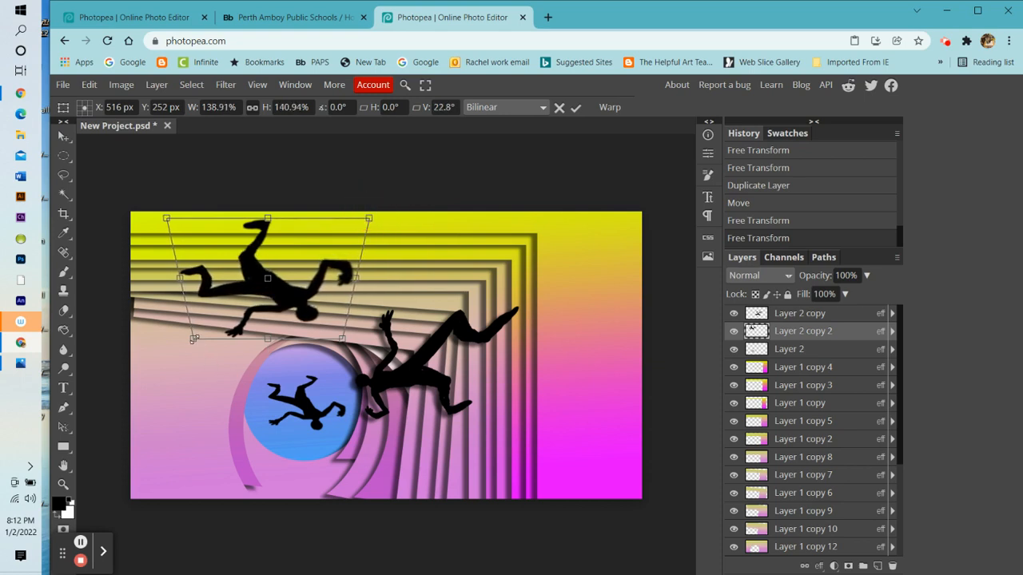
{"action": "left_click_drag", "start_coordinate": [194, 338], "coordinate": [215, 337]}
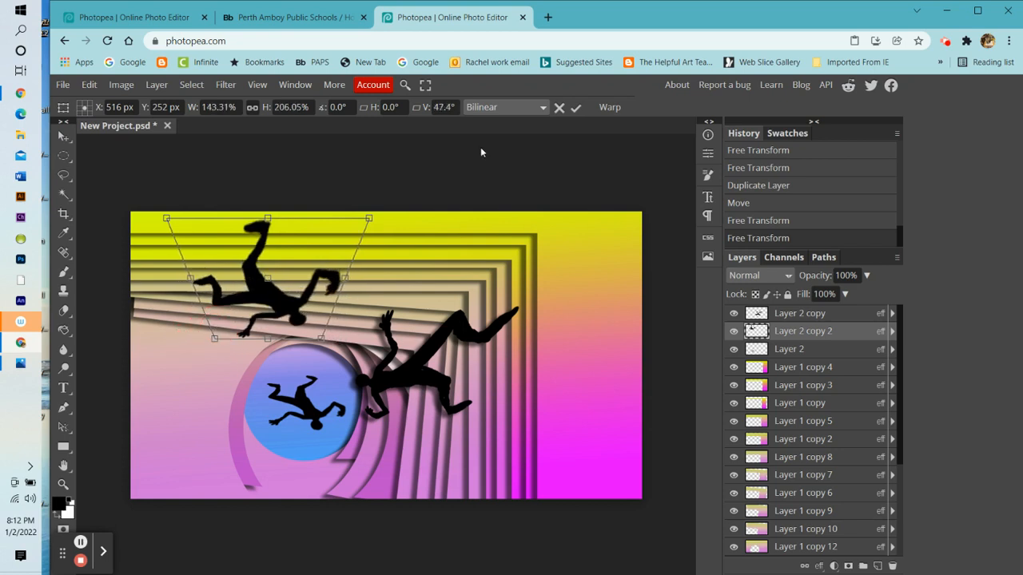
{"action": "left_click", "coordinate": [576, 107]}
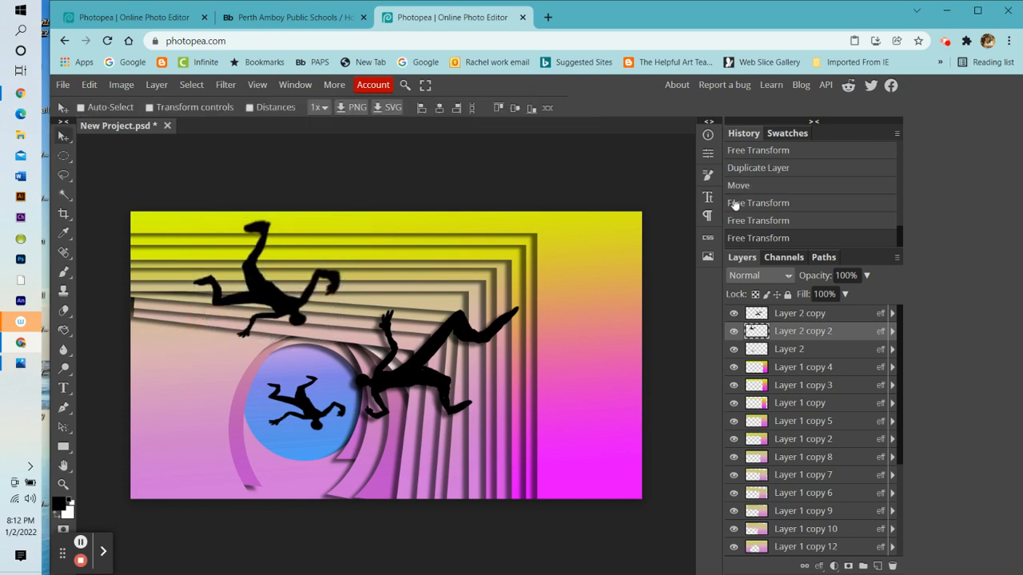
Add a Drop Shadow layer style to the figure on Layer 2 copy 2
{"action": "right_click", "coordinate": [827, 332]}
{"action": "left_click", "coordinate": [791, 217]}
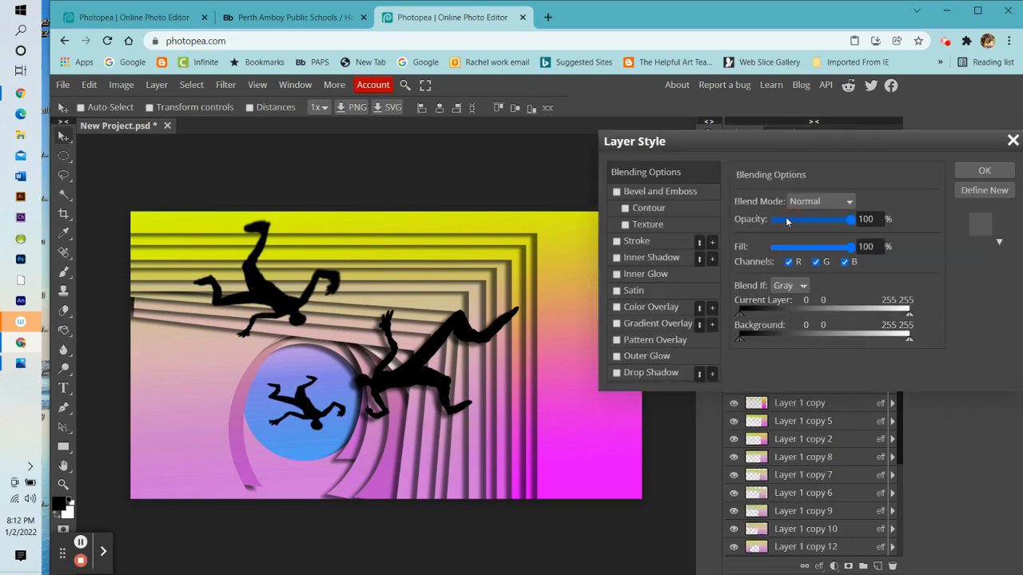
{"action": "left_click", "coordinate": [617, 373]}
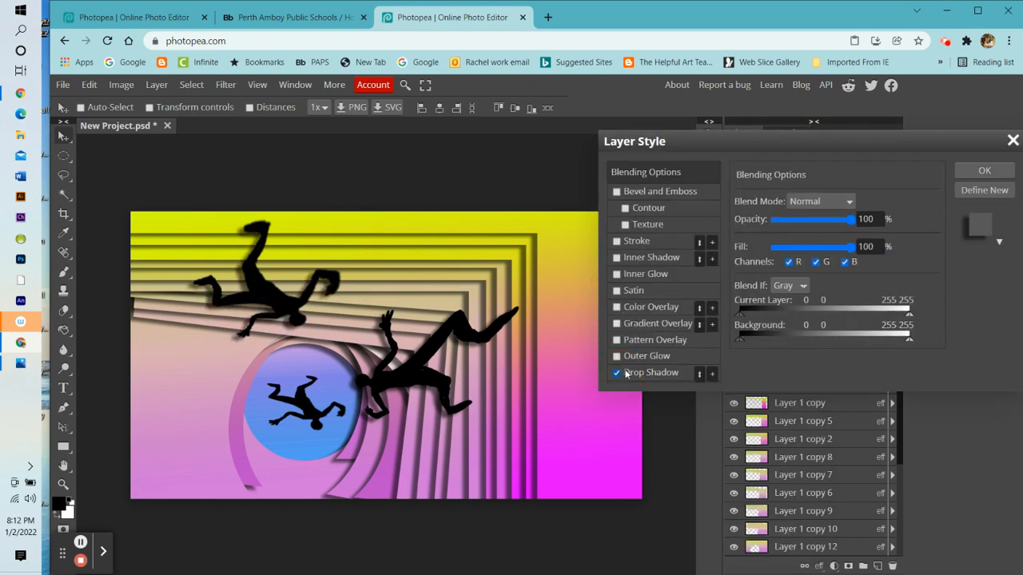
{"action": "left_click", "coordinate": [976, 170]}
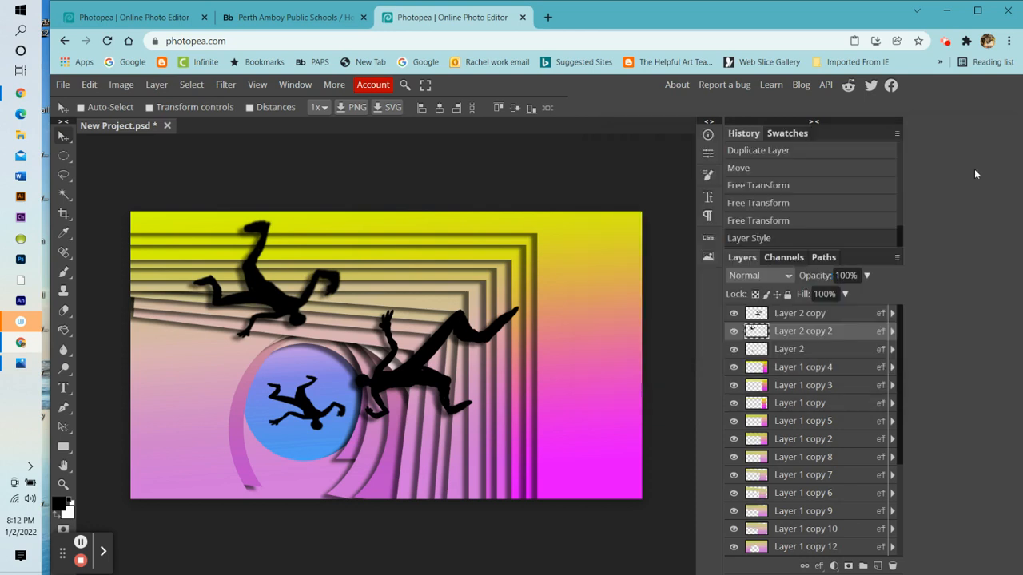
Rotate the Layer 2 copy 2 figure about 8° counterclockwise and move it up until its foot extends past the canvas's top edge
{"action": "left_click", "coordinate": [89, 84]}
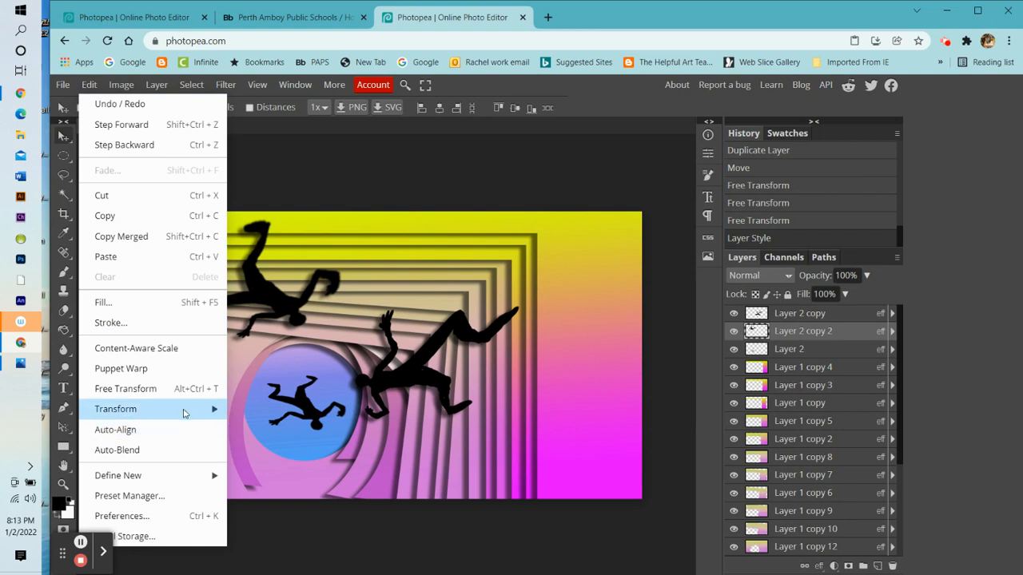
{"action": "mouse_move", "coordinate": [192, 408]}
{"action": "left_click", "coordinate": [265, 399]}
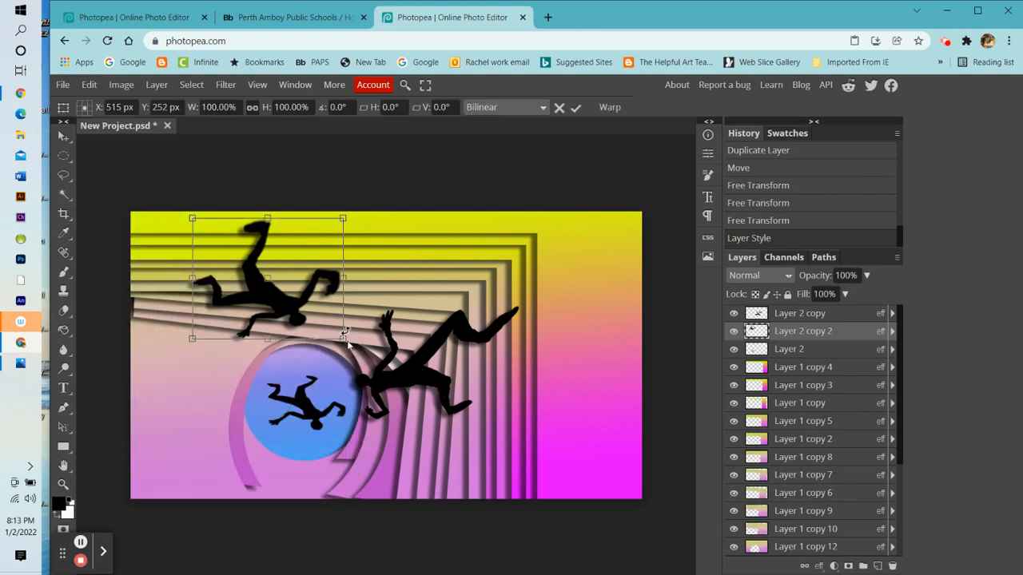
{"action": "mouse_move", "coordinate": [351, 344]}
{"action": "left_mouse_down"}
{"action": "mouse_move", "coordinate": [355, 308]}
{"action": "mouse_move", "coordinate": [349, 328]}
{"action": "left_mouse_up"}
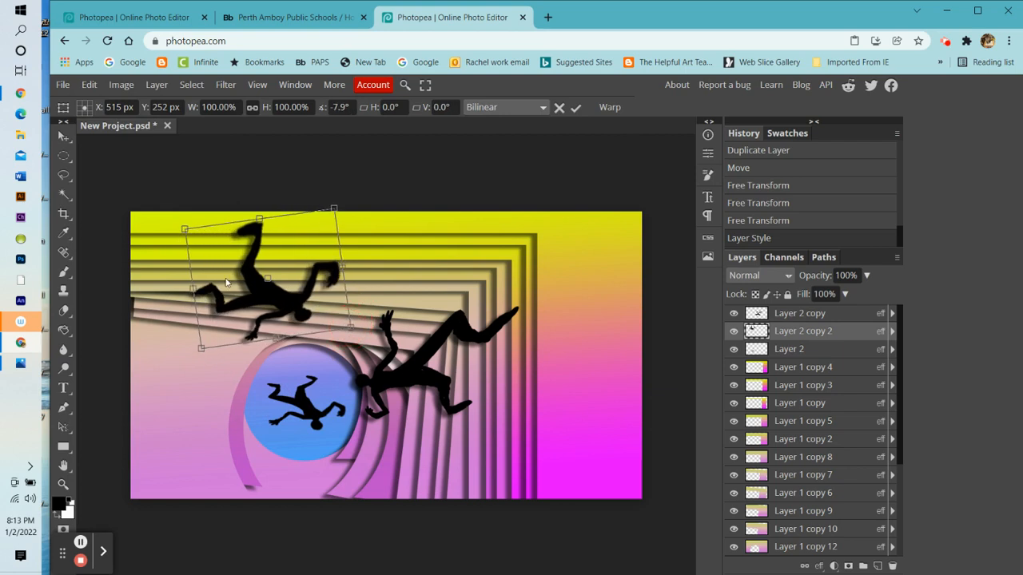
{"action": "left_click_drag", "start_coordinate": [247, 271], "coordinate": [241, 247]}
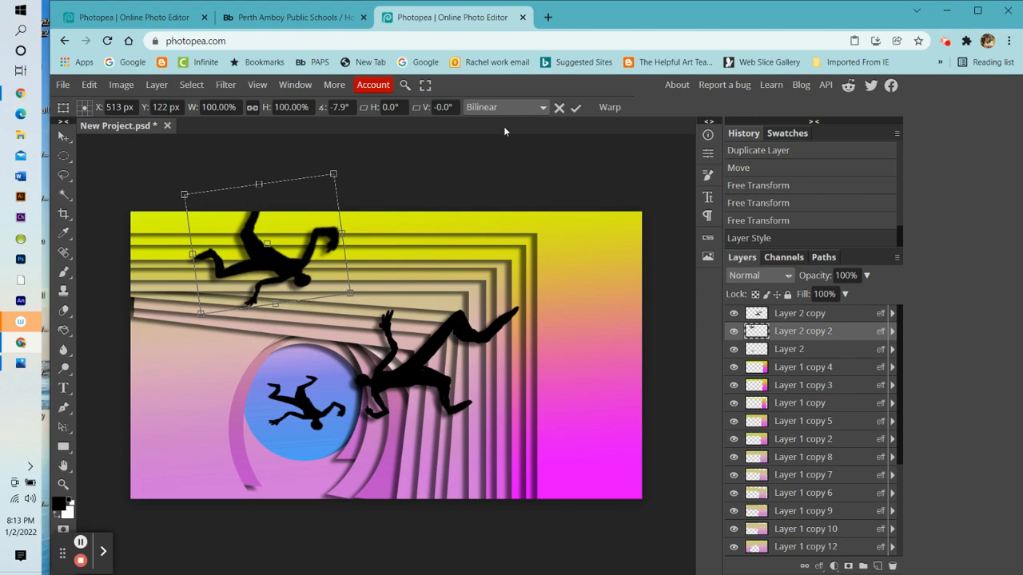
{"action": "left_click", "coordinate": [575, 107]}
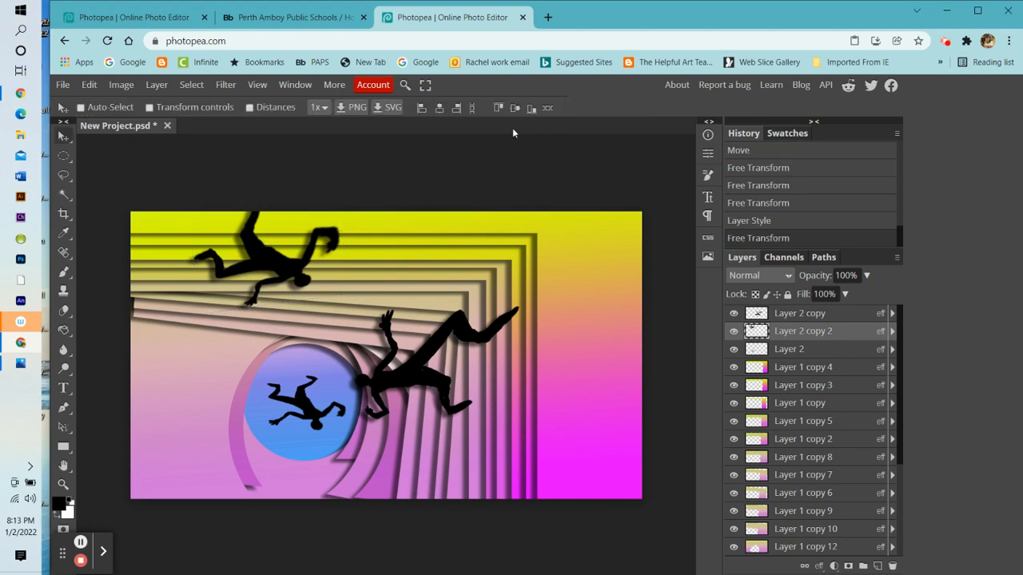
Shift the large figure on Layer 2 copy slightly right and down, clear of the blue circle
{"action": "left_click", "coordinate": [761, 315]}
{"action": "left_click_drag", "start_coordinate": [404, 373], "coordinate": [380, 378]}
{"action": "left_click_drag", "start_coordinate": [410, 364], "coordinate": [416, 387]}
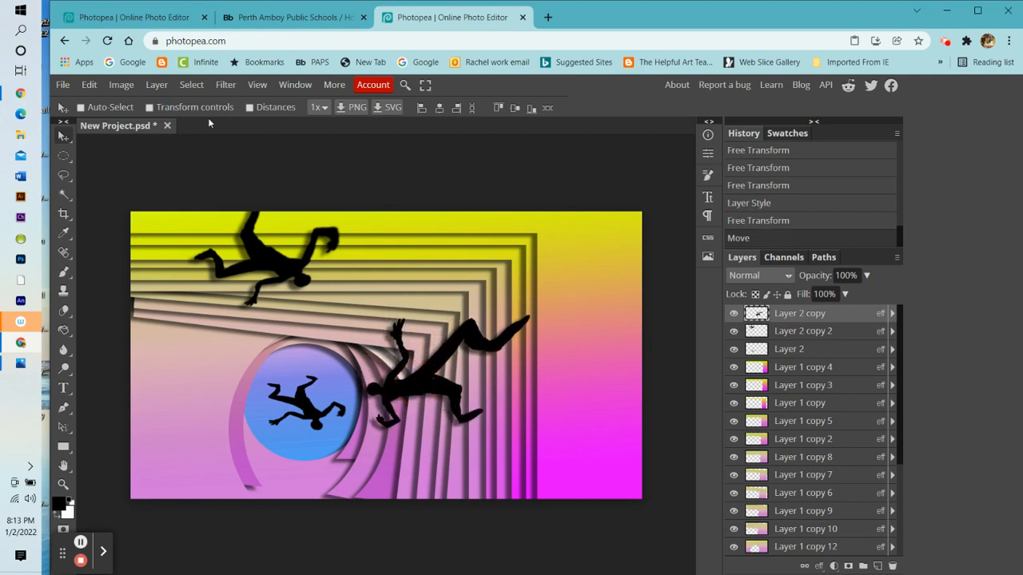
Rotate the large figure on Layer 2 copy about 31° counterclockwise and move it up and left towards the blue circle
{"action": "left_click", "coordinate": [89, 85]}
{"action": "mouse_move", "coordinate": [151, 410]}
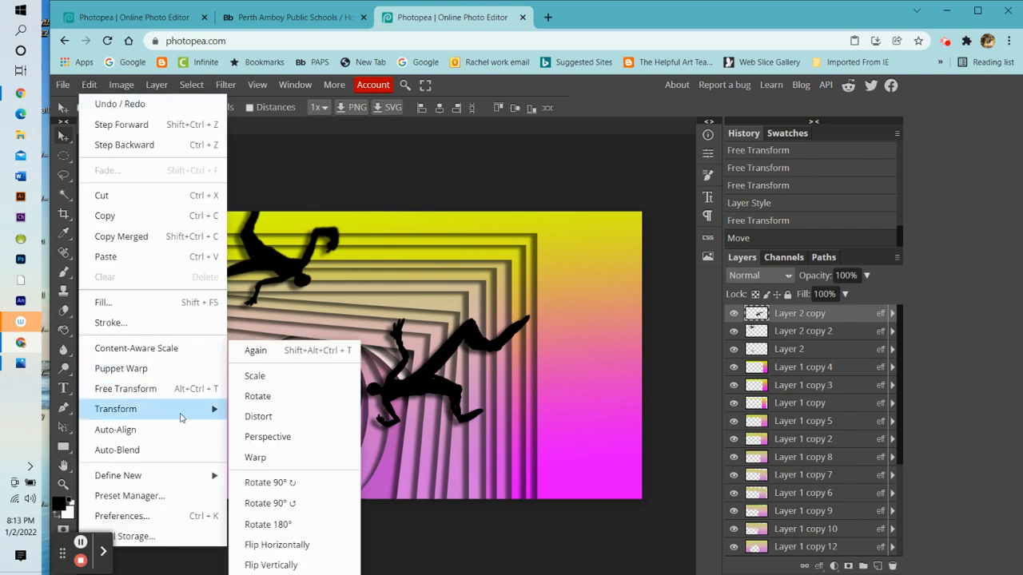
{"action": "left_click", "coordinate": [316, 398]}
{"action": "left_click_drag", "start_coordinate": [544, 436], "coordinate": [546, 377]}
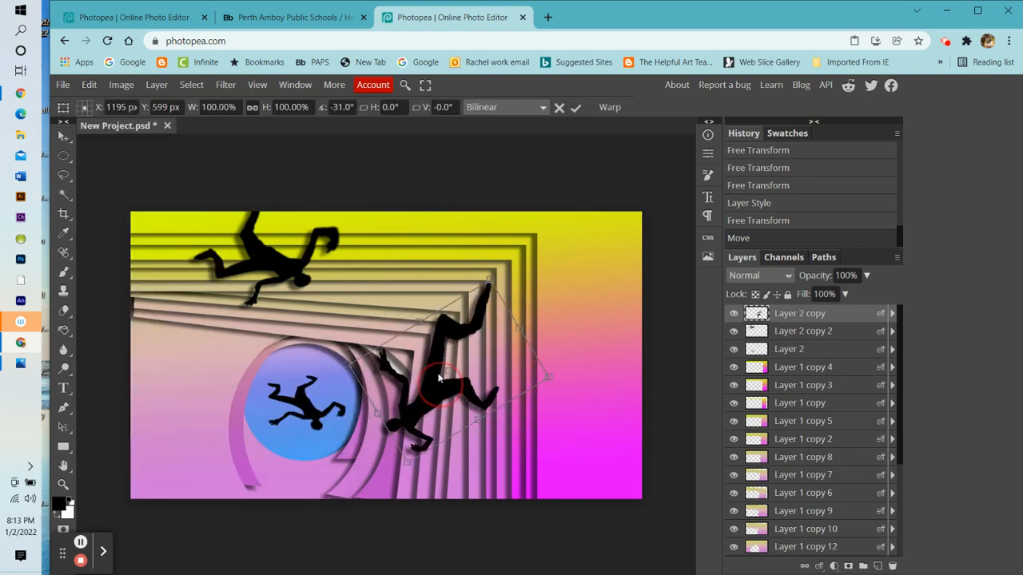
{"action": "left_click_drag", "start_coordinate": [431, 372], "coordinate": [404, 330]}
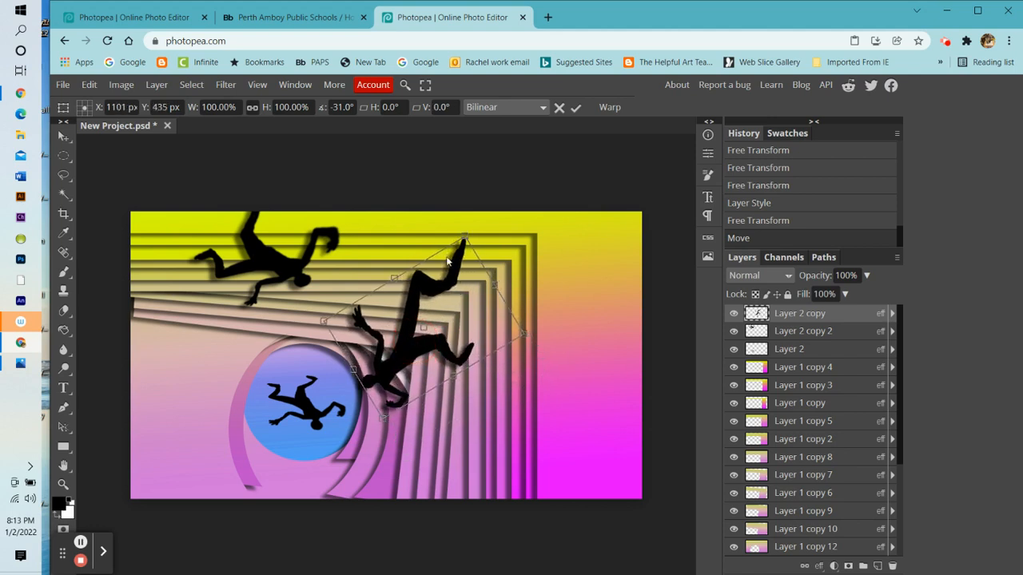
Apply a Perspective transform to the large figure on Layer 2 copy, making its right side taller, and shift it slightly right
{"action": "left_click", "coordinate": [89, 85]}
{"action": "mouse_move", "coordinate": [179, 417]}
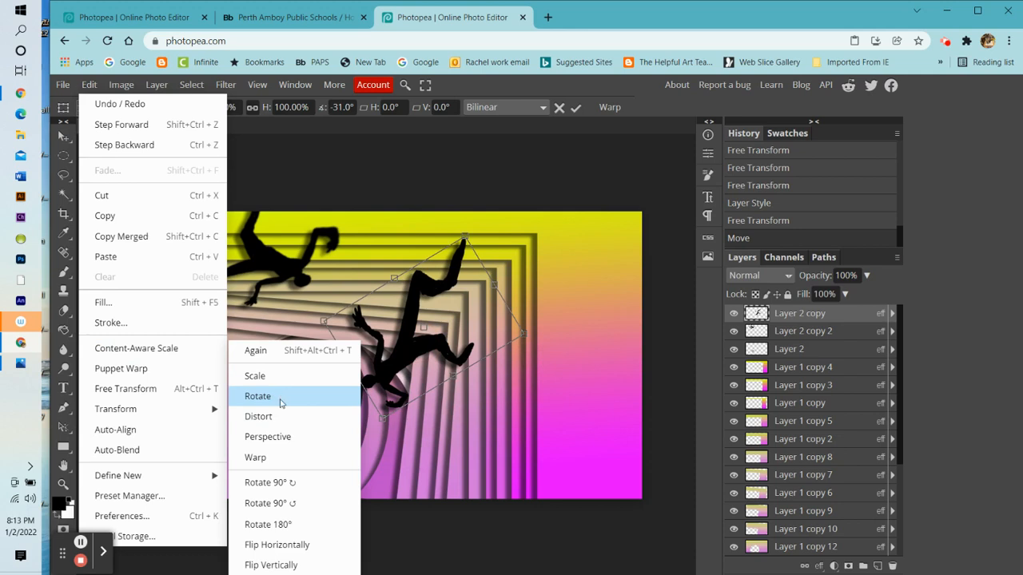
{"action": "left_click", "coordinate": [283, 438]}
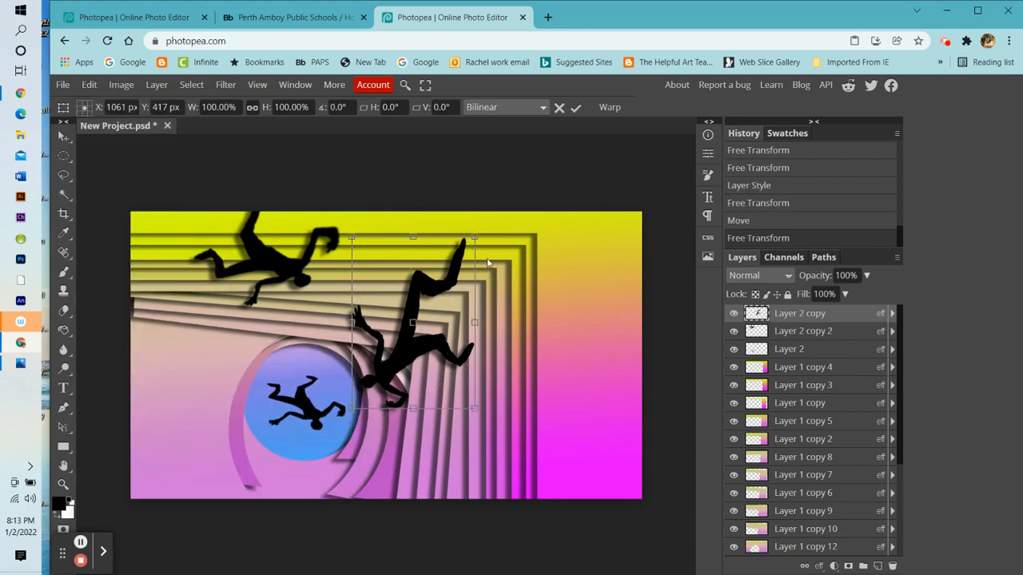
{"action": "left_click_drag", "start_coordinate": [476, 234], "coordinate": [492, 212]}
{"action": "mouse_move", "coordinate": [417, 353]}
{"action": "left_mouse_down"}
{"action": "mouse_move", "coordinate": [444, 358]}
{"action": "mouse_move", "coordinate": [431, 358]}
{"action": "left_mouse_up"}
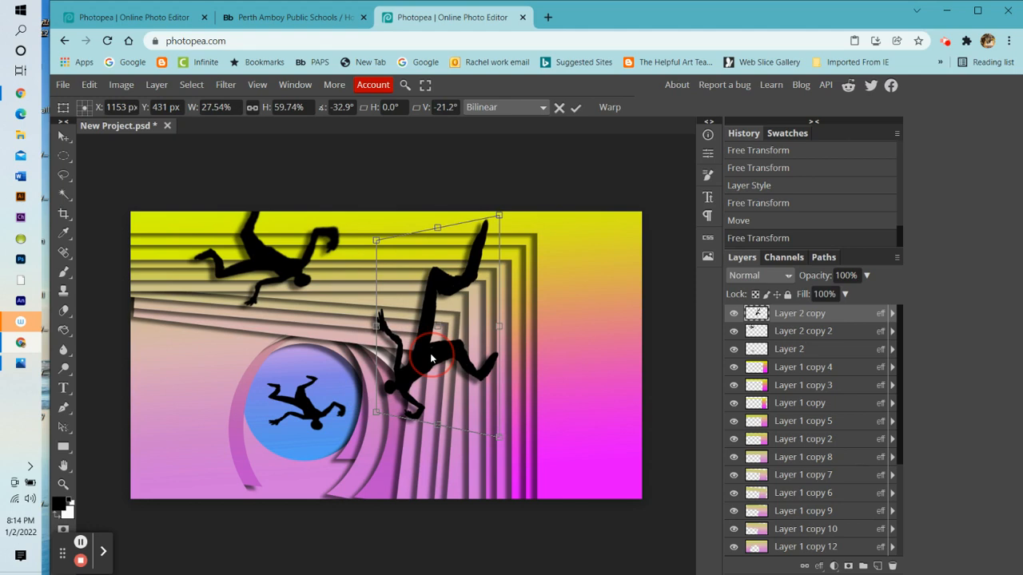
{"action": "left_click_drag", "start_coordinate": [431, 358], "coordinate": [428, 359]}
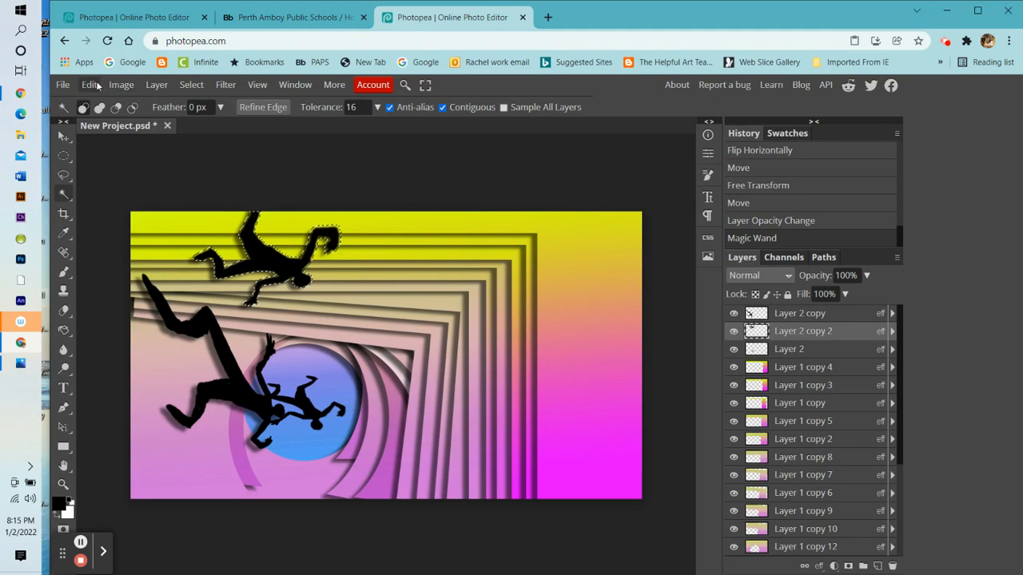
Set the foreground colour to dark grey 2e2f2d
{"action": "left_click", "coordinate": [59, 505]}
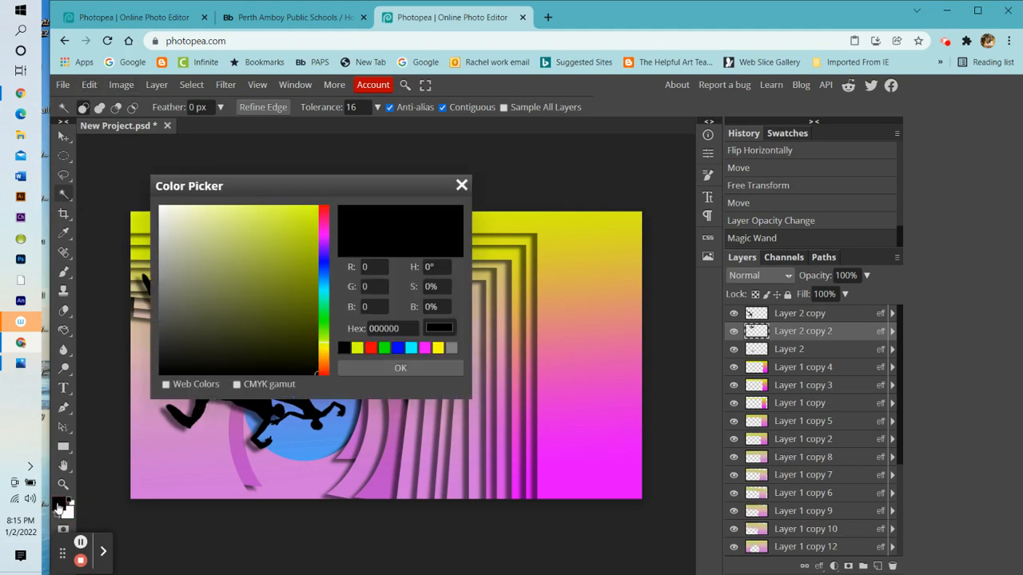
{"action": "left_click", "coordinate": [163, 344]}
{"action": "left_click", "coordinate": [368, 371]}
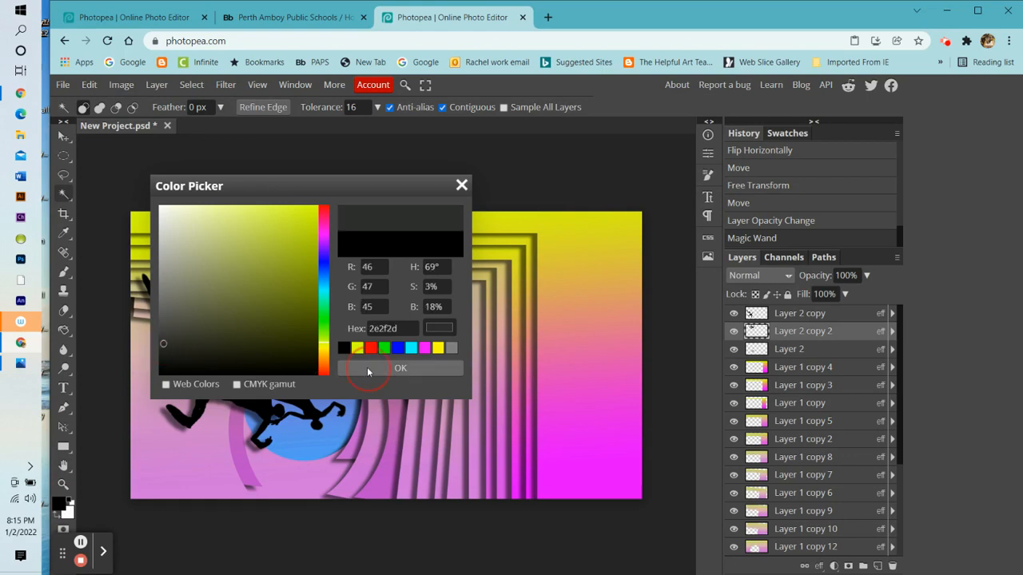
Fill the selected figure on Layer 2 copy 2 with the foreground colour, in Normal blend mode at 100% opacity
{"action": "left_click", "coordinate": [89, 84]}
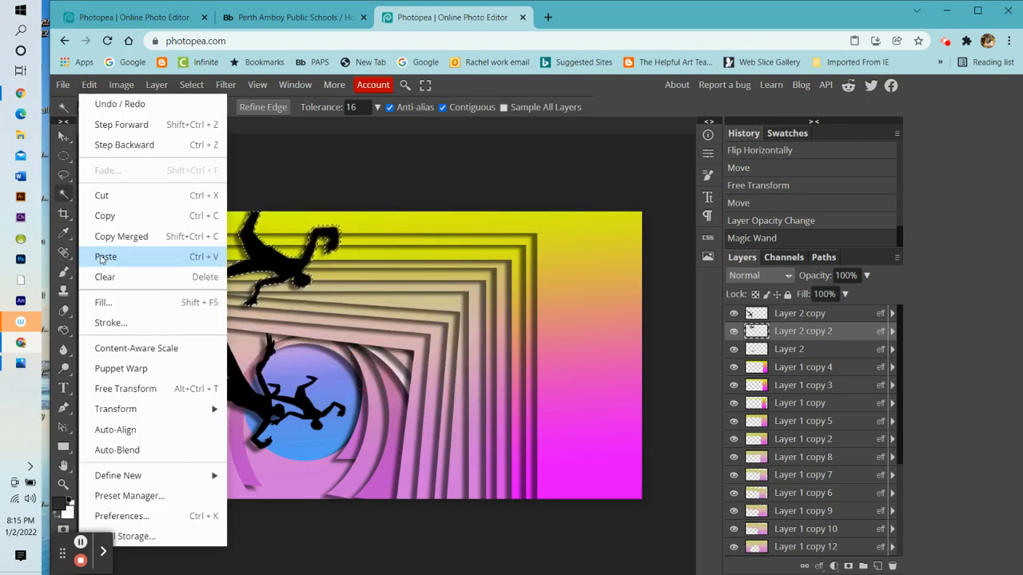
{"action": "left_click", "coordinate": [110, 299]}
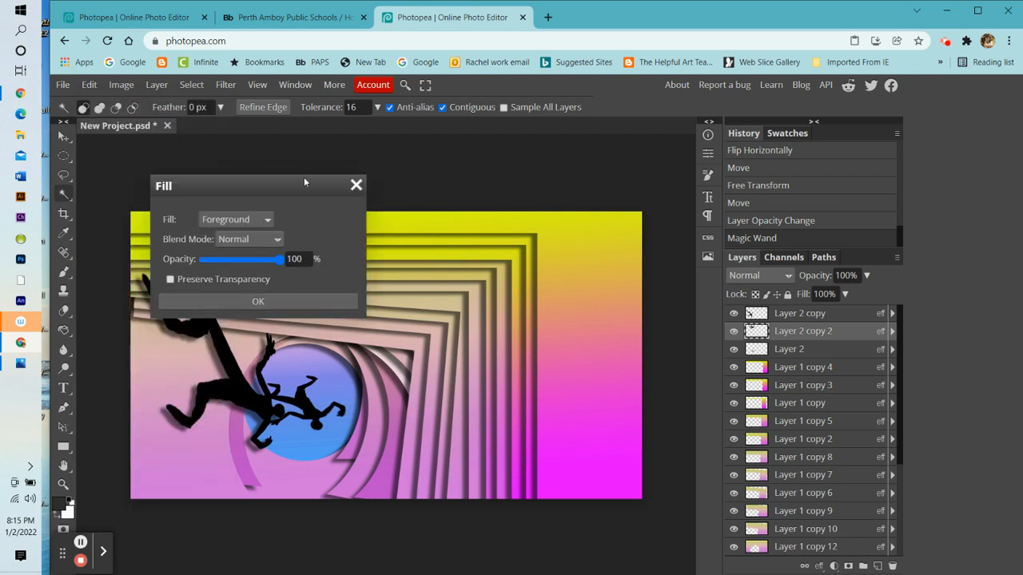
{"action": "left_click_drag", "start_coordinate": [303, 179], "coordinate": [709, 163]}
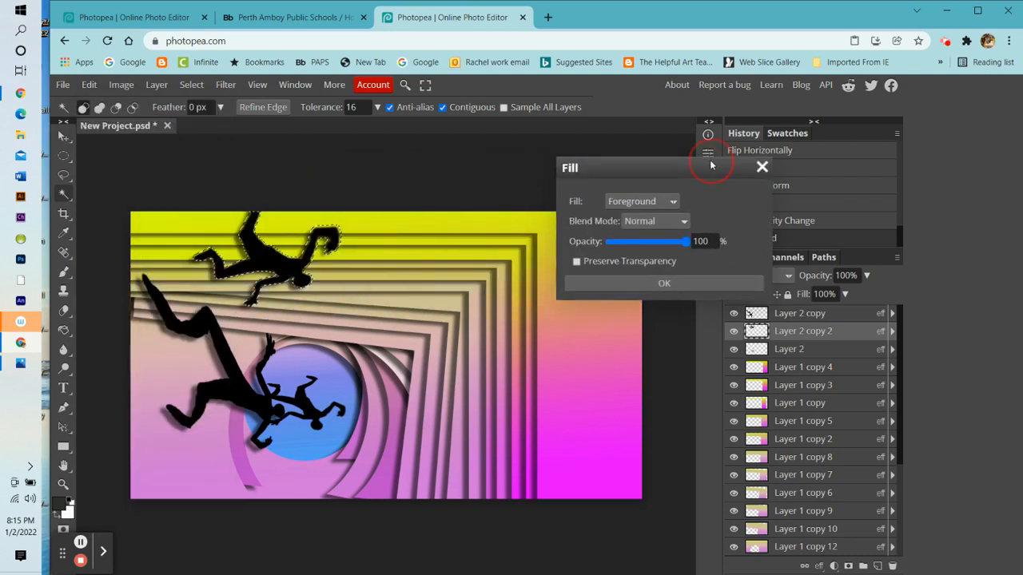
{"action": "left_click", "coordinate": [665, 282]}
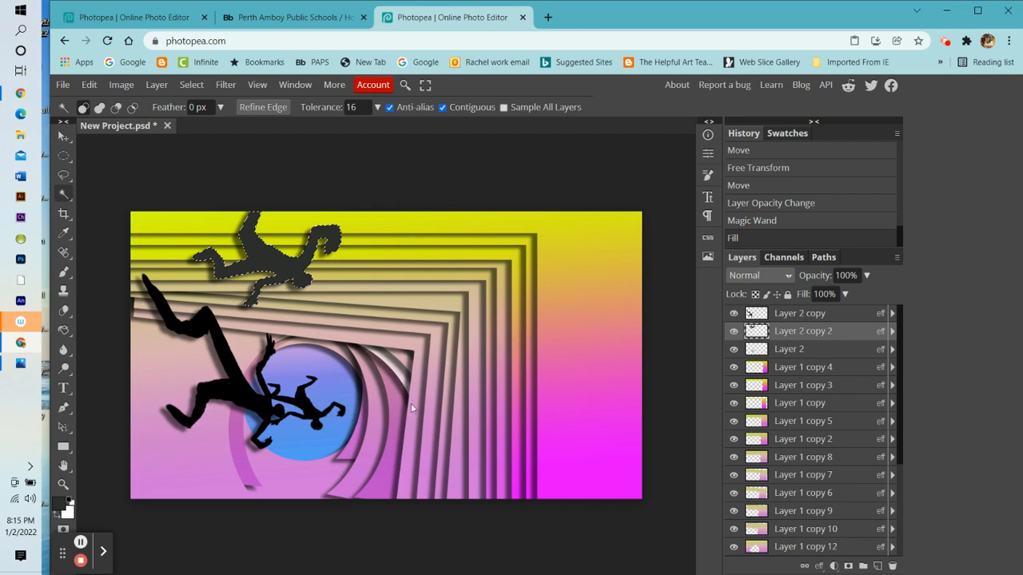
Select the small figure inside the blue circle on Layer 2 and set the foreground colour to grey 585958
{"action": "left_click", "coordinate": [787, 349]}
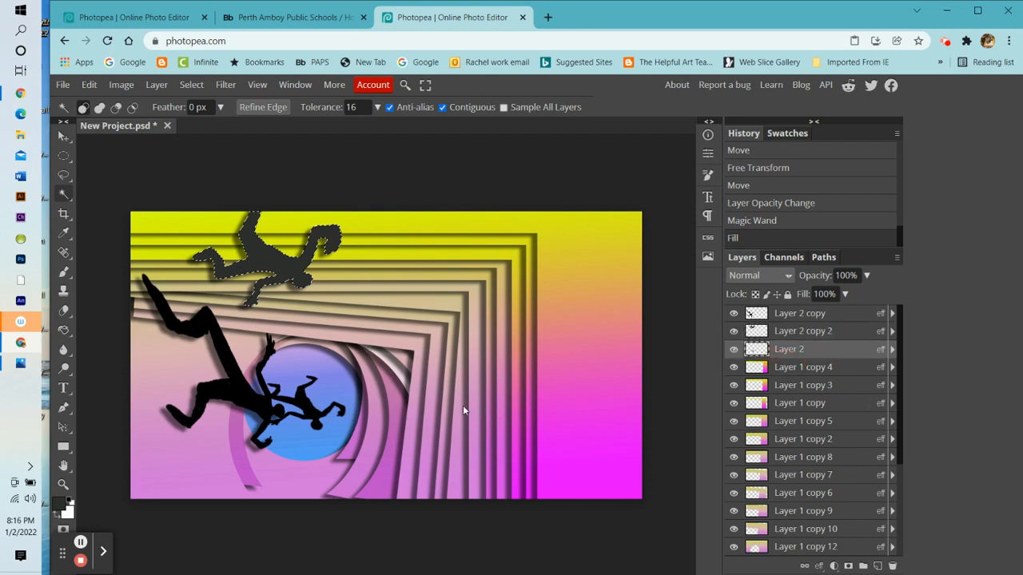
{"action": "left_click", "coordinate": [321, 417]}
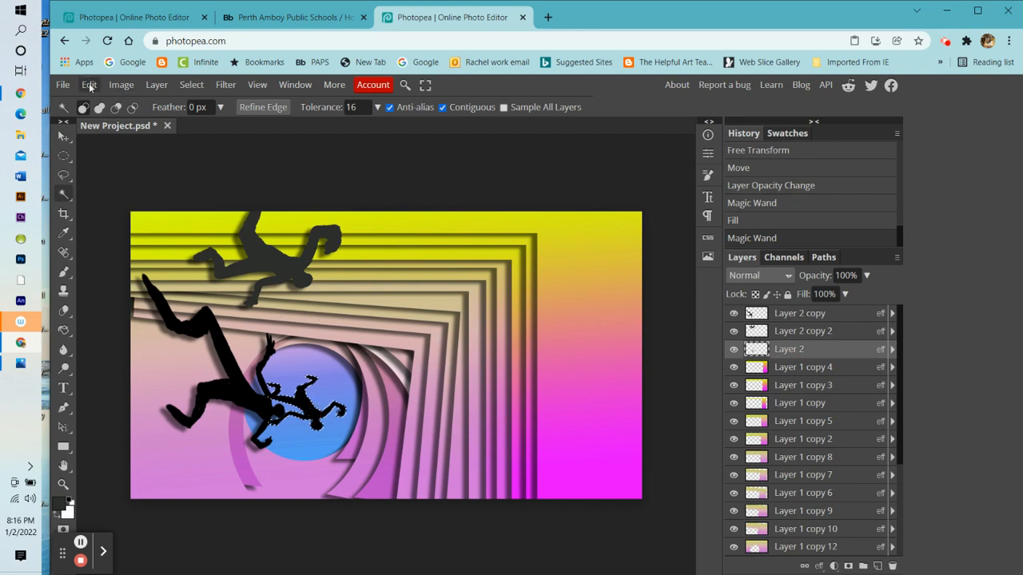
{"action": "left_click", "coordinate": [56, 505]}
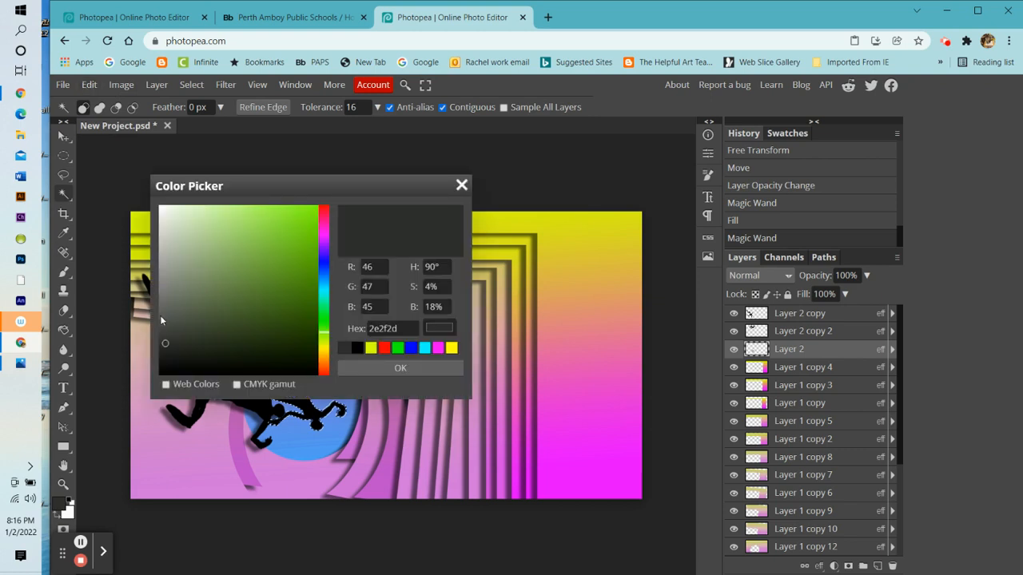
{"action": "left_click", "coordinate": [371, 371]}
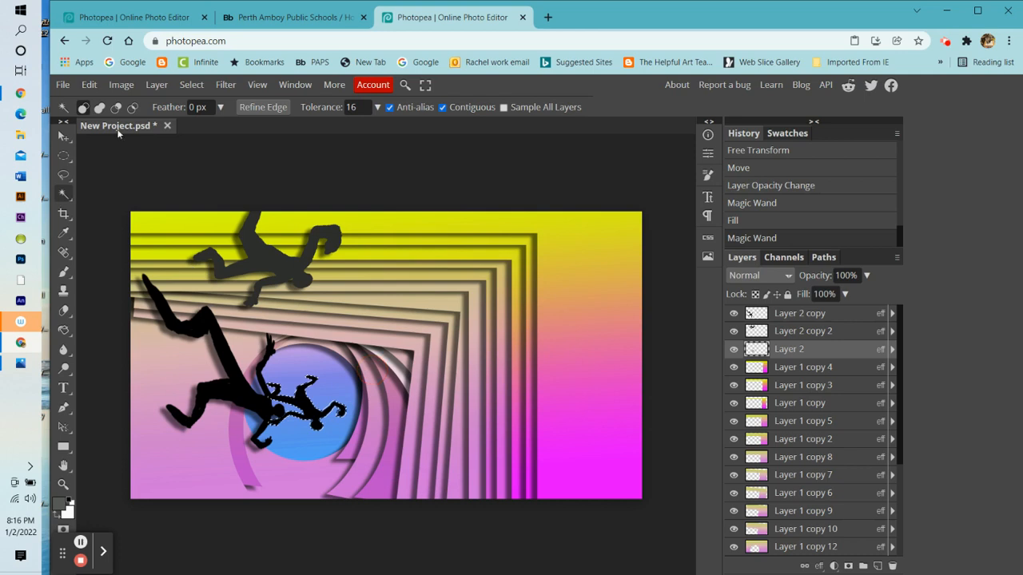
Fill the selected small figure on Layer 2 with the foreground colour at 100% opacity, and clear the selection
{"action": "left_click", "coordinate": [88, 84]}
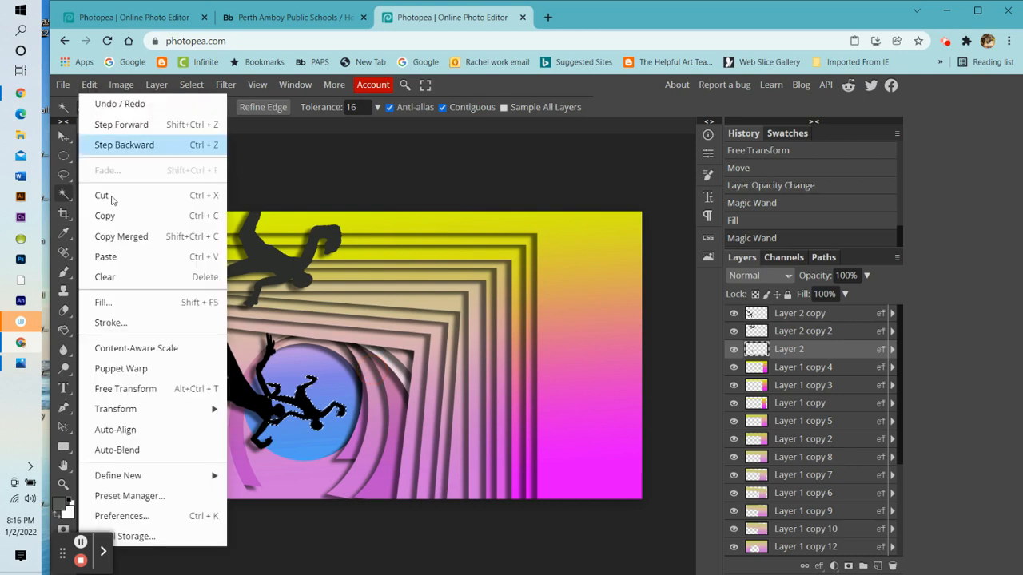
{"action": "left_click", "coordinate": [127, 301]}
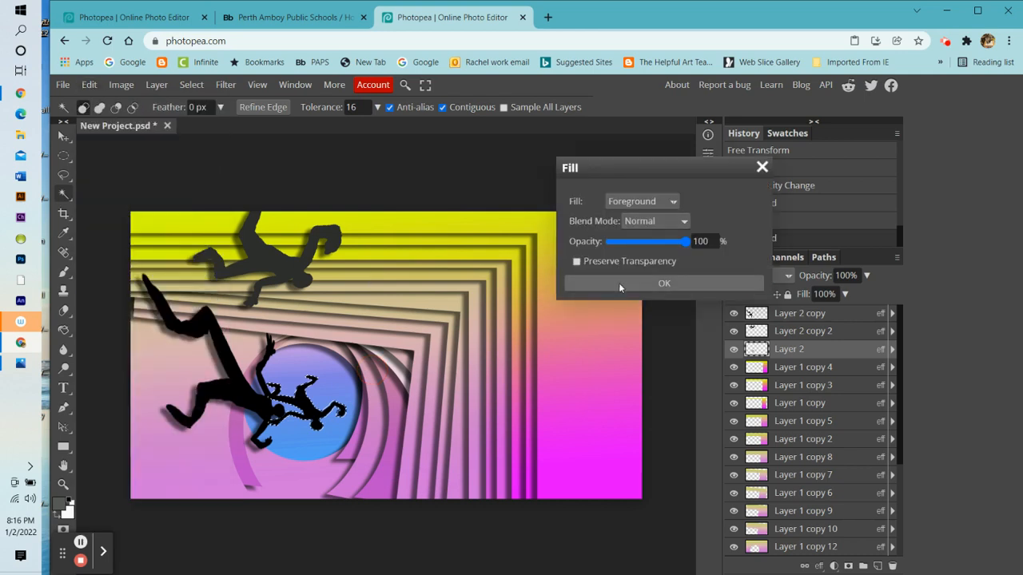
{"action": "left_click", "coordinate": [618, 283]}
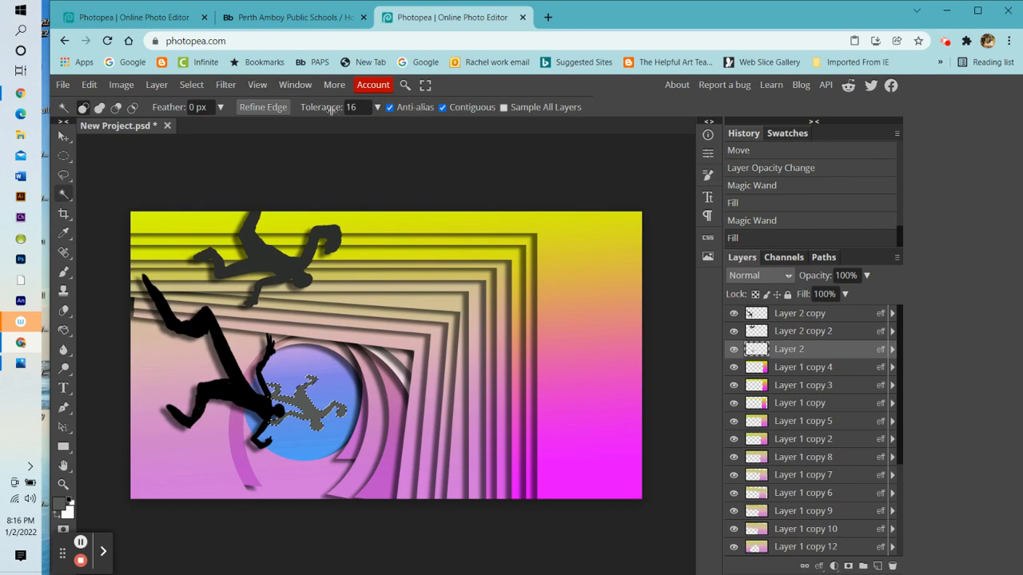
{"action": "left_click", "coordinate": [192, 85]}
{"action": "left_click", "coordinate": [209, 124]}
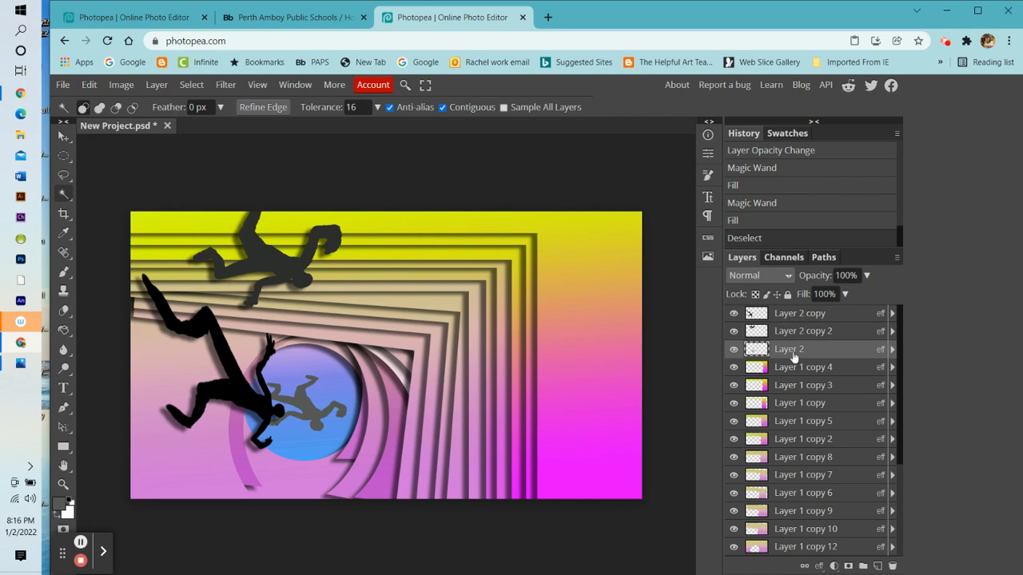
Move the large black figure on Layer 2 copy up and rotate it clockwise so it falls more steeply towards the blue circle
{"action": "left_click", "coordinate": [795, 315]}
{"action": "left_click", "coordinate": [227, 389]}
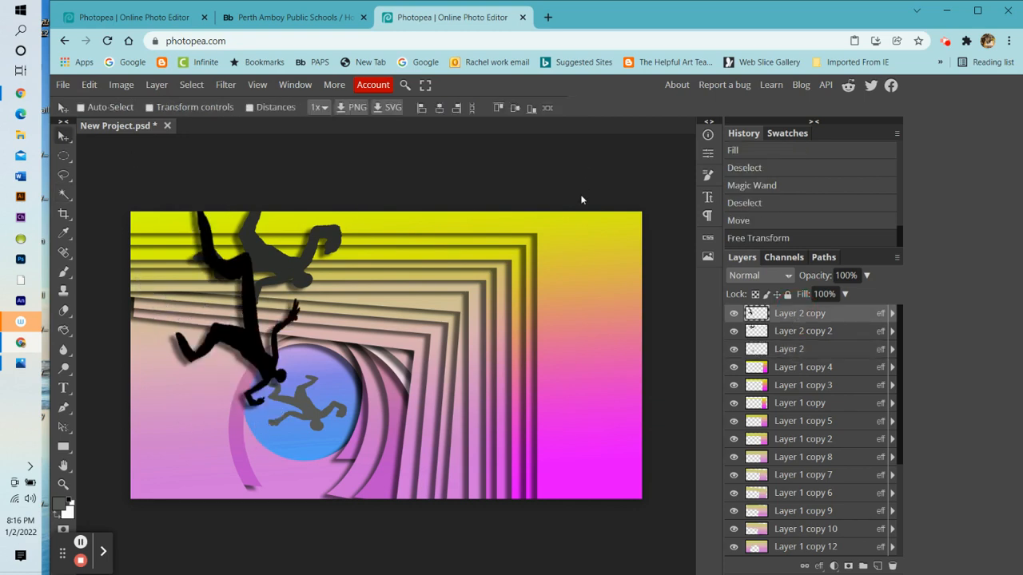
Set the foreground colour to grey 444544 with the figure on Layer 2 copy 2 selected, and clear the selection
{"action": "left_click", "coordinate": [780, 334]}
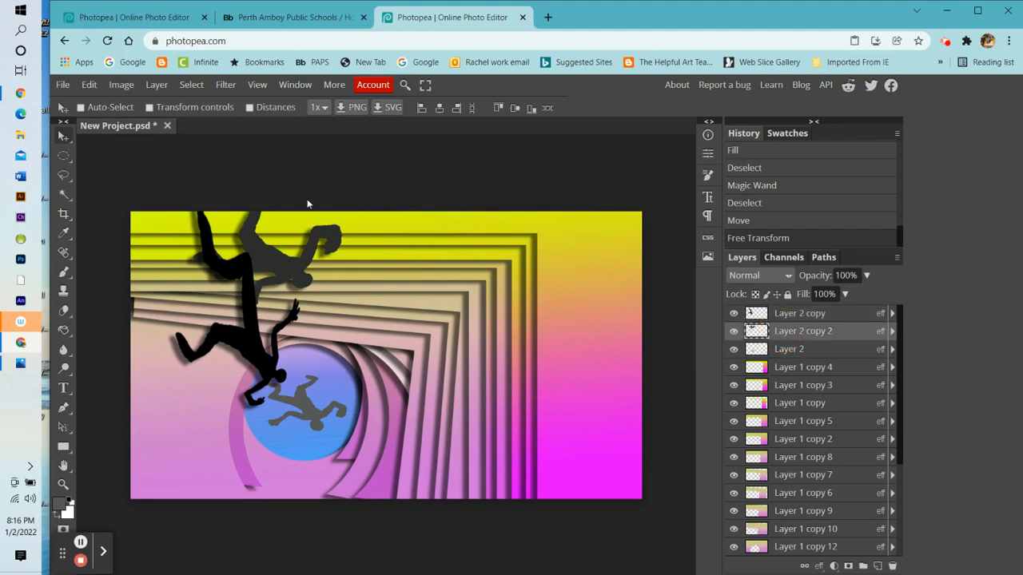
{"action": "left_click", "coordinate": [65, 195]}
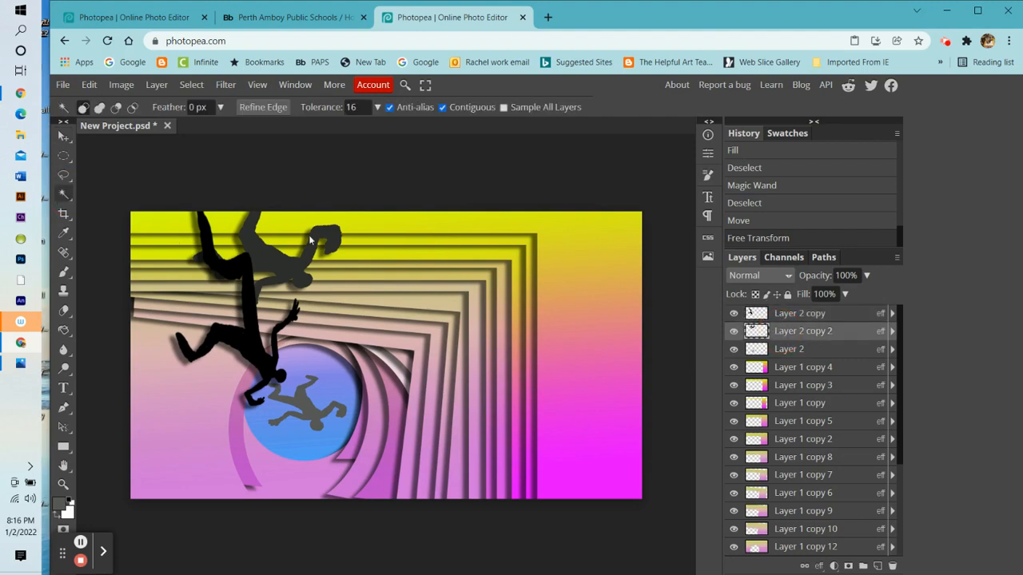
{"action": "left_click", "coordinate": [278, 266]}
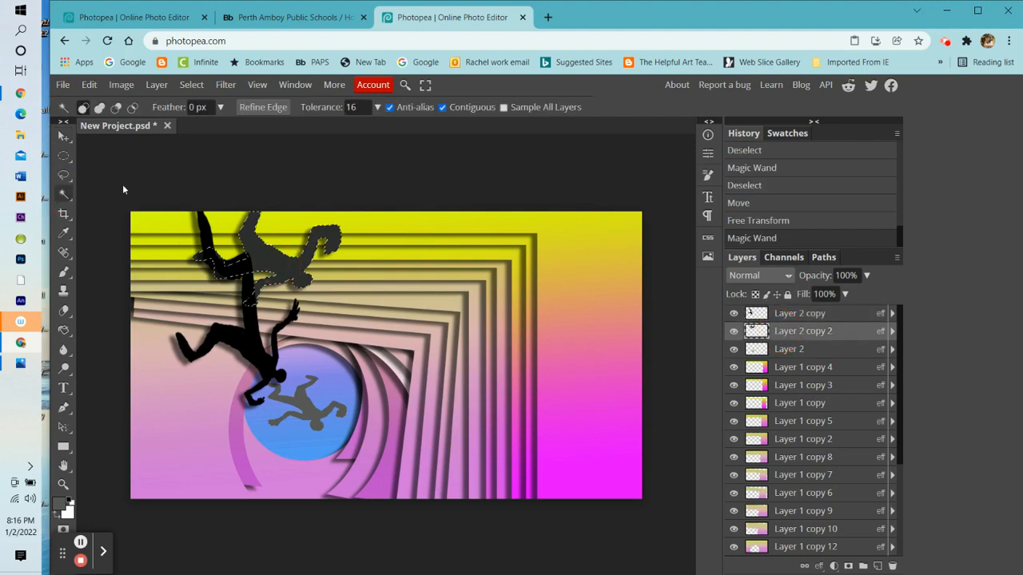
{"action": "left_click", "coordinate": [61, 503]}
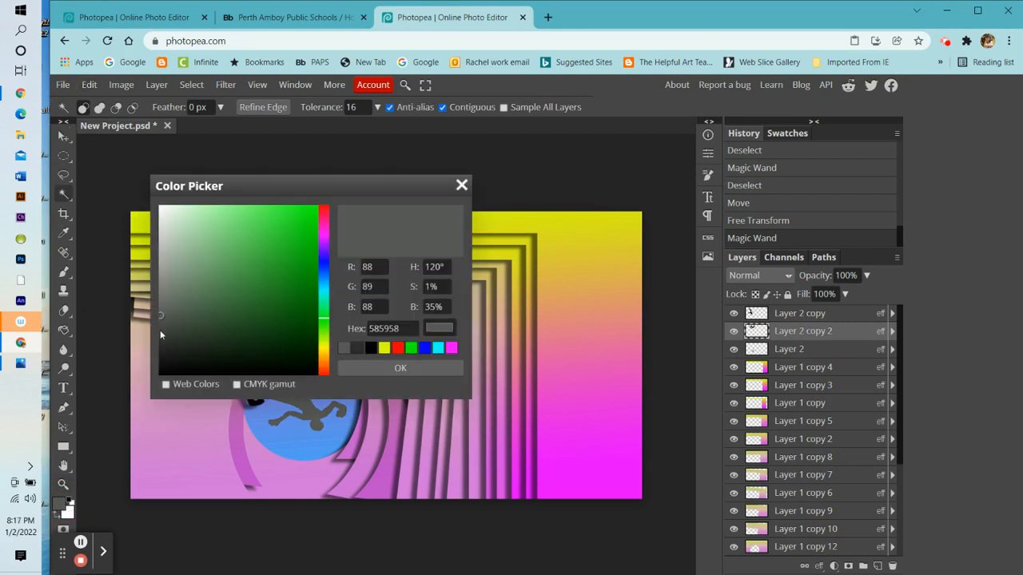
{"action": "left_click", "coordinate": [160, 328]}
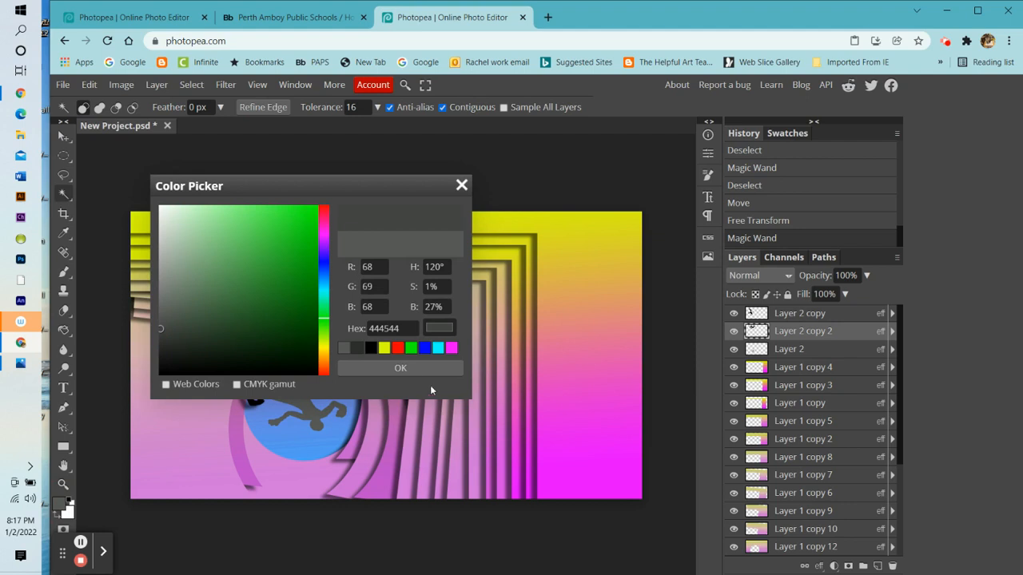
{"action": "left_click", "coordinate": [412, 370]}
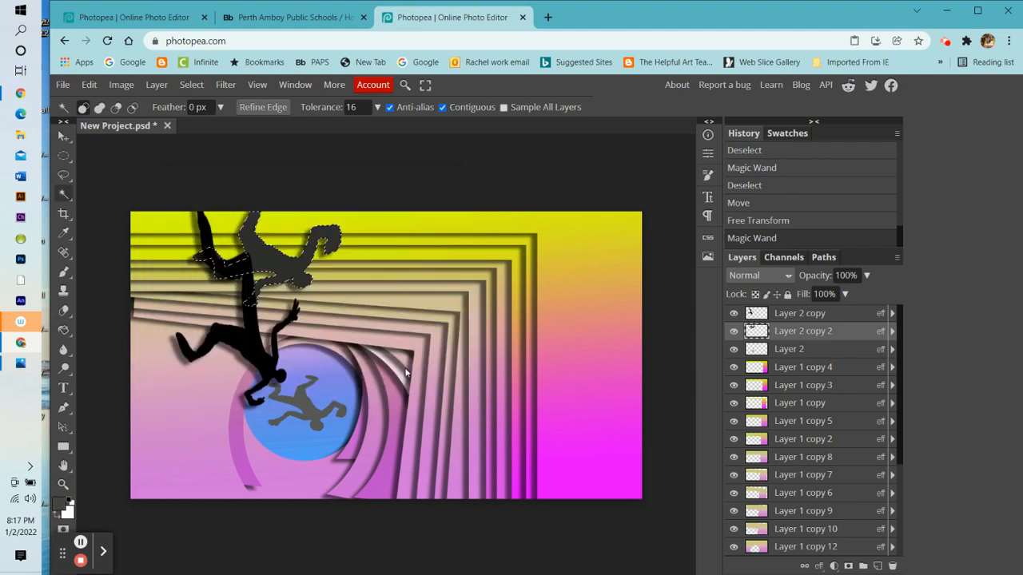
{"action": "left_click", "coordinate": [191, 85]}
{"action": "left_click", "coordinate": [197, 122]}
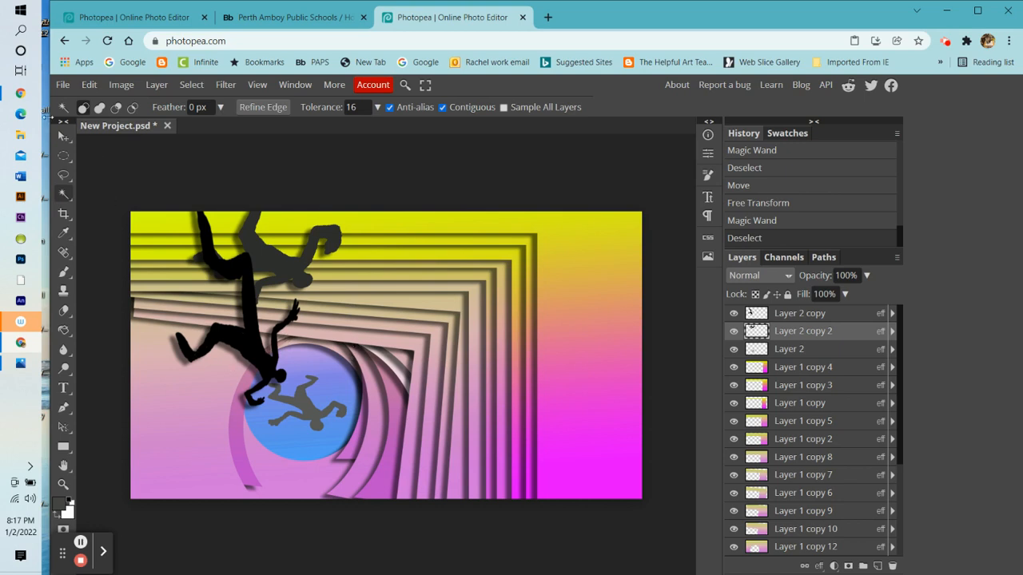
Rotate the large figure on Layer 2 copy about 23° clockwise and move it down and right towards the blue circle
{"action": "left_click", "coordinate": [789, 314]}
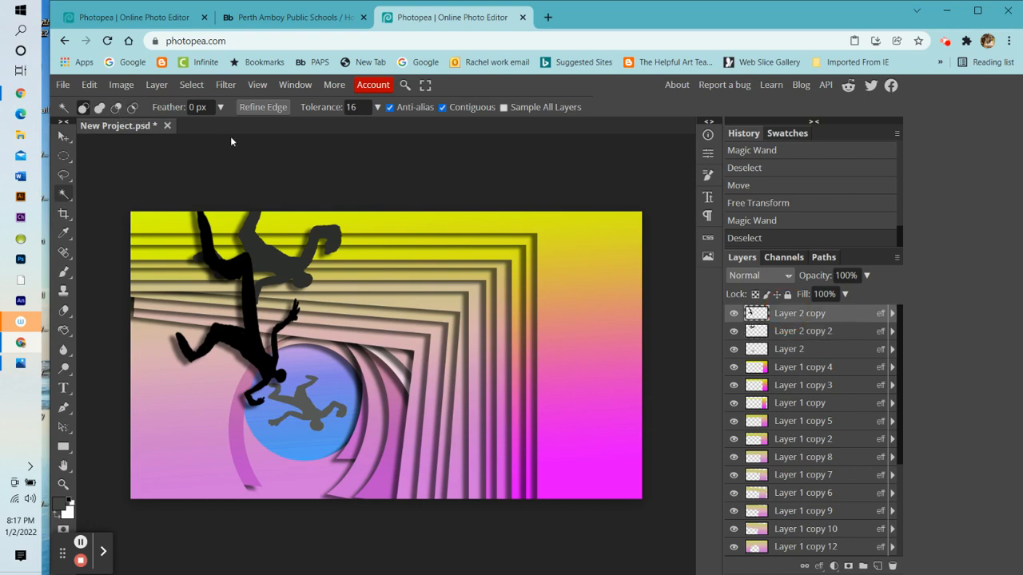
{"action": "left_click", "coordinate": [90, 84]}
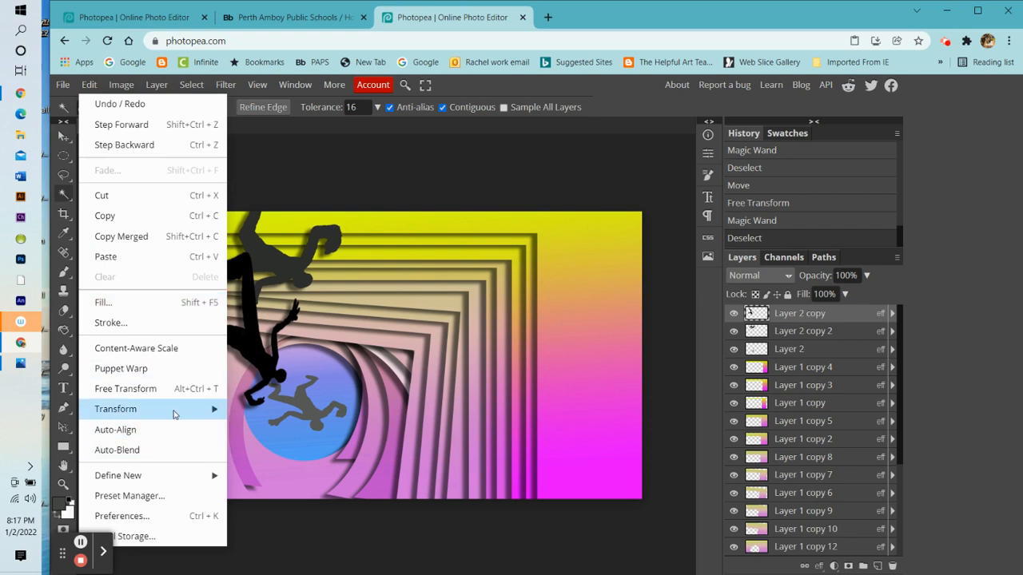
{"action": "mouse_move", "coordinate": [175, 412]}
{"action": "left_click", "coordinate": [257, 396]}
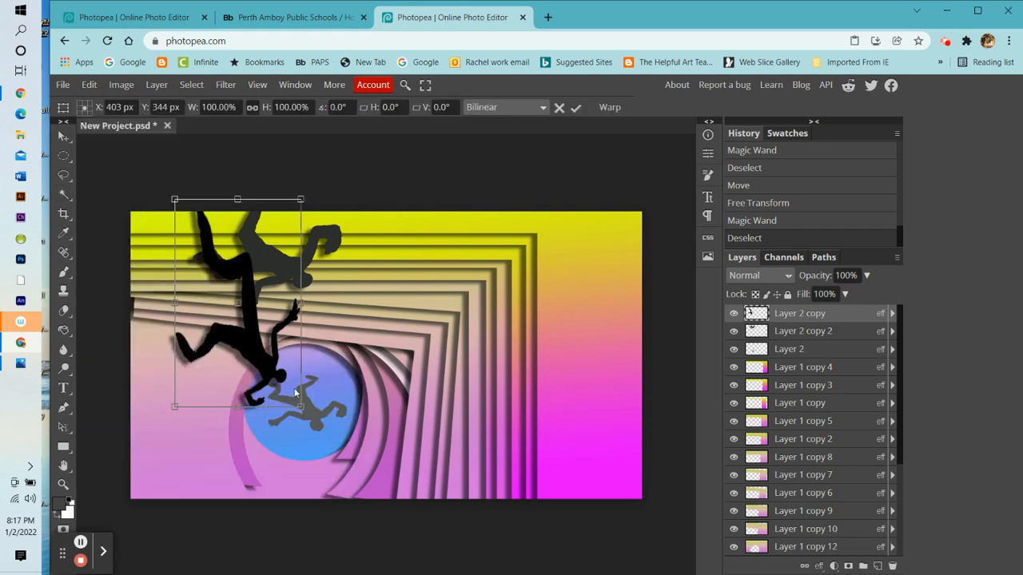
{"action": "left_click_drag", "start_coordinate": [305, 407], "coordinate": [260, 423]}
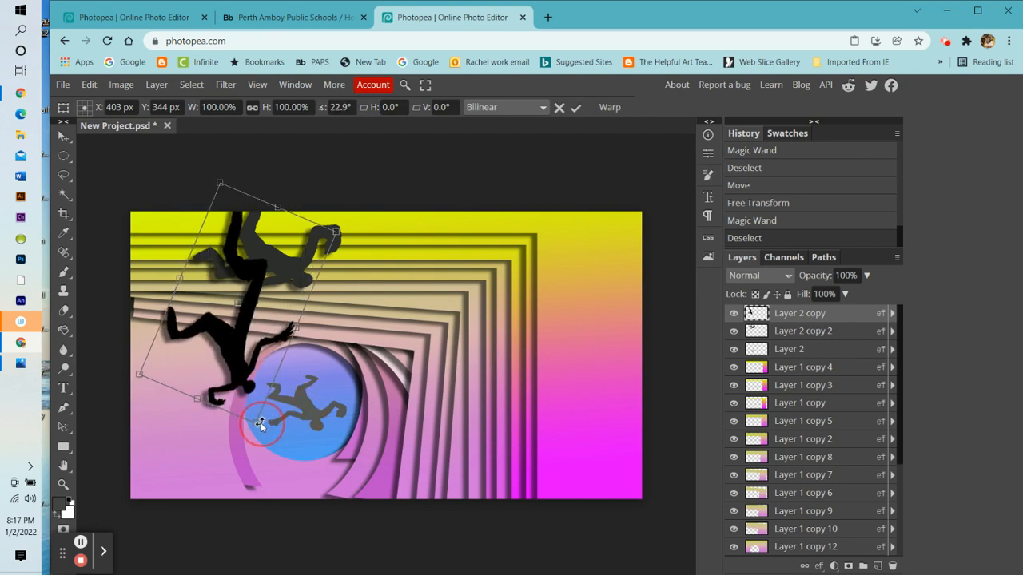
{"action": "left_click_drag", "start_coordinate": [240, 361], "coordinate": [267, 385]}
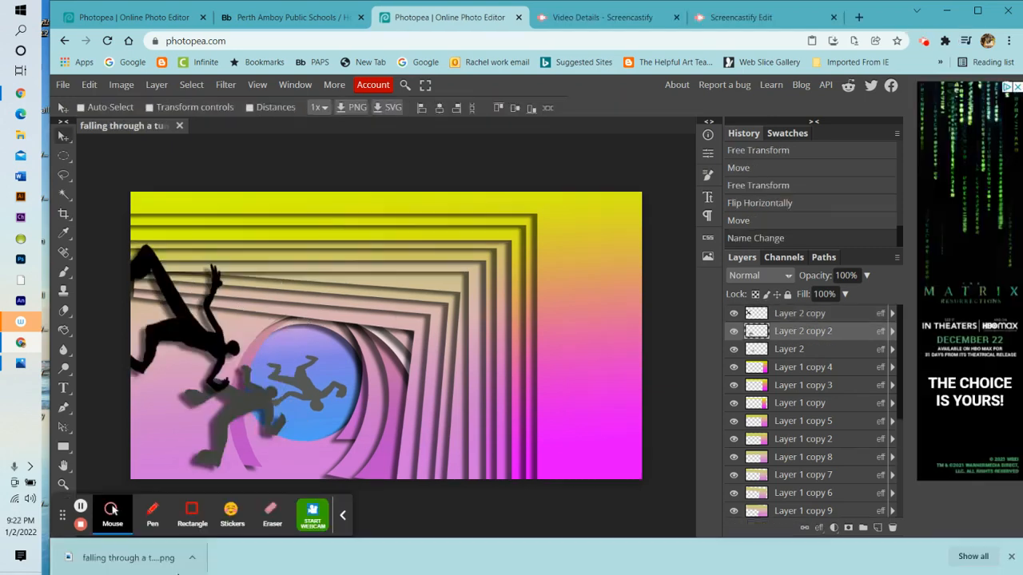
Open the downloaded image "falling through a tunnel (1).png" in Photos and view it full screen
{"action": "left_click", "coordinate": [342, 515]}
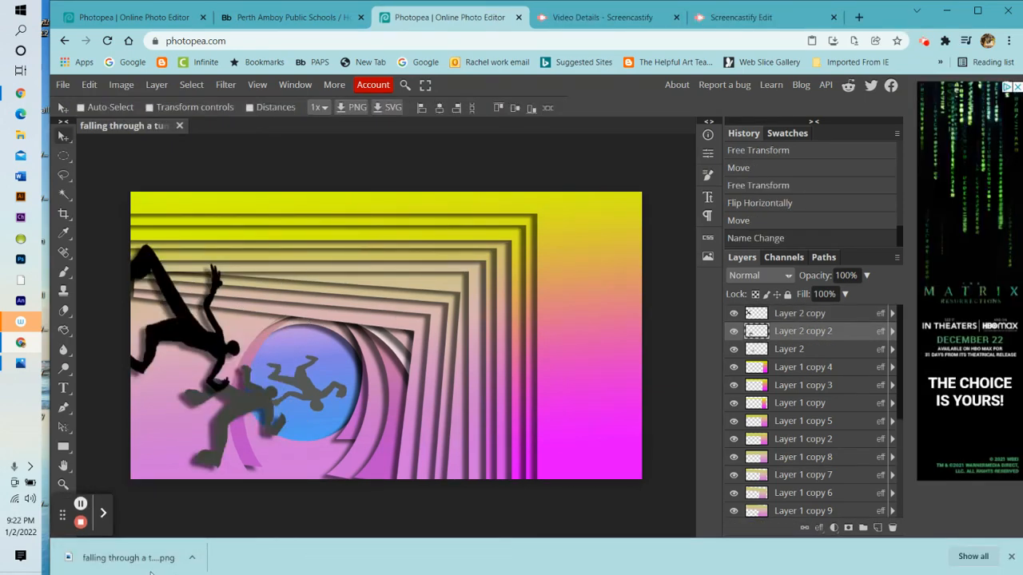
{"action": "left_click", "coordinate": [120, 558]}
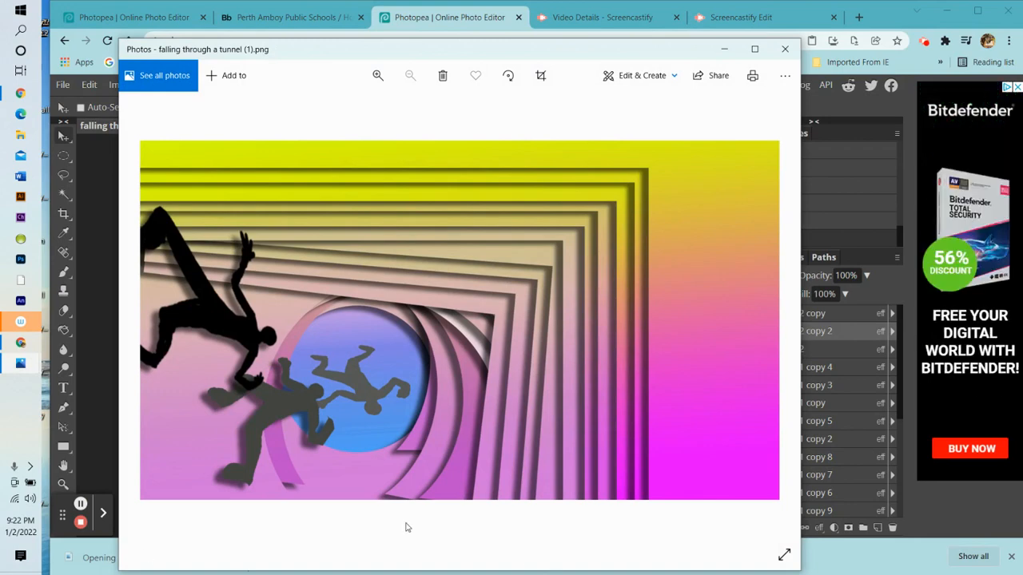
{"action": "left_click", "coordinate": [783, 553]}
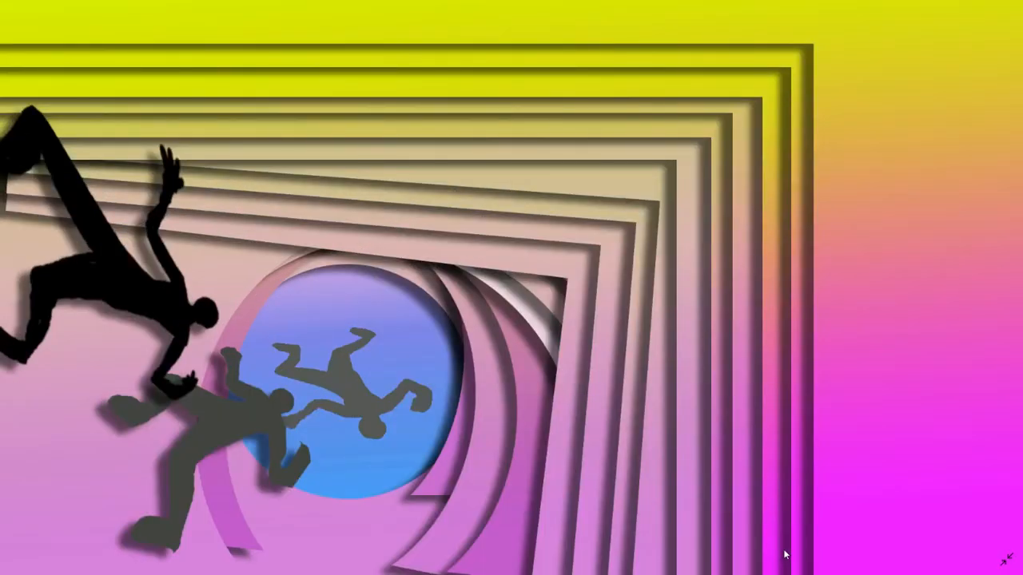